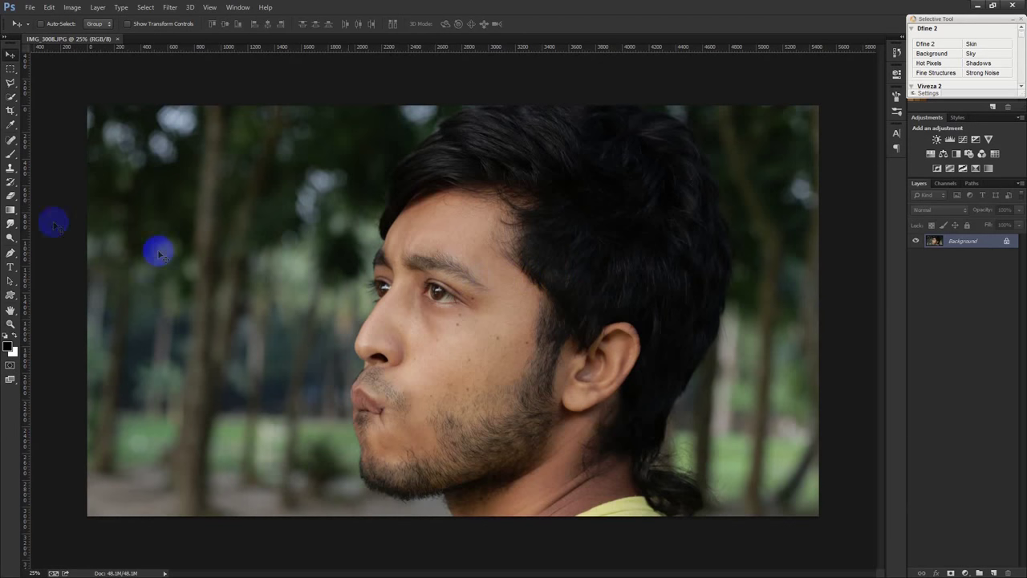
Spot-heal the blemishes near the eye corner and cheek, then return to the full portrait view.
{"action": "left_click", "coordinate": [10, 138]}
{"action": "scroll", "coordinate": [401, 289], "scroll_direction": "up", "scroll_amount": 1}
{"action": "scroll", "coordinate": [440, 295], "scroll_direction": "up", "scroll_amount": 2}
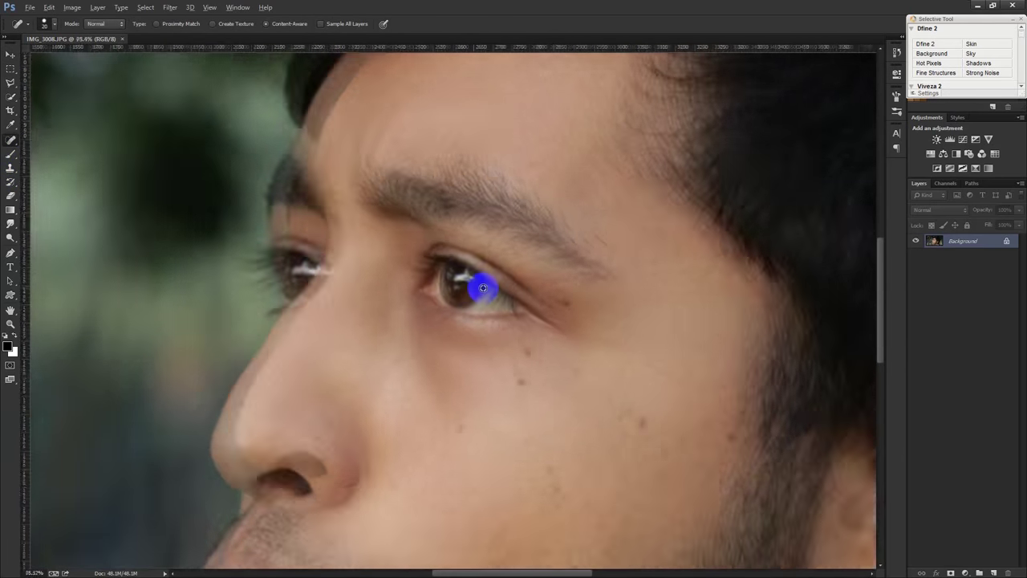
{"action": "scroll", "coordinate": [470, 287], "scroll_direction": "up", "scroll_amount": 2}
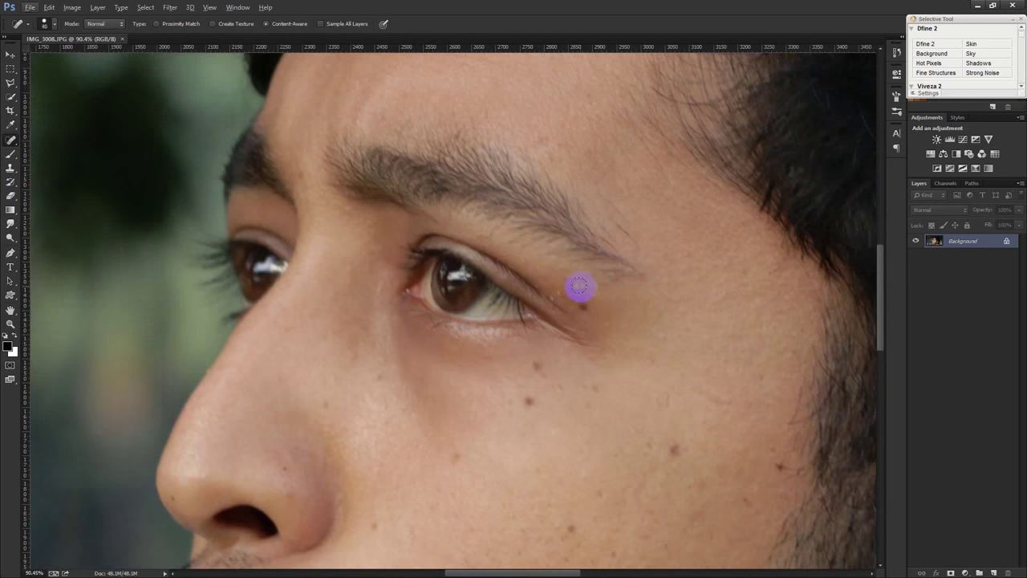
{"action": "left_click_drag", "start_coordinate": [564, 295], "coordinate": [606, 319]}
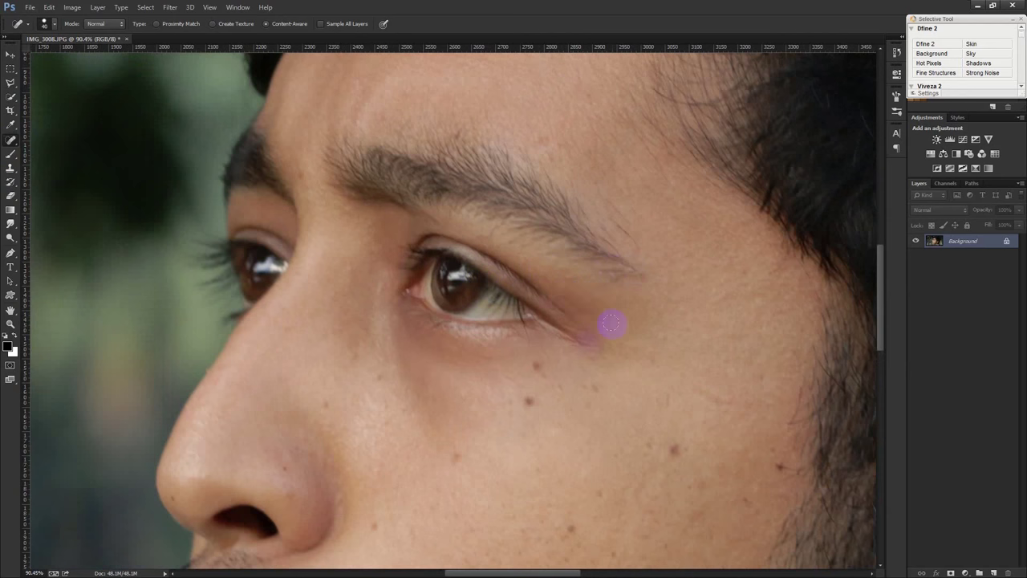
{"action": "scroll", "coordinate": [329, 338], "scroll_direction": "down", "scroll_amount": 2}
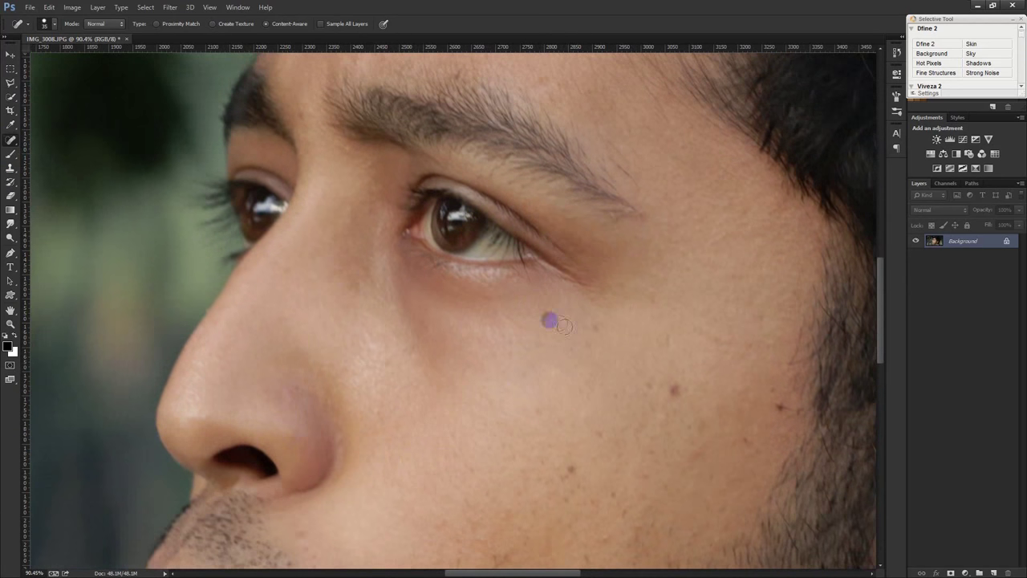
{"action": "scroll", "coordinate": [570, 415], "scroll_direction": "down", "scroll_amount": 2}
{"action": "scroll", "coordinate": [616, 432], "scroll_direction": "down", "scroll_amount": 1}
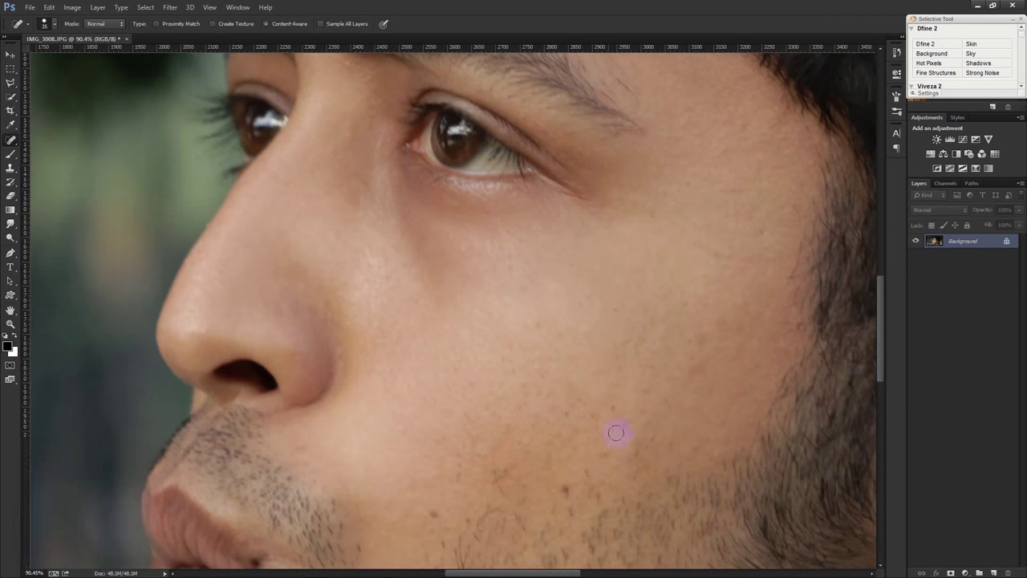
{"action": "scroll", "coordinate": [465, 264], "scroll_direction": "down", "scroll_amount": 1}
{"action": "scroll", "coordinate": [564, 470], "scroll_direction": "down", "scroll_amount": 3}
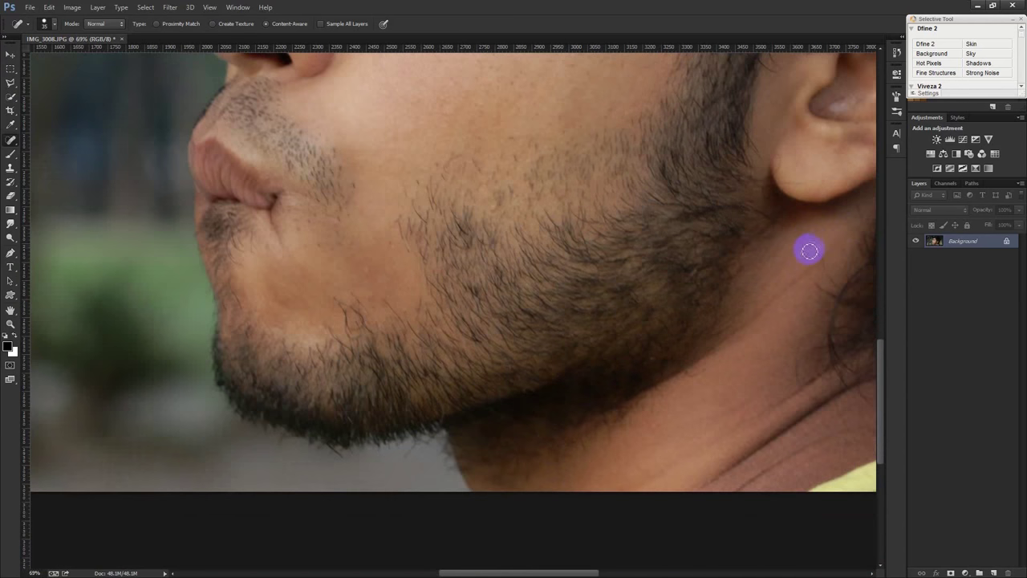
{"action": "scroll", "coordinate": [646, 289], "scroll_direction": "down", "scroll_amount": 3}
{"action": "scroll", "coordinate": [634, 296], "scroll_direction": "down", "scroll_amount": 2}
{"action": "scroll", "coordinate": [468, 300], "scroll_direction": "up", "scroll_amount": 2}
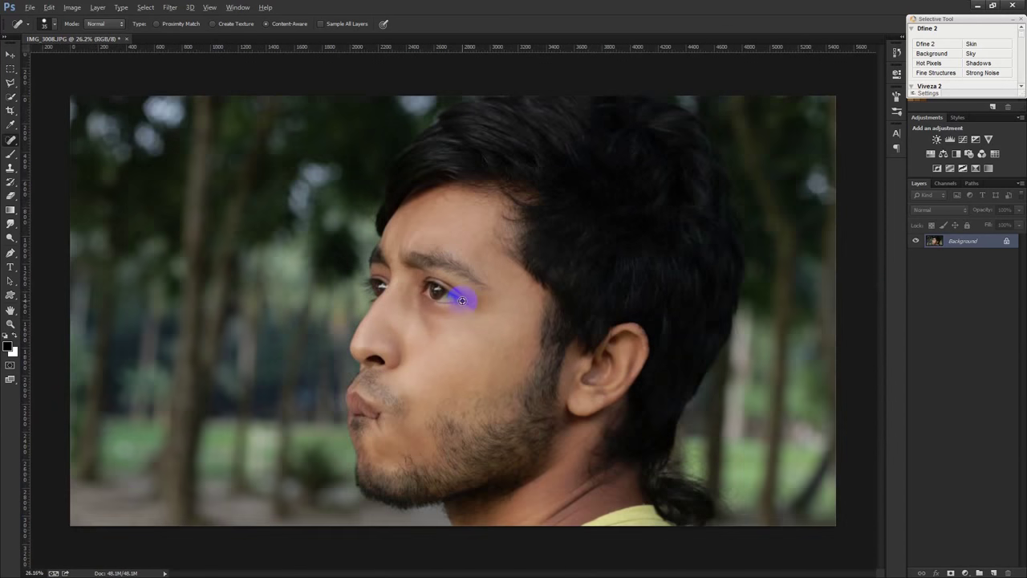
{"action": "left_click", "coordinate": [6, 55]}
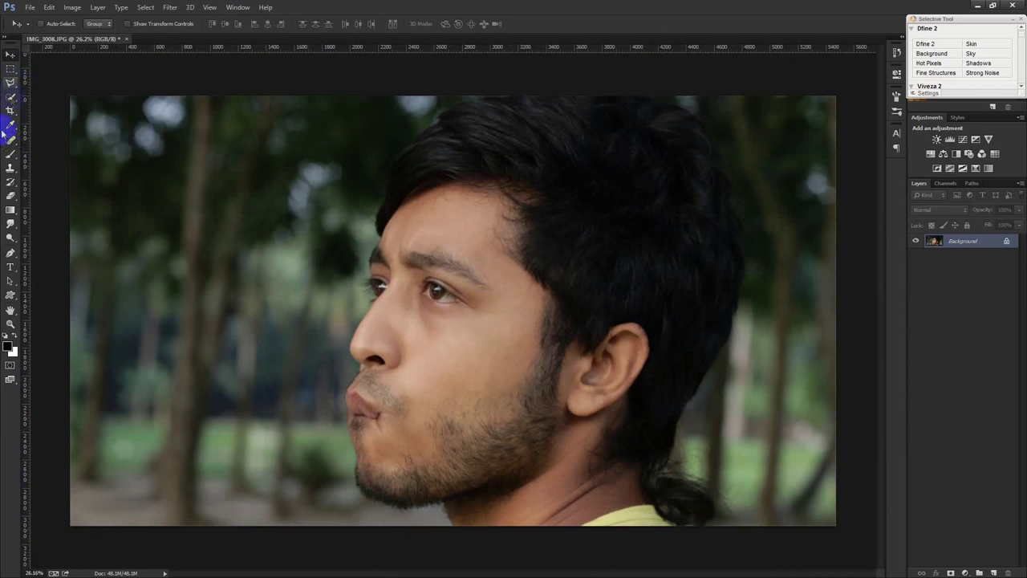
{"action": "left_click", "coordinate": [11, 252]}
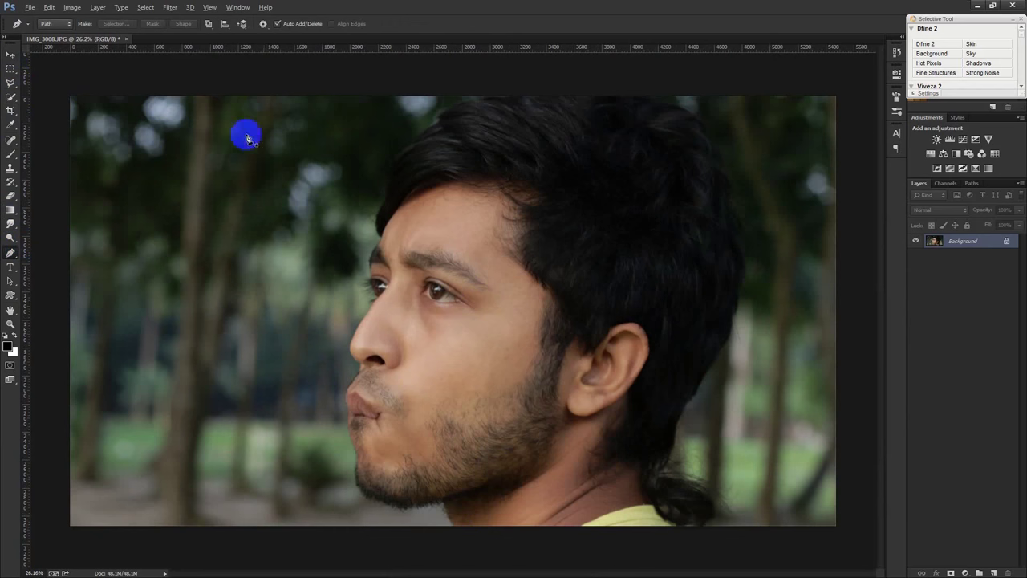
Apply Shadows/Highlights with the Shadows amount lowered to 22%.
{"action": "left_click", "coordinate": [70, 12]}
{"action": "mouse_move", "coordinate": [88, 35]}
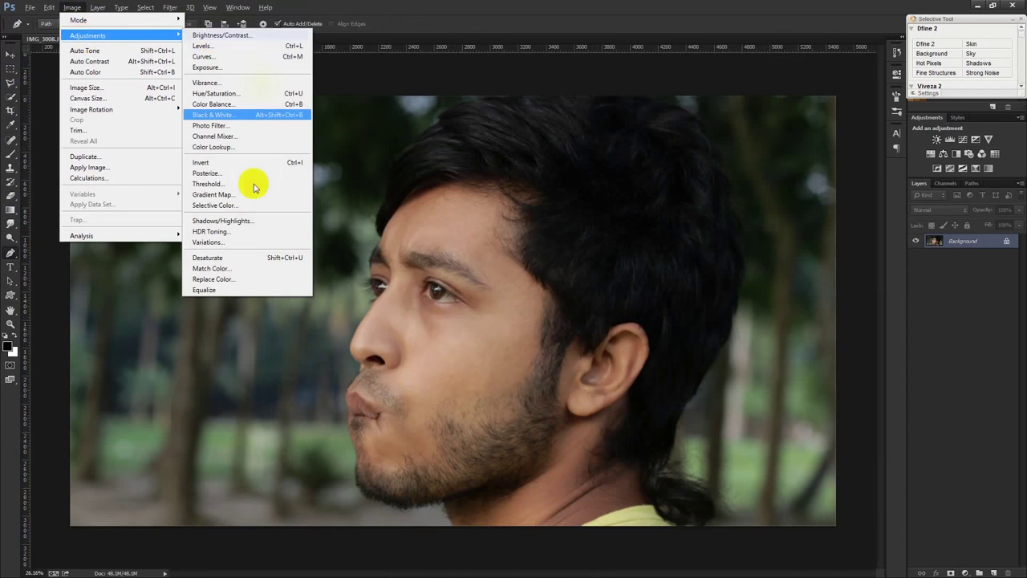
{"action": "left_click", "coordinate": [237, 222]}
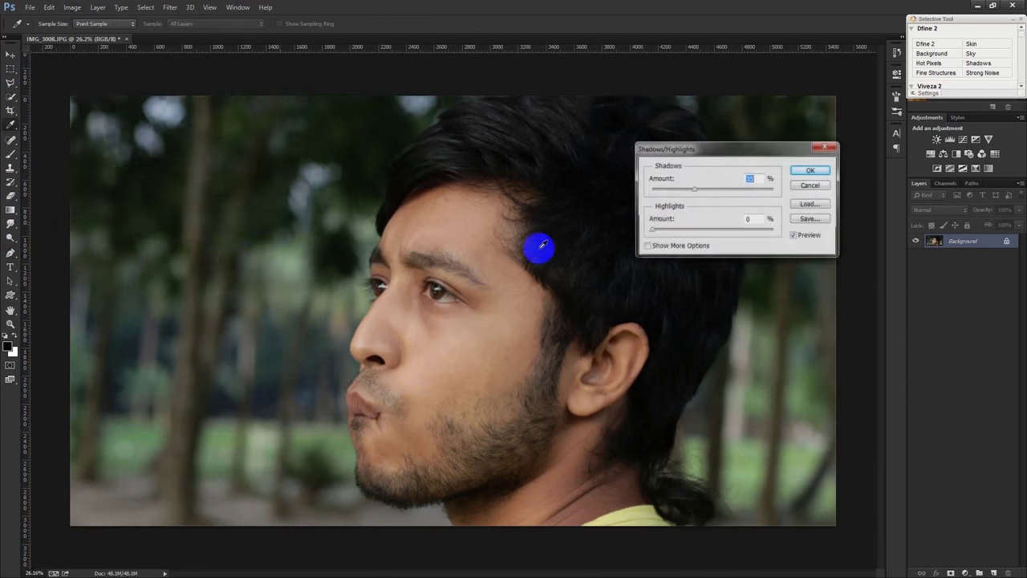
{"action": "left_click_drag", "start_coordinate": [686, 189], "coordinate": [679, 192]}
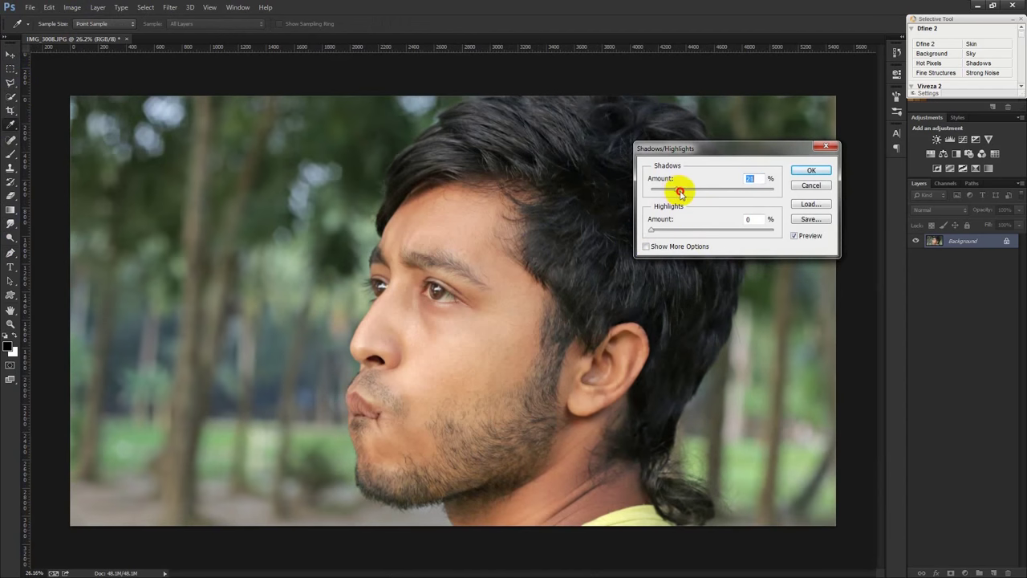
{"action": "left_click_drag", "start_coordinate": [669, 193], "coordinate": [677, 190]}
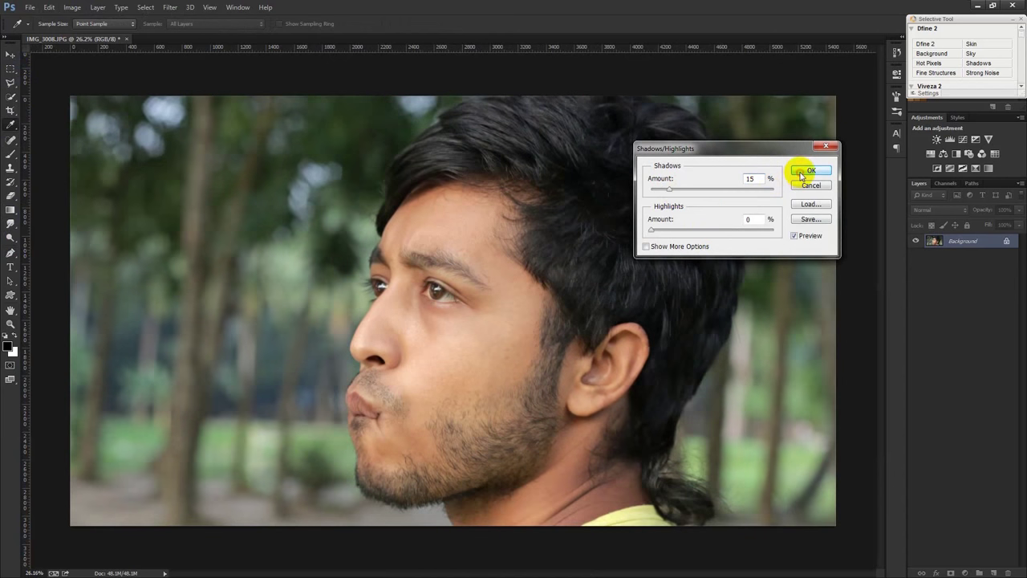
{"action": "left_click", "coordinate": [811, 170]}
Start a pen path at the image's bottom edge and trace up the chin, lips and nose.
{"action": "key", "text": "p"}
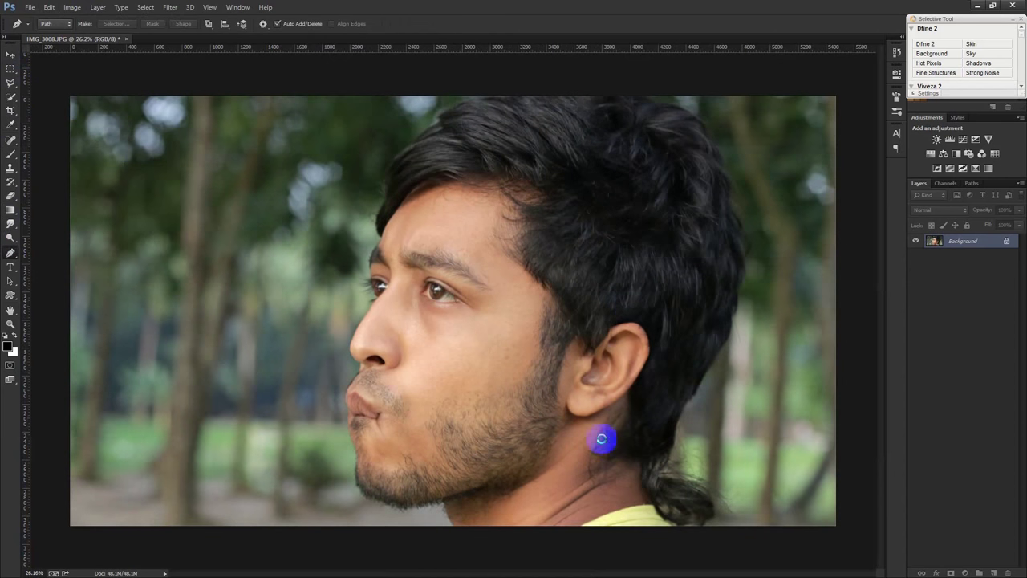
{"action": "scroll", "coordinate": [458, 537], "scroll_direction": "up", "scroll_amount": 5}
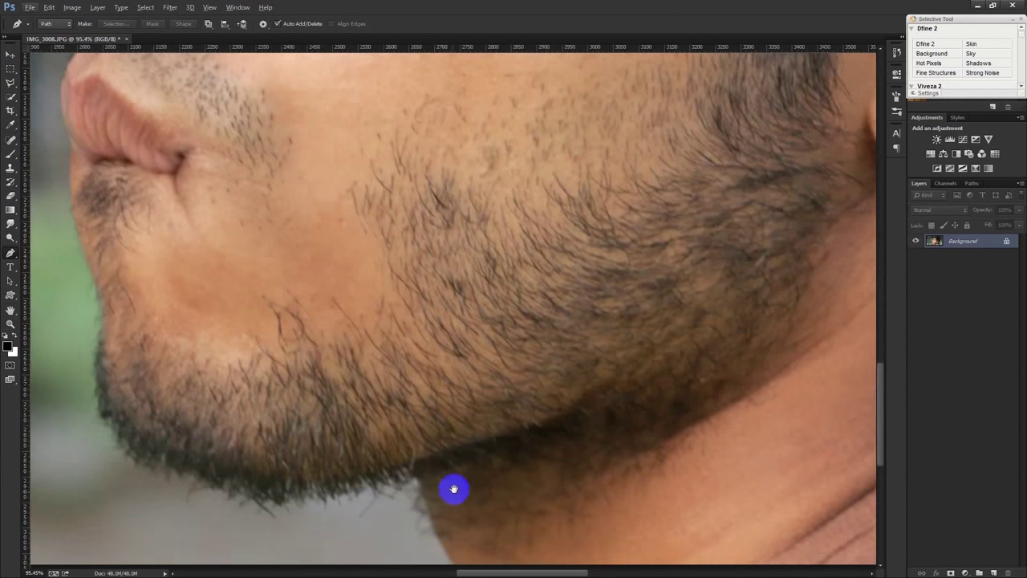
{"action": "left_click_drag", "start_coordinate": [453, 489], "coordinate": [477, 364]}
{"action": "scroll", "coordinate": [479, 447], "scroll_direction": "up", "scroll_amount": 1}
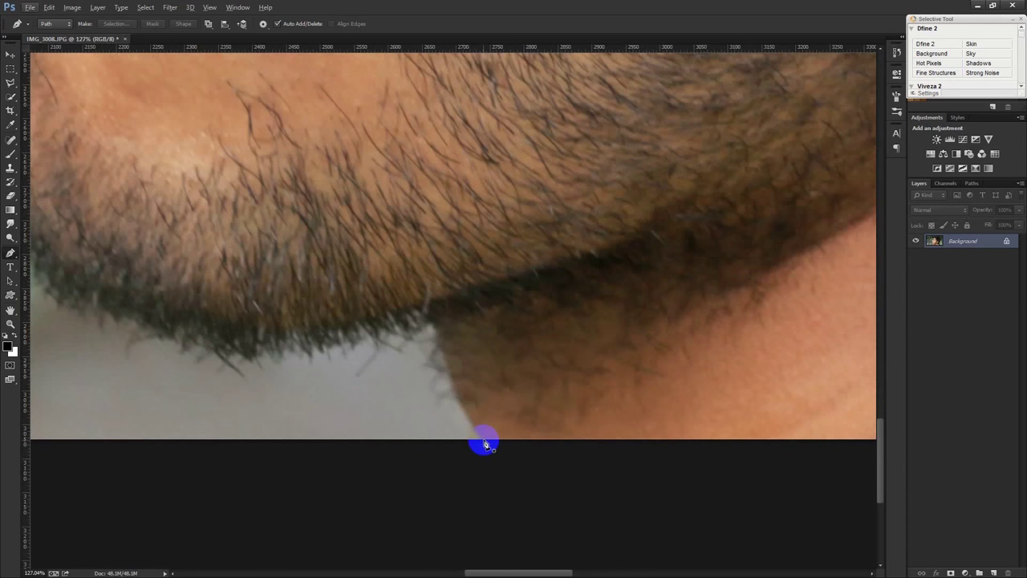
{"action": "left_click", "coordinate": [485, 441]}
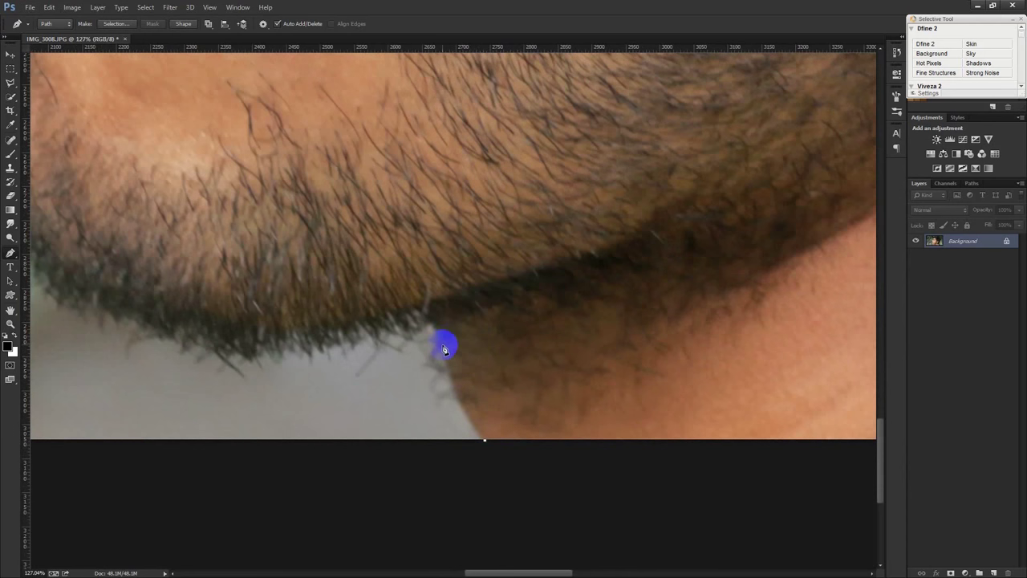
{"action": "left_click", "coordinate": [451, 346]}
{"action": "mouse_move", "coordinate": [228, 359]}
{"action": "left_mouse_down"}
{"action": "mouse_move", "coordinate": [406, 334]}
{"action": "mouse_move", "coordinate": [486, 470]}
{"action": "left_mouse_up"}
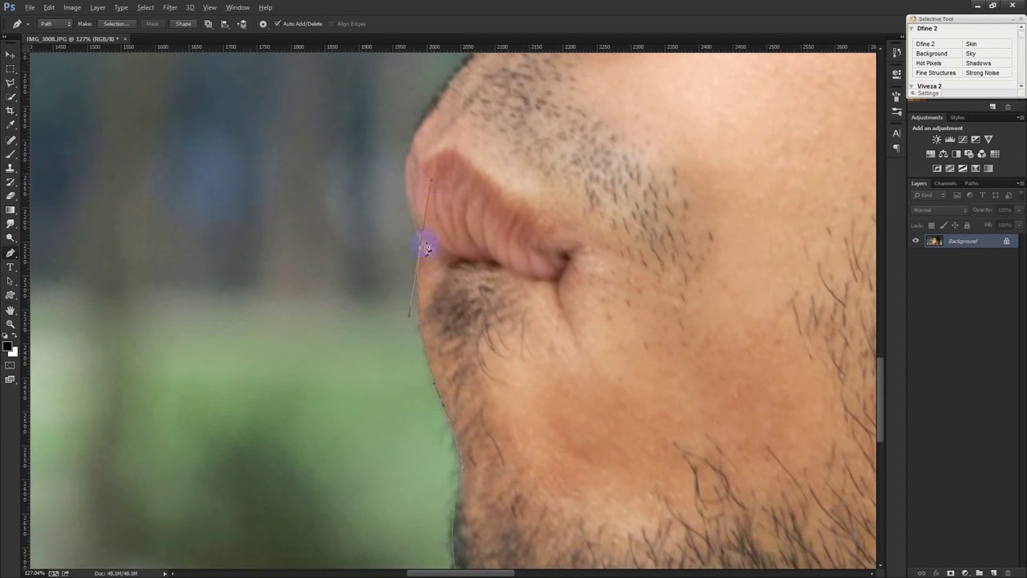
{"action": "left_click_drag", "start_coordinate": [426, 247], "coordinate": [430, 297]}
{"action": "left_click_drag", "start_coordinate": [493, 165], "coordinate": [460, 321]}
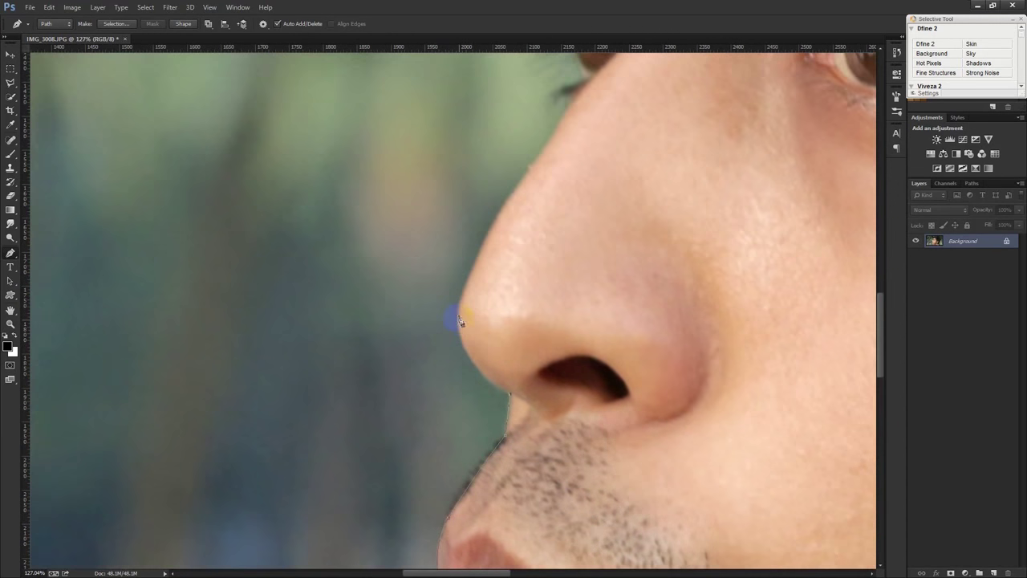
Continue the path along the brow, beside the eye, up the hairline and over the hair top.
{"action": "left_click_drag", "start_coordinate": [505, 222], "coordinate": [502, 379]}
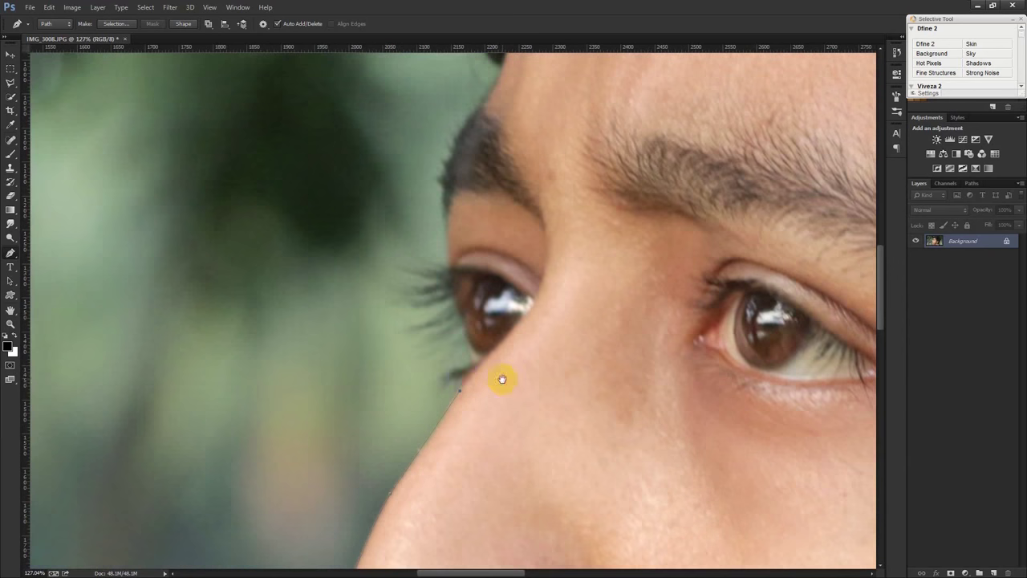
{"action": "left_click_drag", "start_coordinate": [448, 270], "coordinate": [452, 418]}
{"action": "left_click", "coordinate": [408, 325]}
{"action": "left_click_drag", "start_coordinate": [463, 233], "coordinate": [431, 446]}
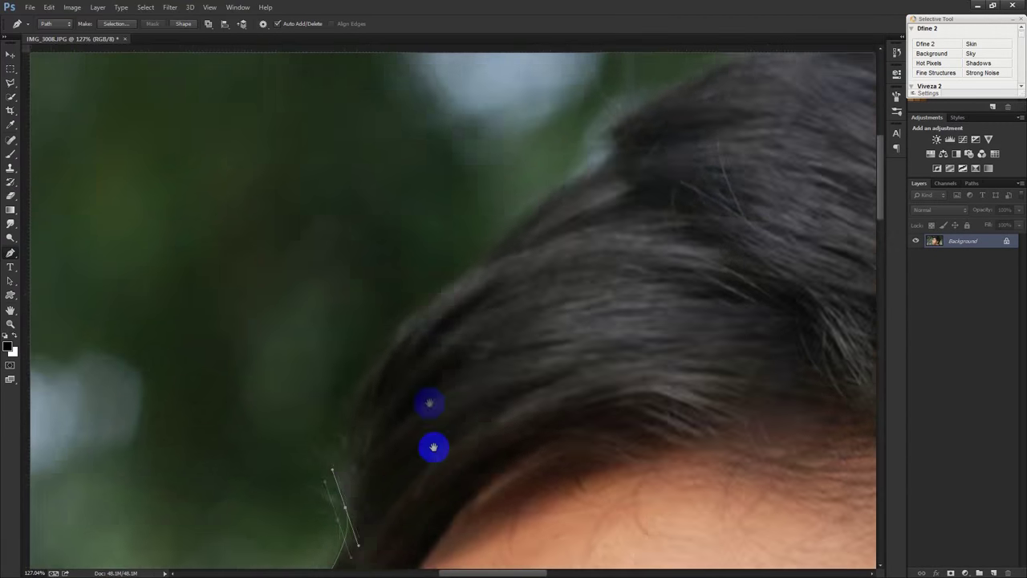
{"action": "left_click", "coordinate": [448, 307]}
{"action": "mouse_move", "coordinate": [586, 199]}
{"action": "left_mouse_down"}
{"action": "mouse_move", "coordinate": [646, 178]}
{"action": "mouse_move", "coordinate": [362, 394]}
{"action": "left_mouse_up"}
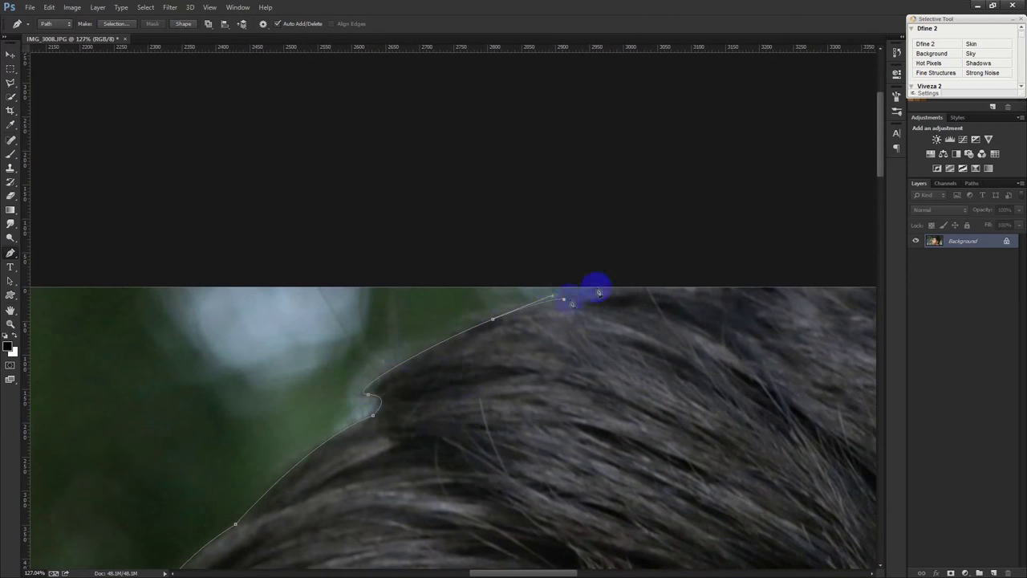
{"action": "left_click", "coordinate": [597, 286]}
{"action": "mouse_move", "coordinate": [596, 287]}
{"action": "left_mouse_down"}
{"action": "mouse_move", "coordinate": [557, 252]}
{"action": "mouse_move", "coordinate": [651, 282]}
{"action": "left_mouse_up"}
{"action": "left_click", "coordinate": [531, 246]}
Trace the path down the back hair edge, behind the ear to the hair curl.
{"action": "left_click_drag", "start_coordinate": [794, 369], "coordinate": [738, 374]}
{"action": "mouse_move", "coordinate": [619, 155]}
{"action": "left_mouse_down"}
{"action": "mouse_move", "coordinate": [658, 298]}
{"action": "mouse_move", "coordinate": [625, 225]}
{"action": "mouse_move", "coordinate": [615, 277]}
{"action": "left_mouse_up"}
{"action": "left_click_drag", "start_coordinate": [635, 394], "coordinate": [617, 421]}
{"action": "mouse_move", "coordinate": [650, 351]}
{"action": "left_mouse_down"}
{"action": "mouse_move", "coordinate": [580, 434]}
{"action": "mouse_move", "coordinate": [658, 103]}
{"action": "left_mouse_up"}
{"action": "mouse_move", "coordinate": [619, 236]}
{"action": "left_mouse_down"}
{"action": "mouse_move", "coordinate": [599, 278]}
{"action": "mouse_move", "coordinate": [559, 291]}
{"action": "mouse_move", "coordinate": [527, 166]}
{"action": "left_mouse_up"}
{"action": "left_click", "coordinate": [406, 372]}
{"action": "mouse_move", "coordinate": [406, 372]}
{"action": "left_mouse_down"}
{"action": "mouse_move", "coordinate": [582, 313]}
{"action": "mouse_move", "coordinate": [506, 386]}
{"action": "left_mouse_up"}
{"action": "scroll", "coordinate": [505, 386], "scroll_direction": "down", "scroll_amount": 3}
{"action": "scroll", "coordinate": [506, 386], "scroll_direction": "down", "scroll_amount": 3}
{"action": "scroll", "coordinate": [493, 413], "scroll_direction": "down", "scroll_amount": 2}
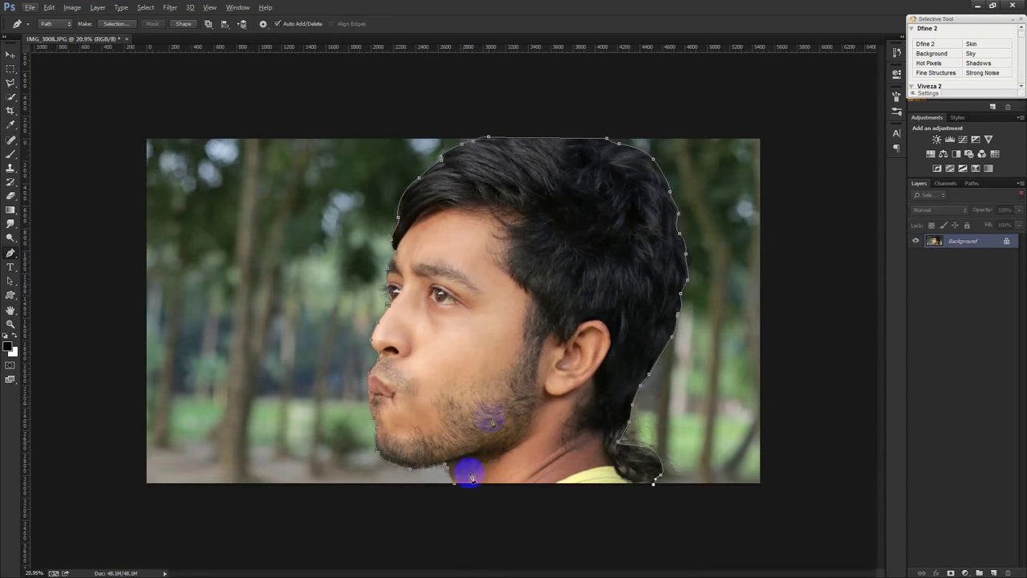
Turn the head outline path into a selection on Layer 0, undoing a trial layer mask.
{"action": "left_click", "coordinate": [455, 486]}
{"action": "key", "text": "ctrl+Return"}
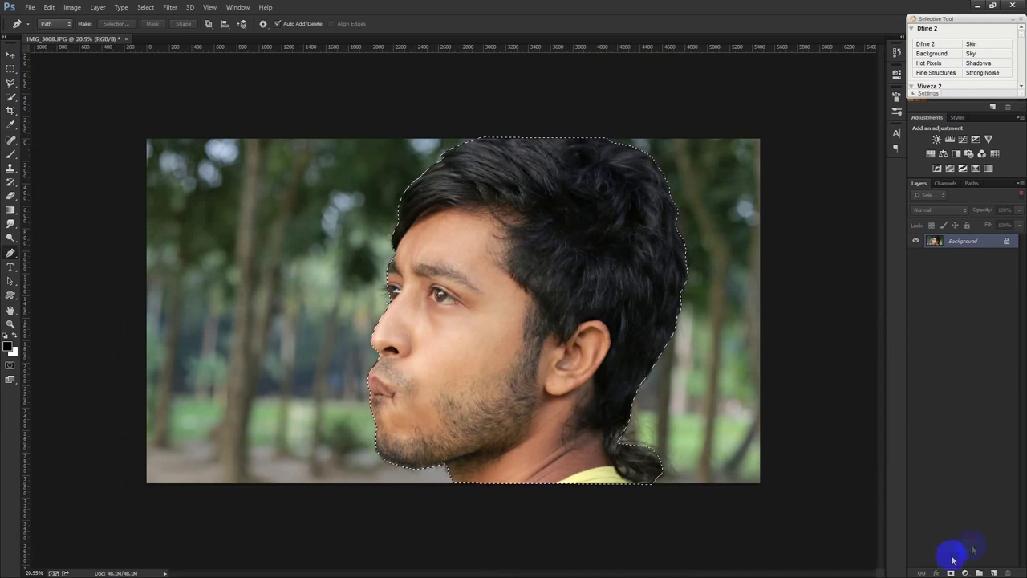
{"action": "left_click", "coordinate": [950, 573]}
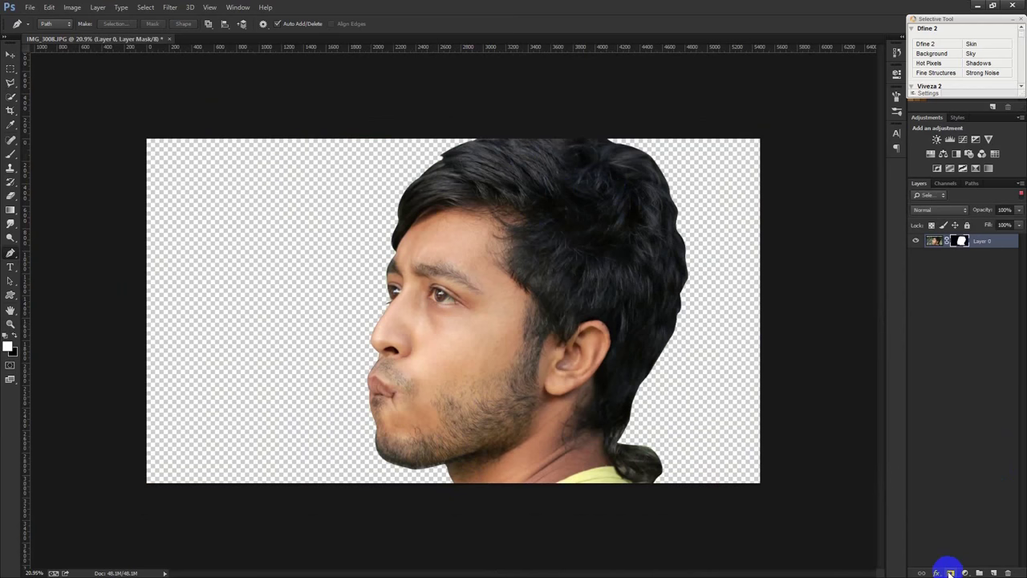
{"action": "key", "text": "ctrl+z"}
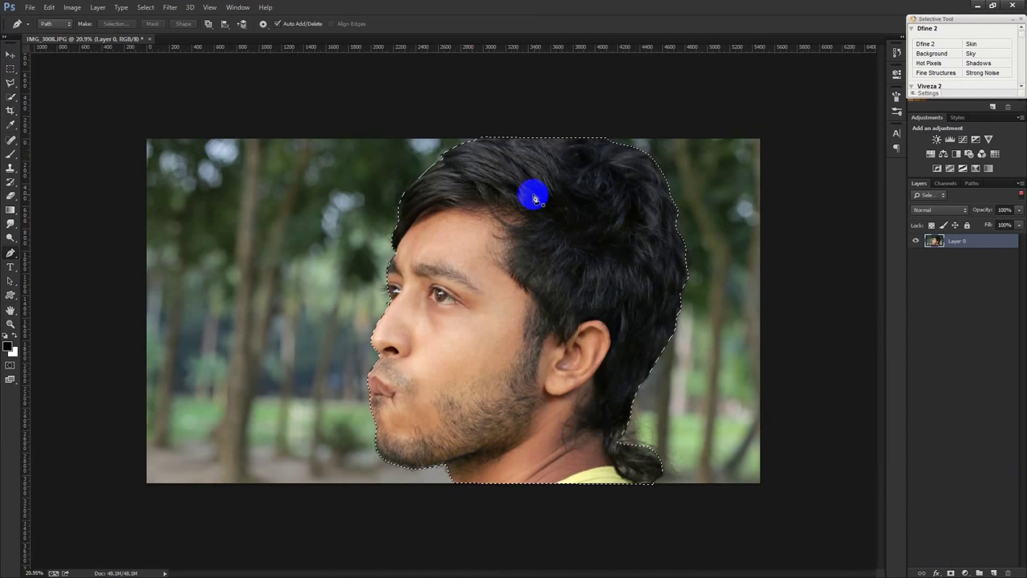
{"action": "key", "text": "ctrl+plus"}
{"action": "left_click", "coordinate": [11, 69]}
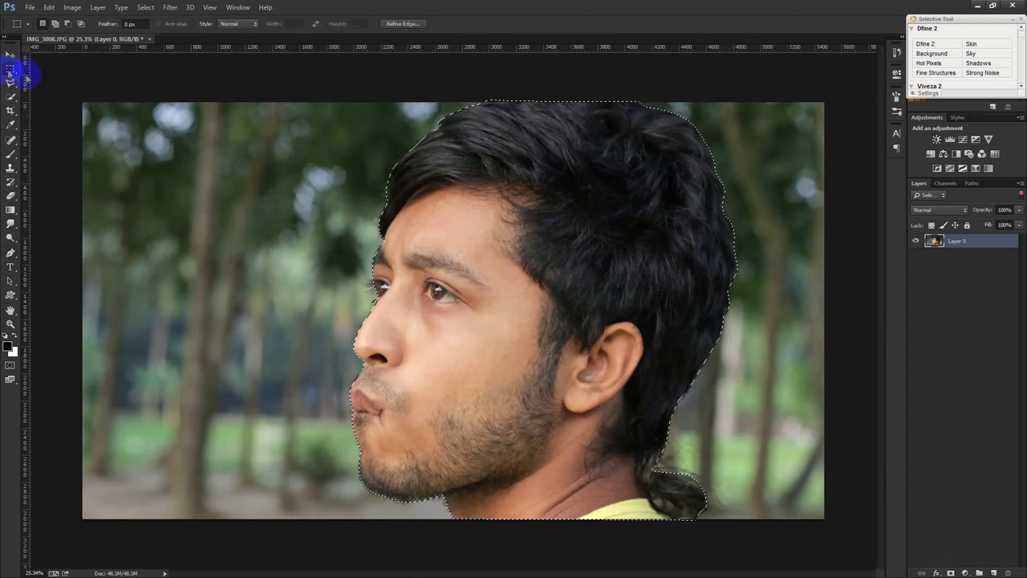
In Refine Edge, enlarge the refine brush and paint along the temple, hairline, crown and hair curl.
{"action": "left_click", "coordinate": [402, 23]}
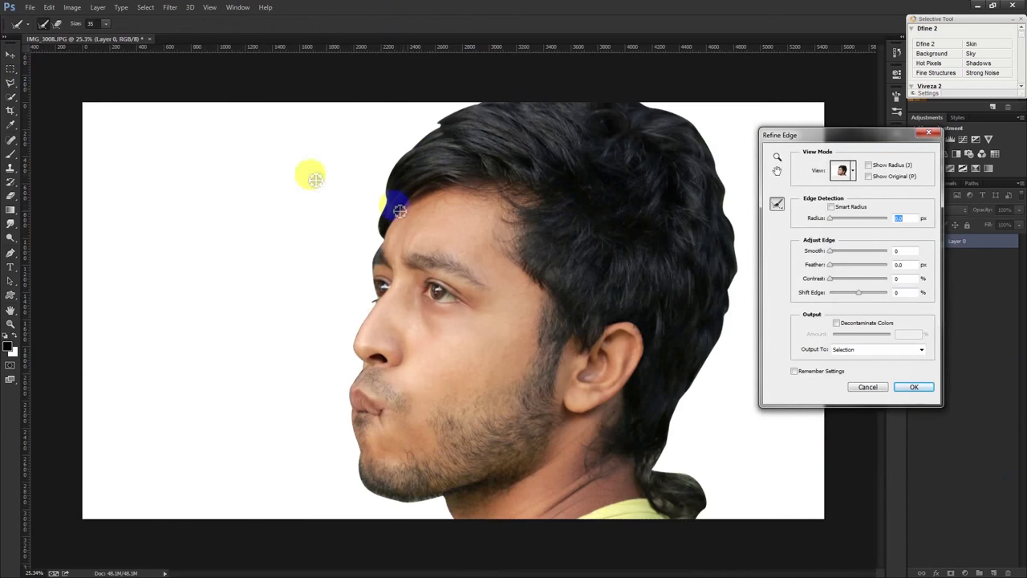
{"action": "left_click_drag", "start_coordinate": [115, 42], "coordinate": [149, 36]}
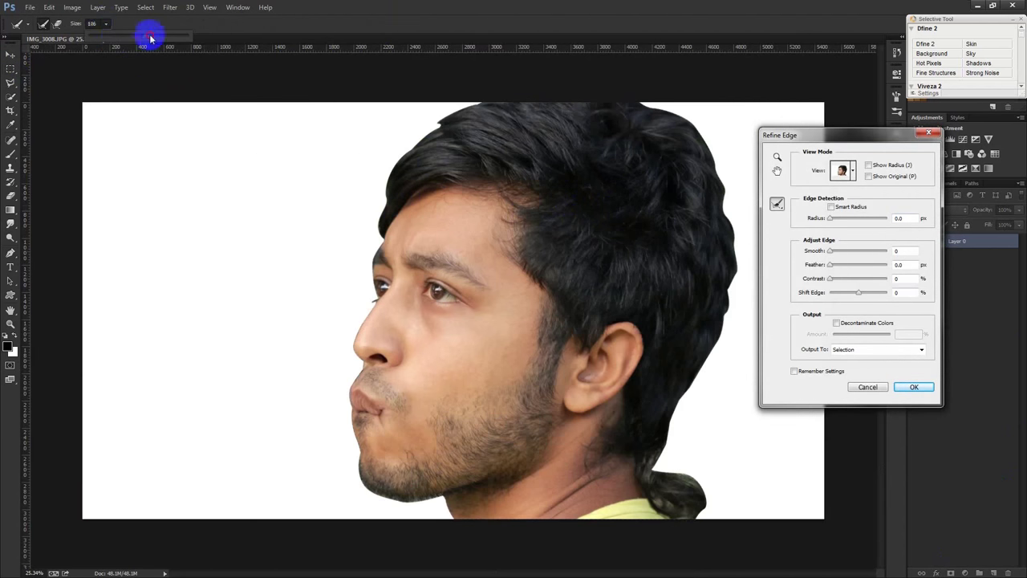
{"action": "left_click_drag", "start_coordinate": [365, 299], "coordinate": [367, 298]}
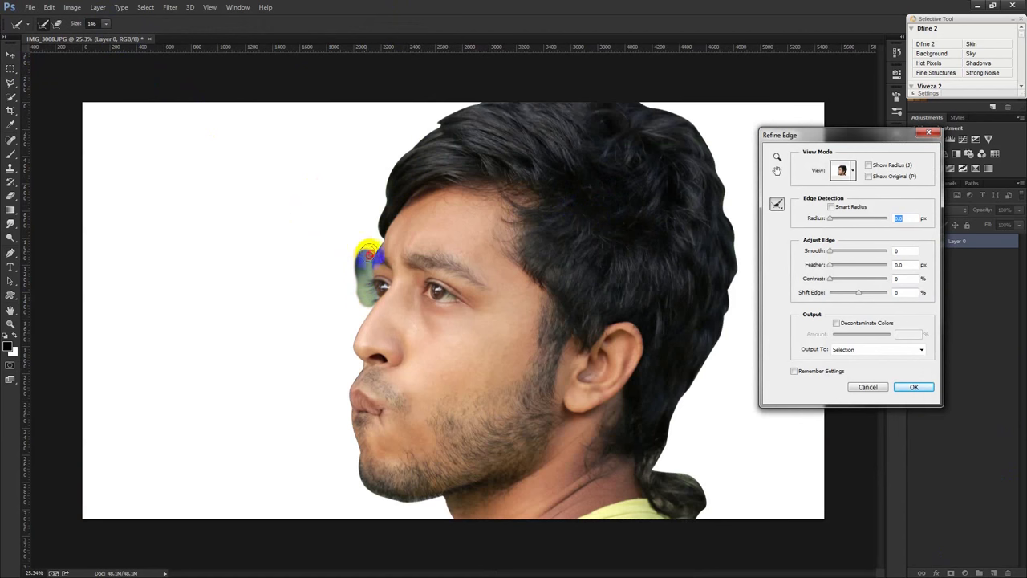
{"action": "left_click_drag", "start_coordinate": [374, 235], "coordinate": [404, 146]}
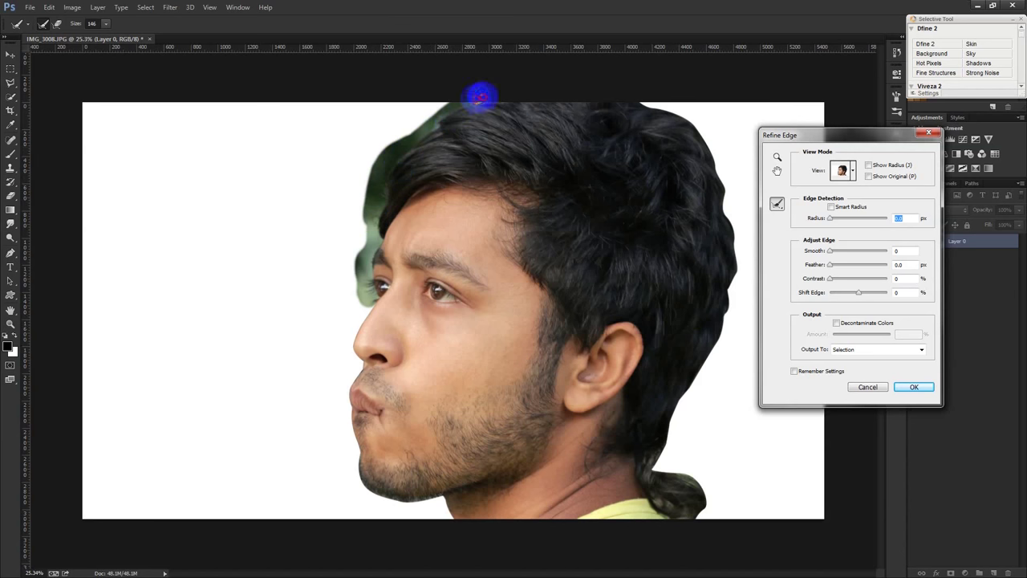
{"action": "left_click_drag", "start_coordinate": [404, 146], "coordinate": [501, 120]}
{"action": "mouse_move", "coordinate": [646, 93]}
{"action": "left_mouse_down"}
{"action": "mouse_move", "coordinate": [706, 136]}
{"action": "mouse_move", "coordinate": [722, 165]}
{"action": "mouse_move", "coordinate": [733, 241]}
{"action": "mouse_move", "coordinate": [706, 374]}
{"action": "mouse_move", "coordinate": [704, 360]}
{"action": "mouse_move", "coordinate": [658, 457]}
{"action": "mouse_move", "coordinate": [680, 432]}
{"action": "left_mouse_up"}
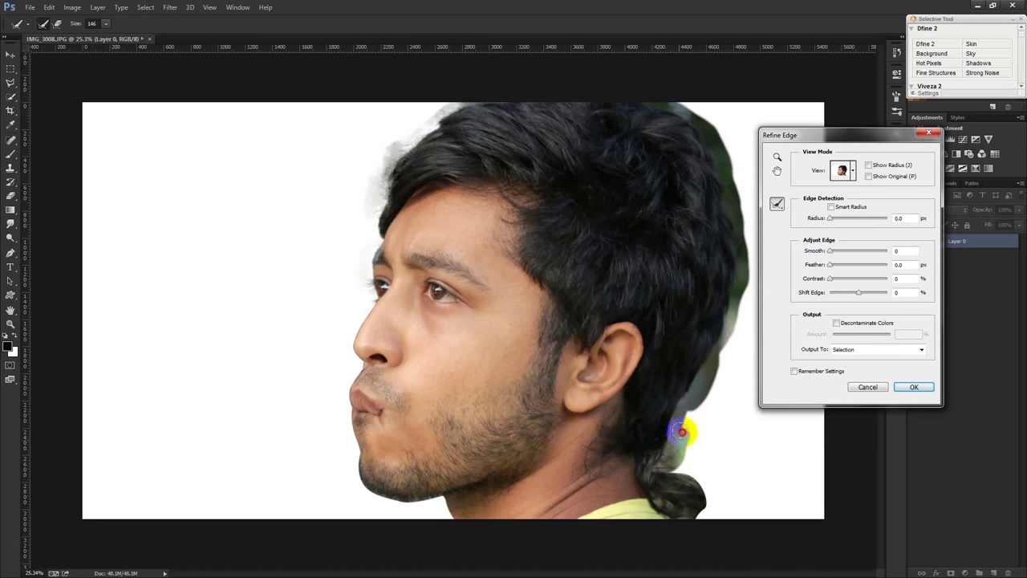
{"action": "left_click_drag", "start_coordinate": [684, 463], "coordinate": [690, 532]}
Clean the edges under the chin and around the lips, shift the edge inward, set Contrast 23, and apply.
{"action": "left_click", "coordinate": [425, 501]}
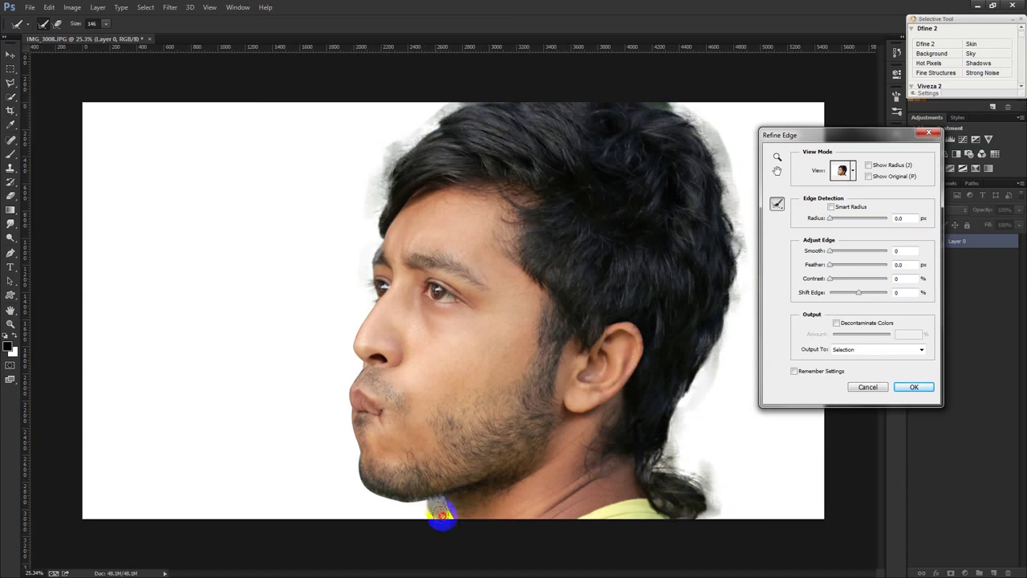
{"action": "left_click_drag", "start_coordinate": [426, 502], "coordinate": [353, 476]}
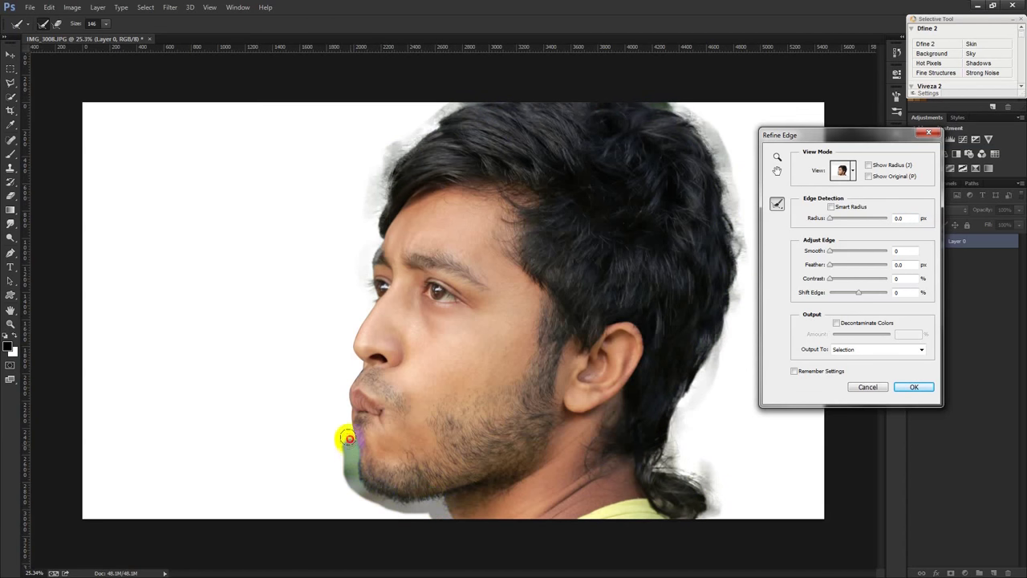
{"action": "left_click_drag", "start_coordinate": [344, 422], "coordinate": [329, 426]}
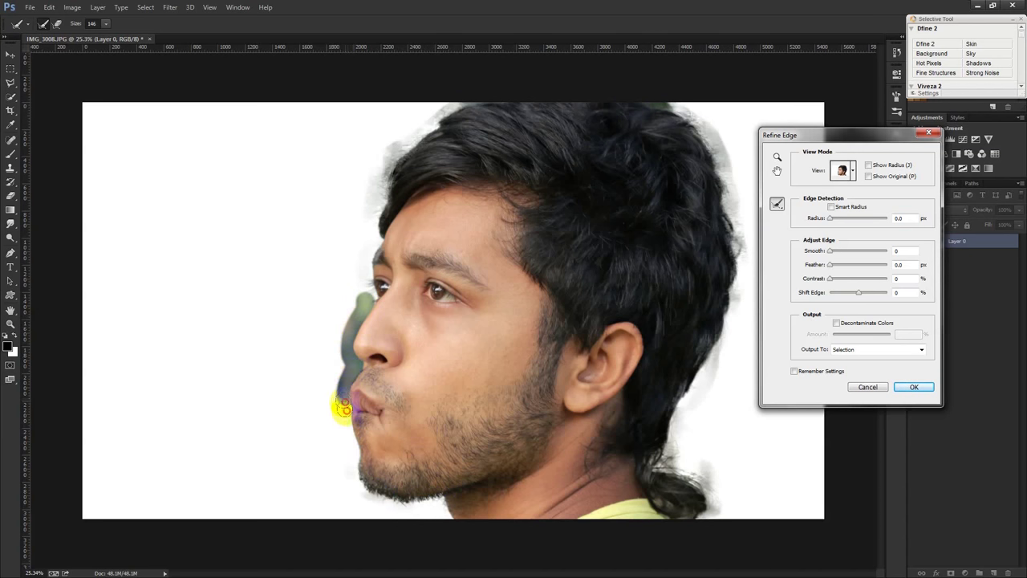
{"action": "left_click_drag", "start_coordinate": [350, 444], "coordinate": [354, 447]}
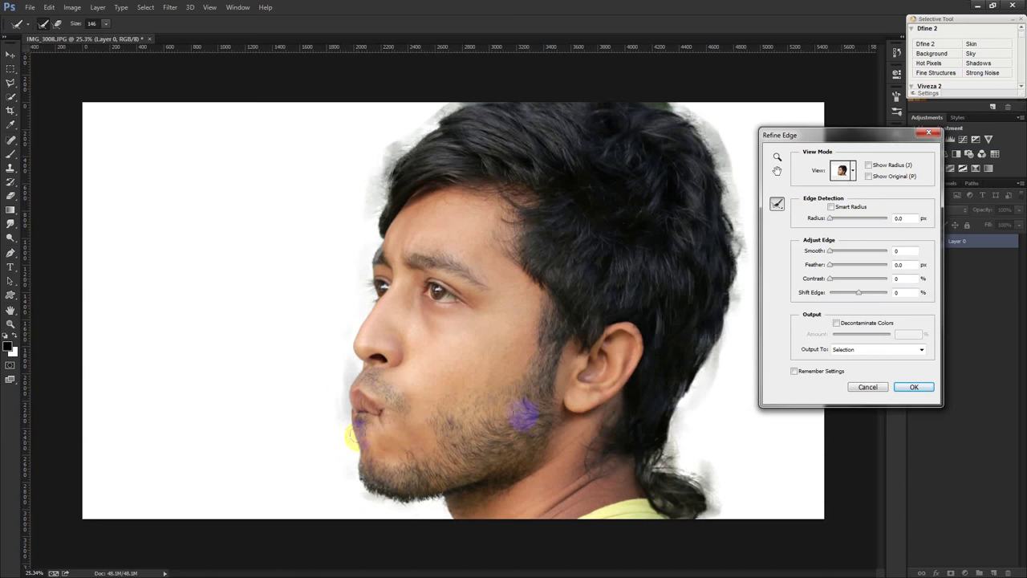
{"action": "left_click_drag", "start_coordinate": [852, 295], "coordinate": [841, 282]}
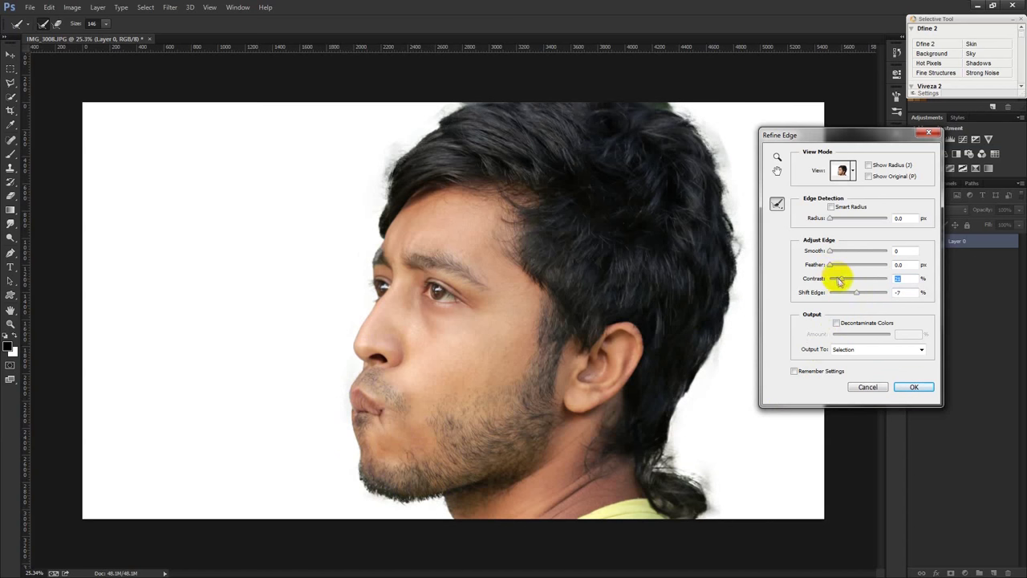
{"action": "left_click_drag", "start_coordinate": [857, 295], "coordinate": [859, 297]}
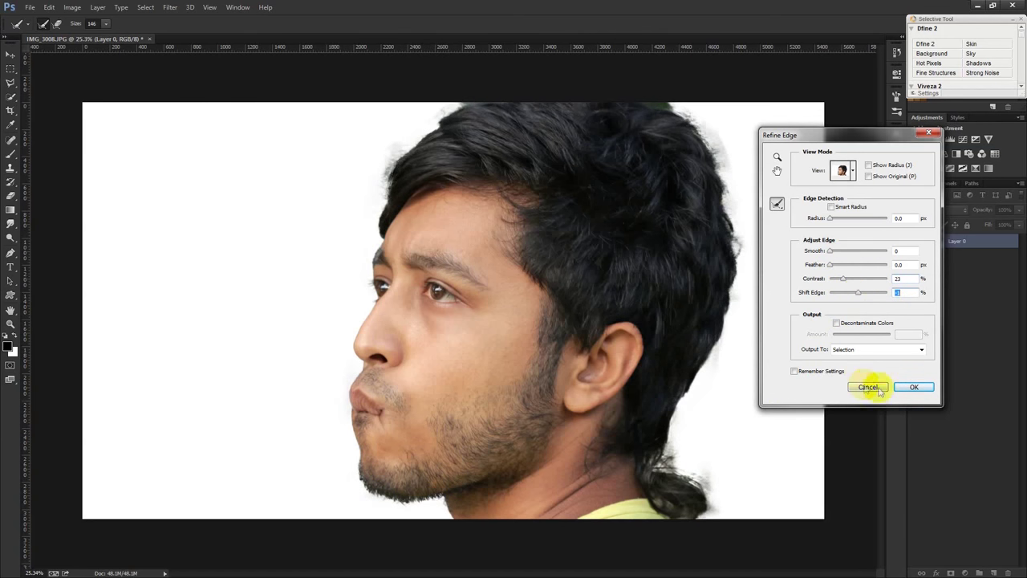
{"action": "left_click", "coordinate": [913, 387]}
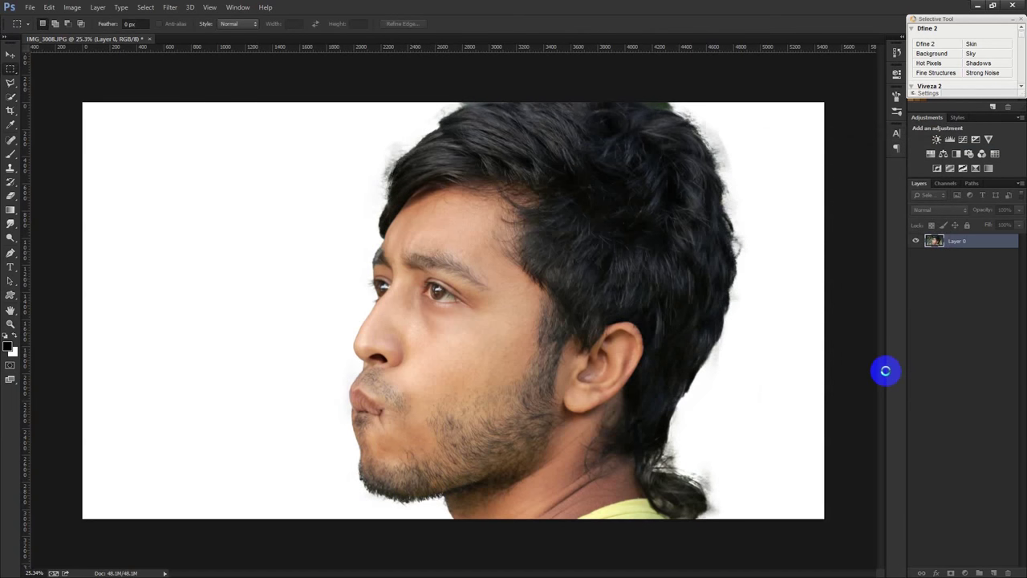
Copy the head selection to a new Layer 1 and hide Layer 0.
{"action": "right_click", "coordinate": [608, 245]}
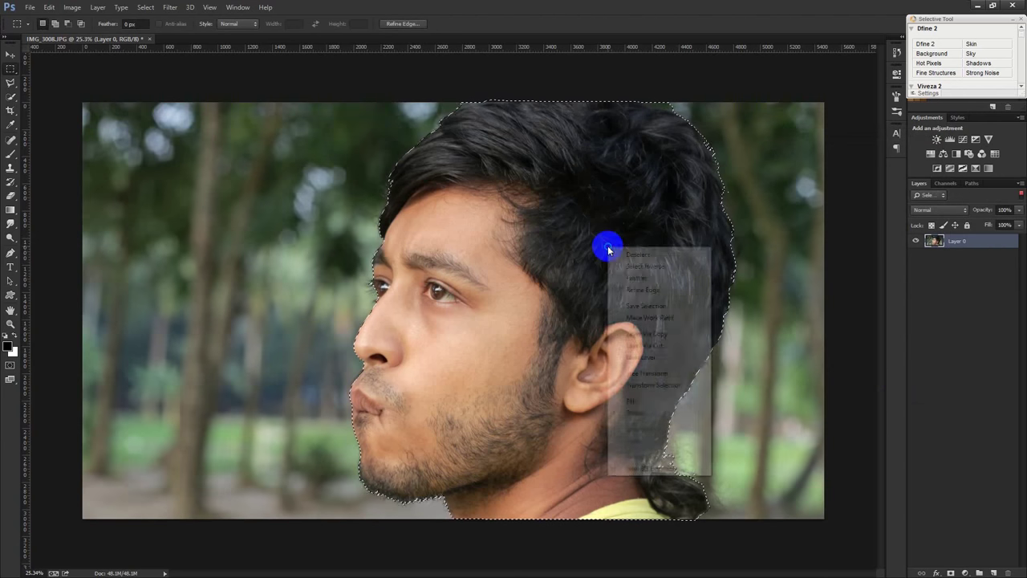
{"action": "left_click", "coordinate": [646, 333]}
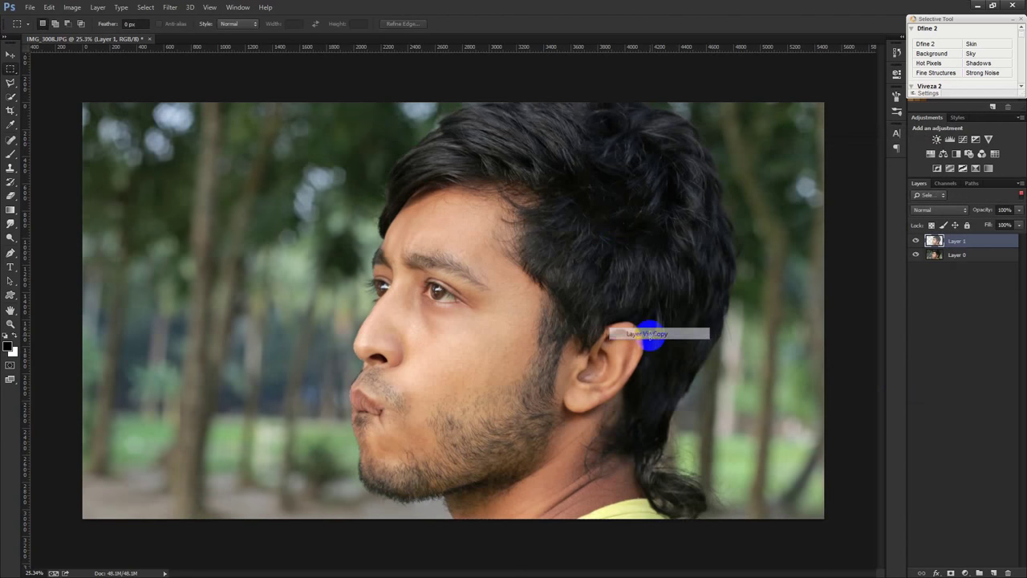
{"action": "left_click", "coordinate": [914, 256]}
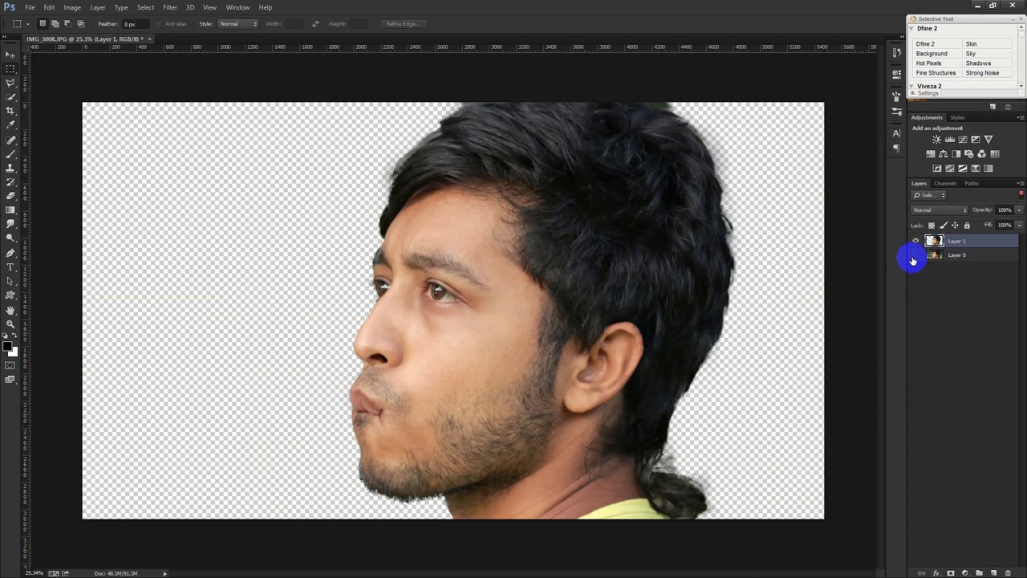
{"action": "scroll", "coordinate": [784, 229], "scroll_direction": "up", "scroll_amount": 2}
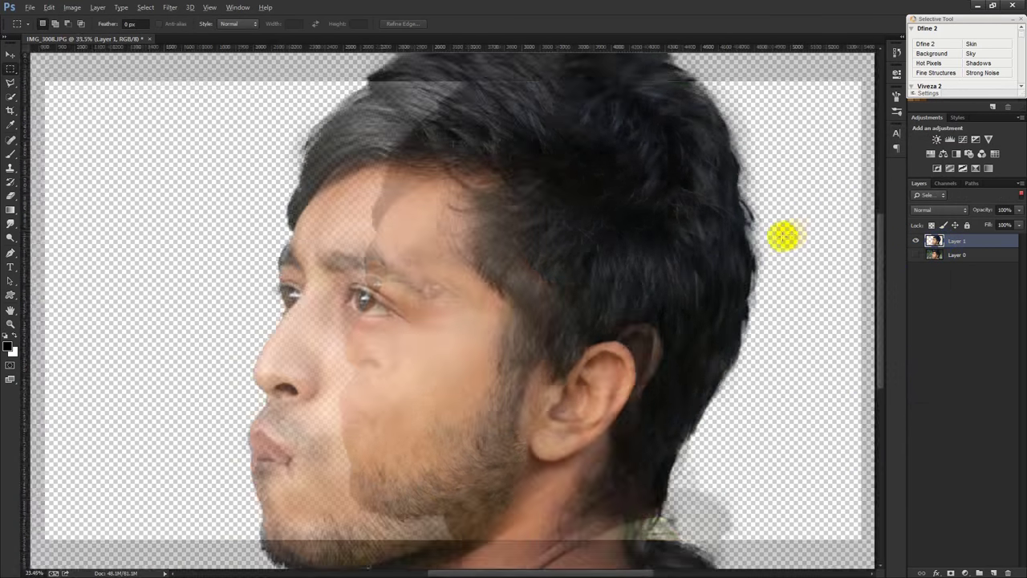
{"action": "scroll", "coordinate": [724, 223], "scroll_direction": "up", "scroll_amount": 2}
{"action": "left_click", "coordinate": [21, 209]}
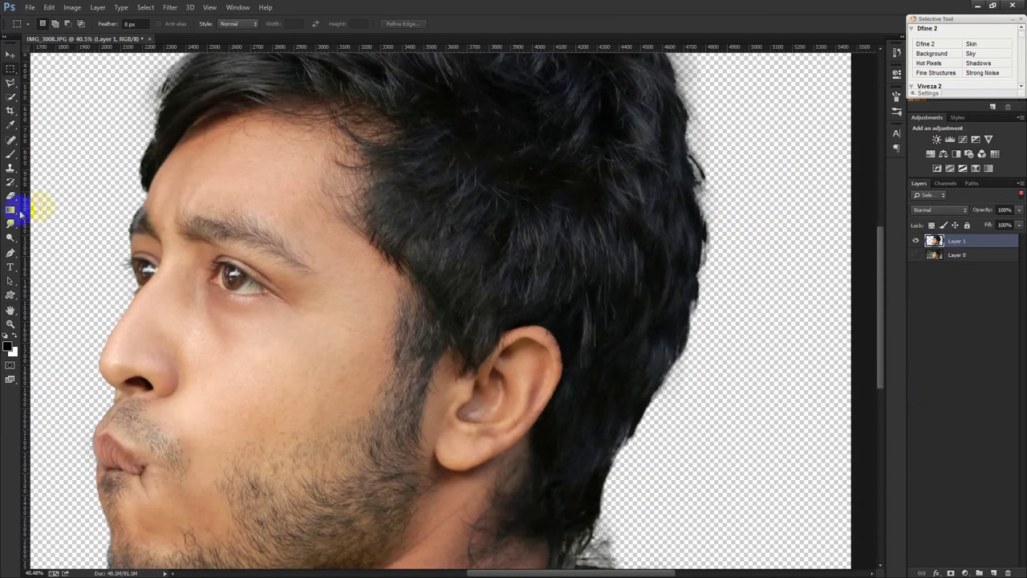
Smudge with the 39 px brush at 50% strength along the hair edge behind the ear.
{"action": "left_click_drag", "start_coordinate": [9, 223], "coordinate": [66, 245]}
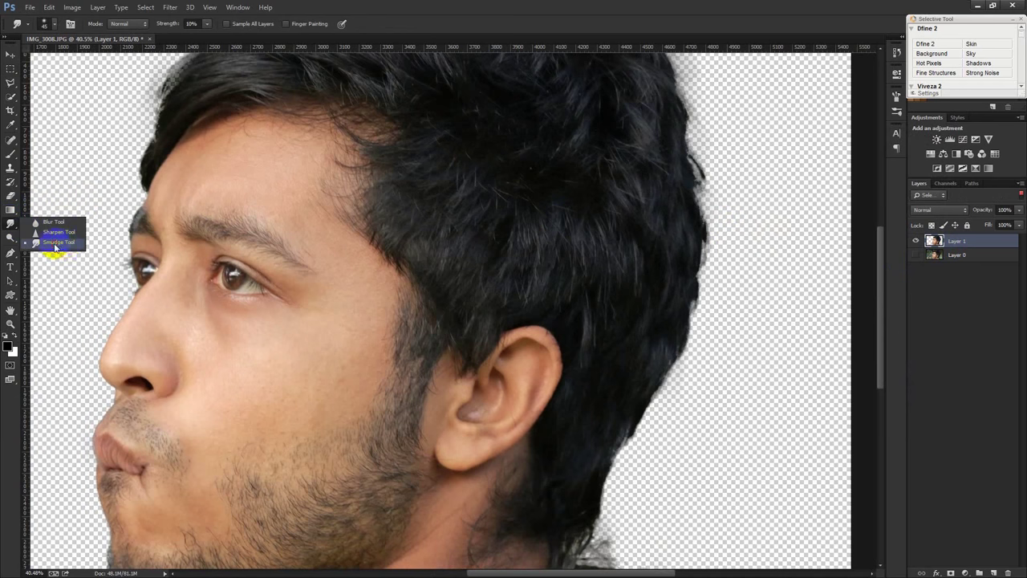
{"action": "right_click", "coordinate": [403, 271]}
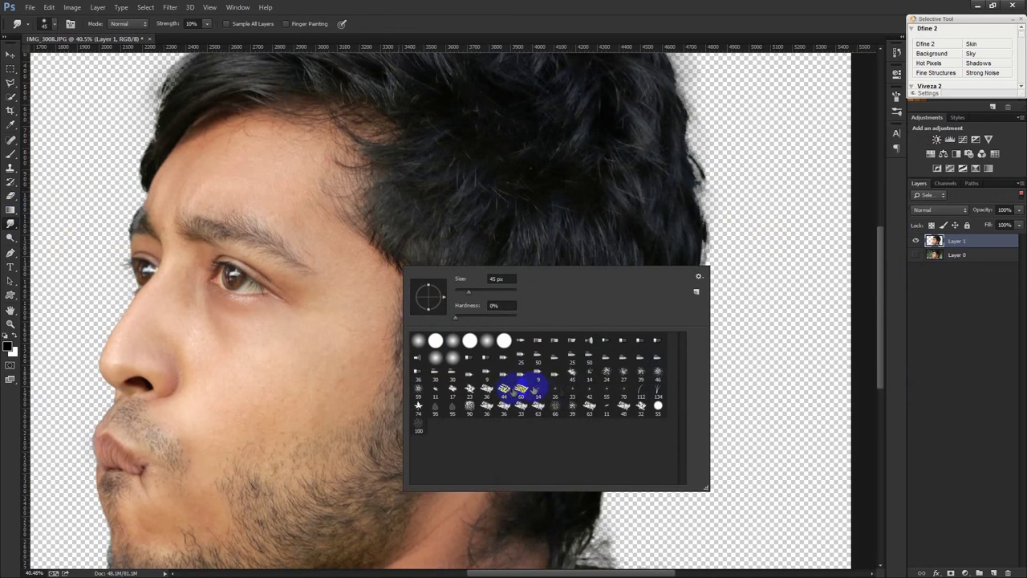
{"action": "left_click", "coordinate": [641, 374]}
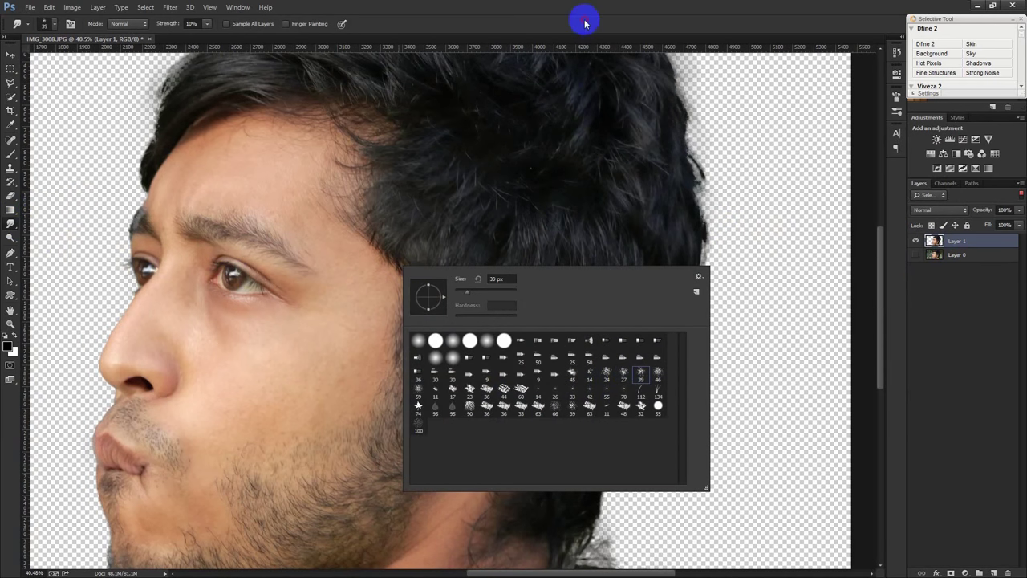
{"action": "left_click", "coordinate": [584, 24]}
{"action": "left_click_drag", "start_coordinate": [697, 315], "coordinate": [713, 305]}
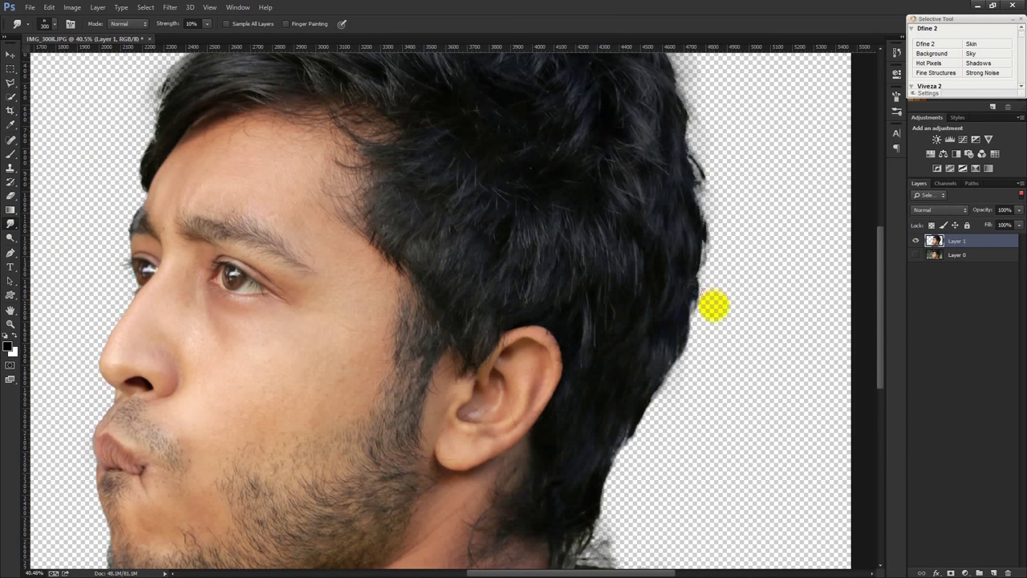
{"action": "left_click", "coordinate": [200, 30]}
{"action": "type", "text": "50"}
{"action": "mouse_move", "coordinate": [672, 339]}
{"action": "left_mouse_down"}
{"action": "mouse_move", "coordinate": [706, 314]}
{"action": "mouse_move", "coordinate": [682, 397]}
{"action": "left_mouse_up"}
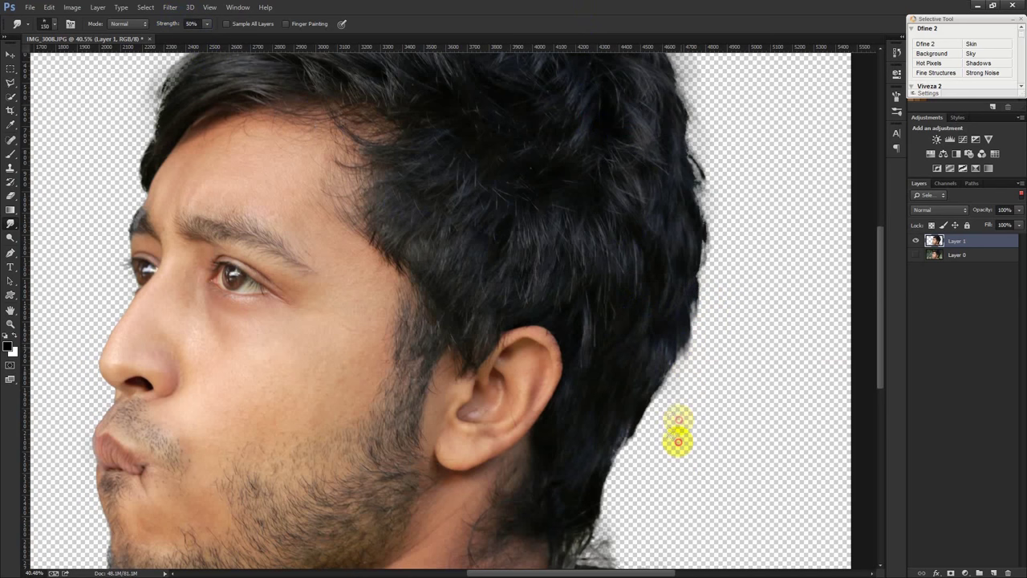
{"action": "mouse_move", "coordinate": [648, 435]}
{"action": "left_mouse_down"}
{"action": "mouse_move", "coordinate": [647, 456]}
{"action": "mouse_move", "coordinate": [610, 488]}
{"action": "mouse_move", "coordinate": [630, 442]}
{"action": "mouse_move", "coordinate": [613, 474]}
{"action": "left_mouse_up"}
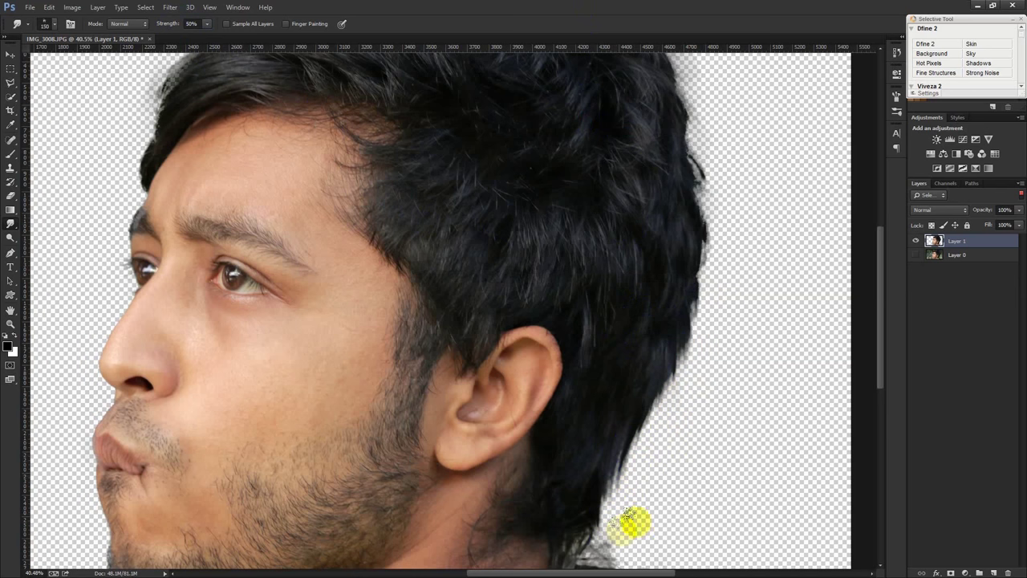
Smudge the hair tail at the neck and the right hair edge near the crown.
{"action": "scroll", "coordinate": [642, 482], "scroll_direction": "down", "scroll_amount": 5}
{"action": "left_click_drag", "start_coordinate": [604, 375], "coordinate": [602, 373]}
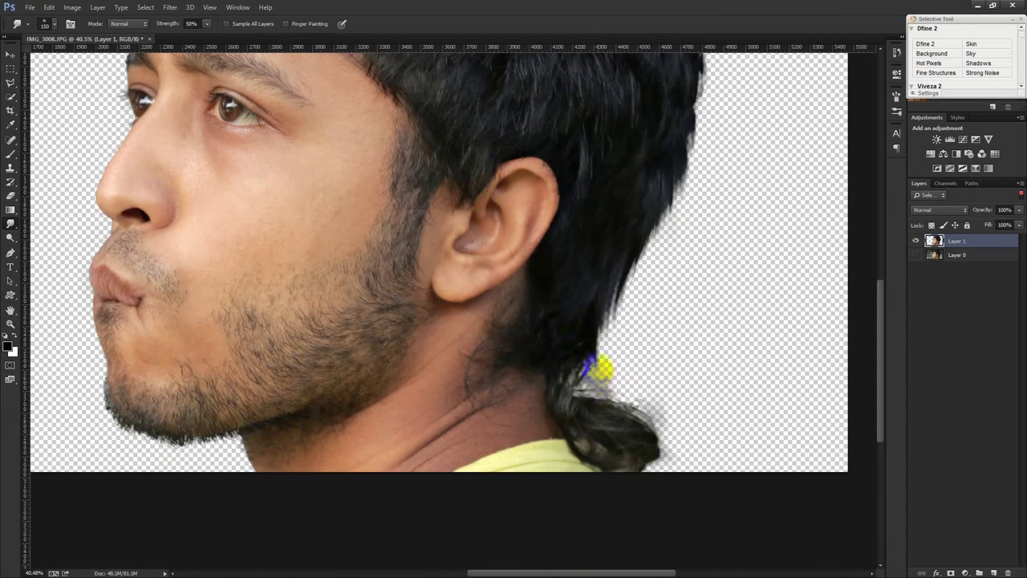
{"action": "mouse_move", "coordinate": [632, 410]}
{"action": "left_mouse_down"}
{"action": "mouse_move", "coordinate": [665, 425]}
{"action": "mouse_move", "coordinate": [649, 436]}
{"action": "mouse_move", "coordinate": [674, 481]}
{"action": "mouse_move", "coordinate": [647, 486]}
{"action": "mouse_move", "coordinate": [646, 464]}
{"action": "left_mouse_up"}
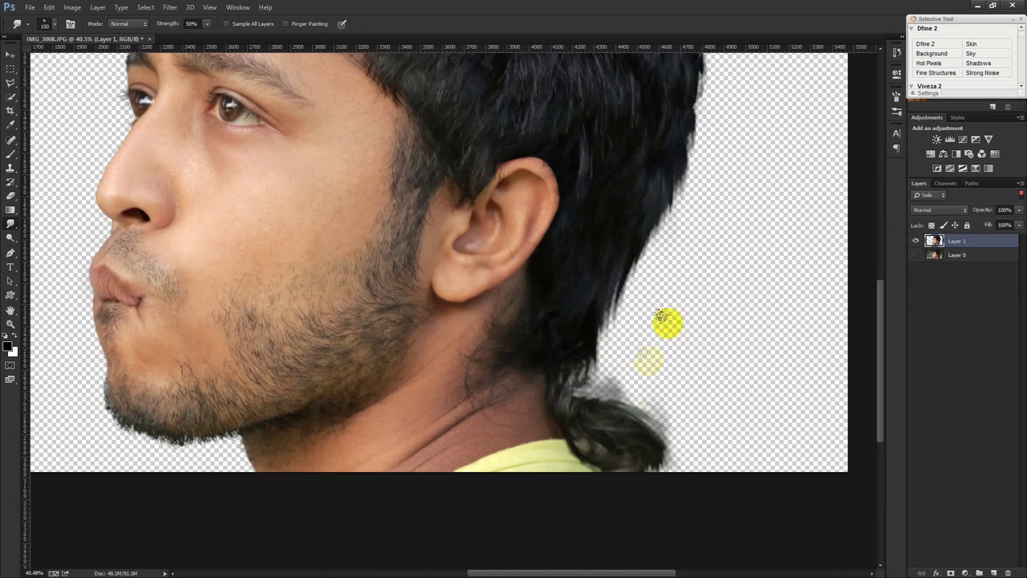
{"action": "left_click_drag", "start_coordinate": [653, 337], "coordinate": [642, 412]}
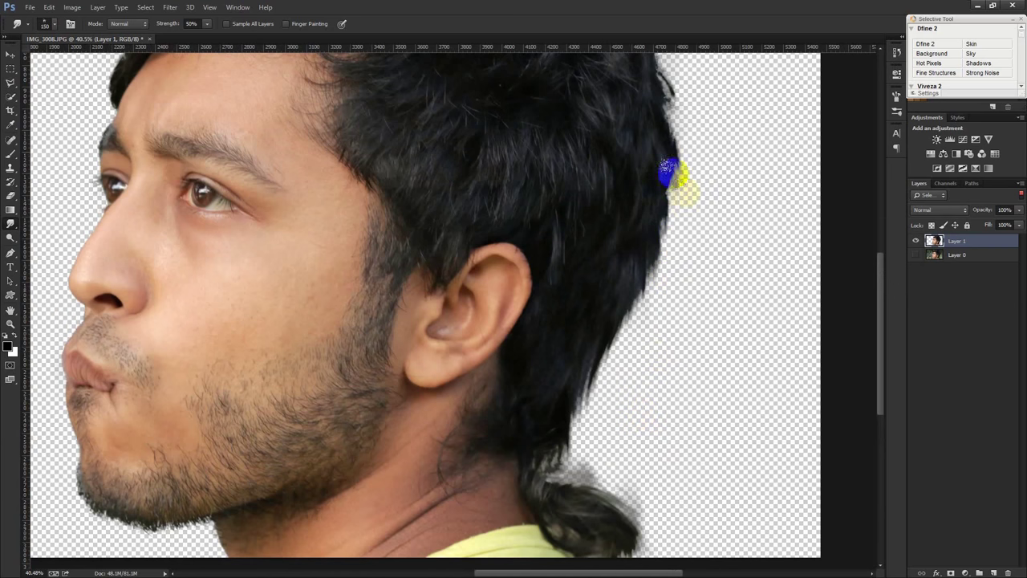
{"action": "left_click_drag", "start_coordinate": [692, 231], "coordinate": [699, 380]}
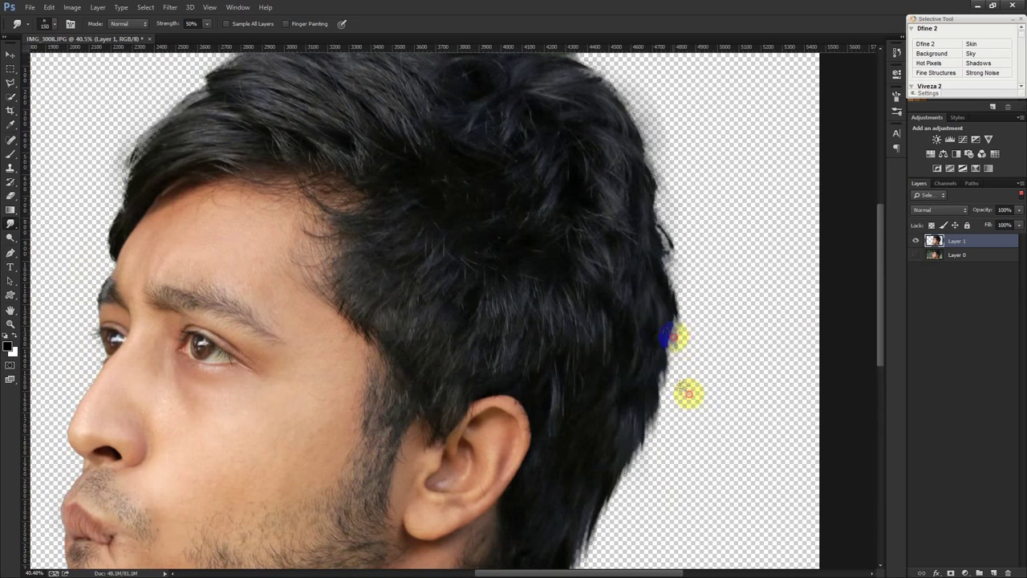
{"action": "left_click_drag", "start_coordinate": [660, 241], "coordinate": [661, 259]}
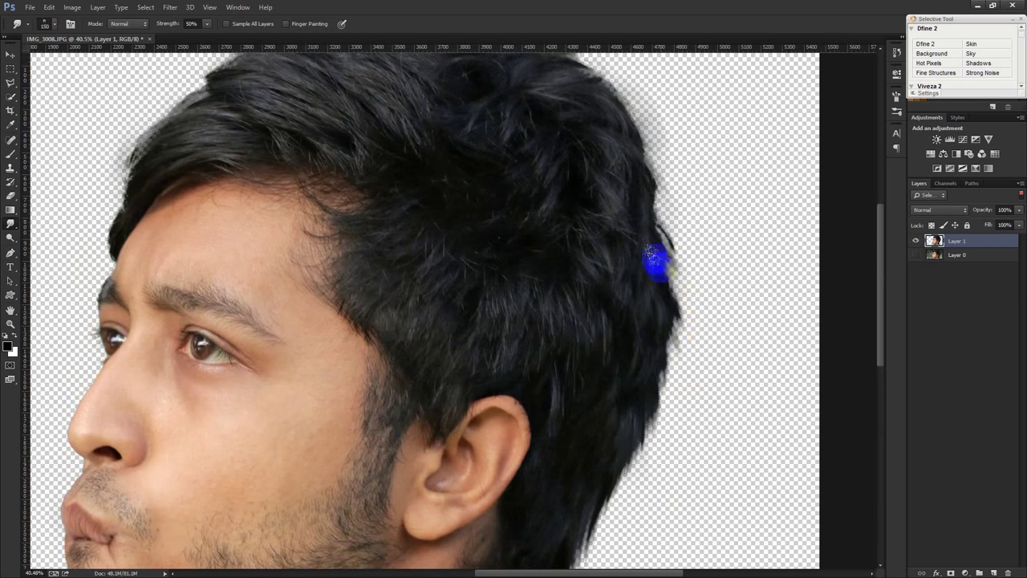
{"action": "left_click_drag", "start_coordinate": [704, 285], "coordinate": [722, 417]}
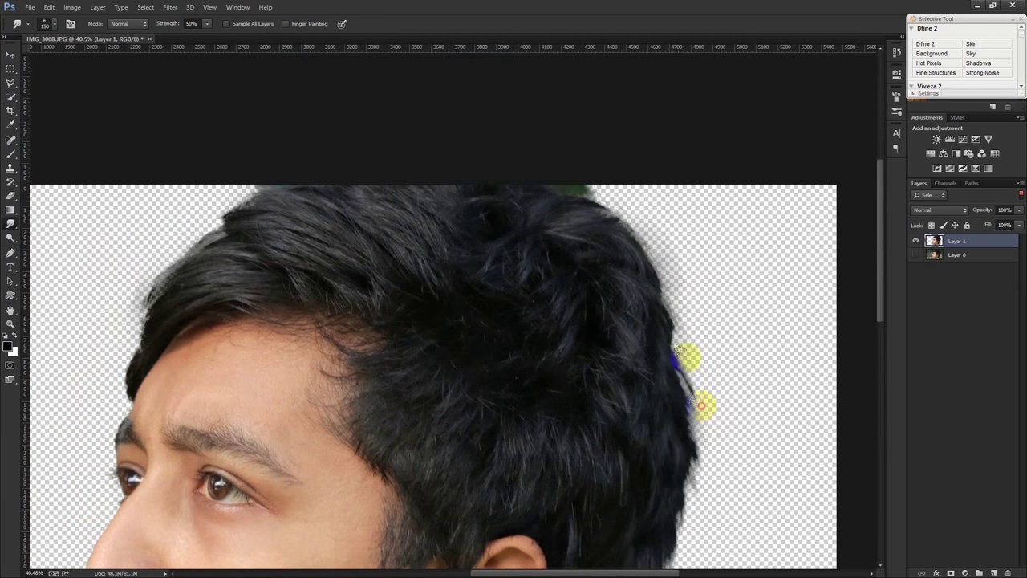
{"action": "left_click_drag", "start_coordinate": [680, 355], "coordinate": [706, 409]}
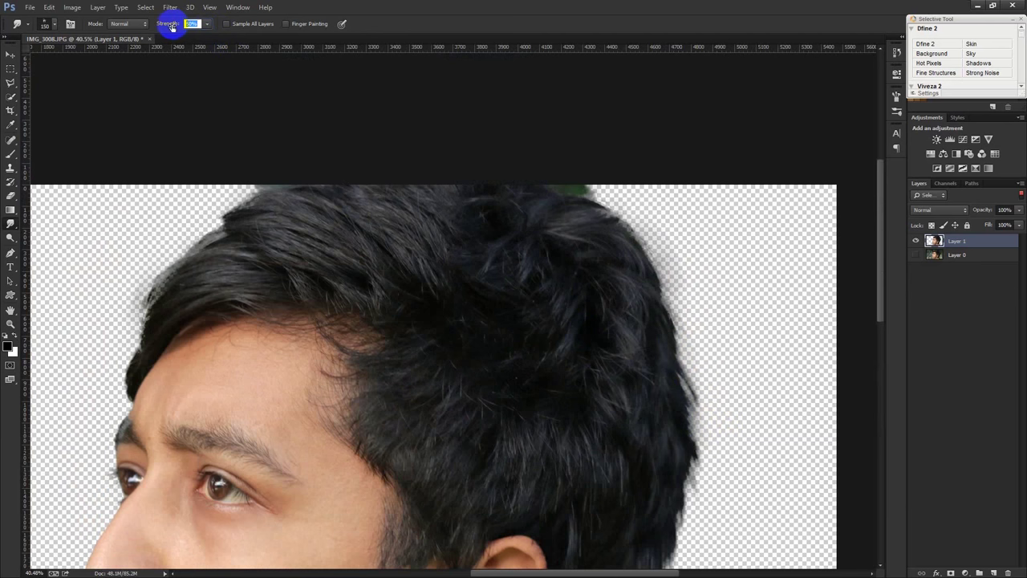
Smudge down the upper-right hair edge at 50% strength.
{"action": "type", "text": "80"}
{"action": "left_click_drag", "start_coordinate": [481, 263], "coordinate": [522, 292]}
{"action": "mouse_move", "coordinate": [642, 369]}
{"action": "left_mouse_down"}
{"action": "mouse_move", "coordinate": [688, 389]}
{"action": "mouse_move", "coordinate": [682, 346]}
{"action": "left_mouse_up"}
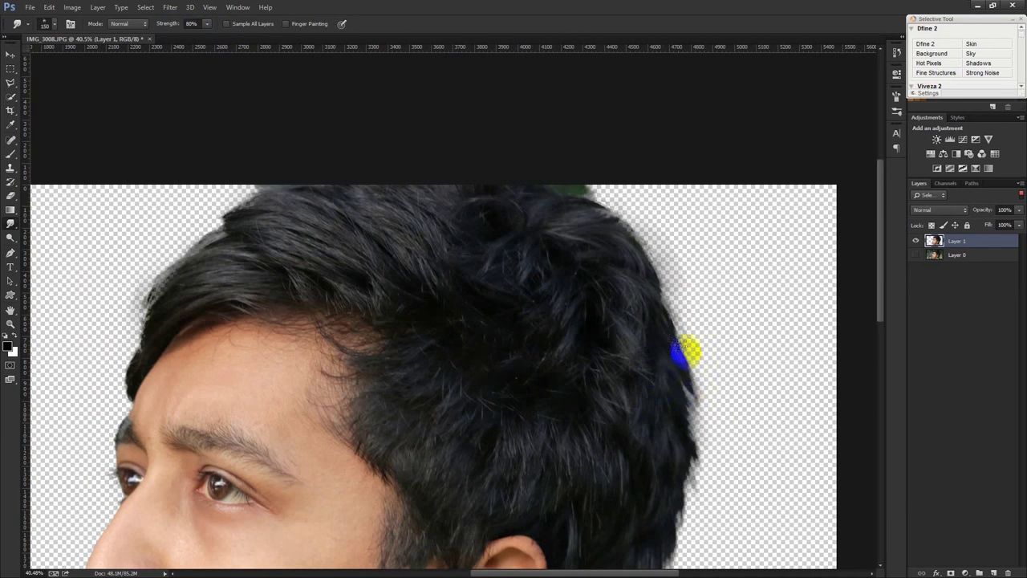
{"action": "left_click", "coordinate": [205, 25]}
{"action": "left_click", "coordinate": [169, 23]}
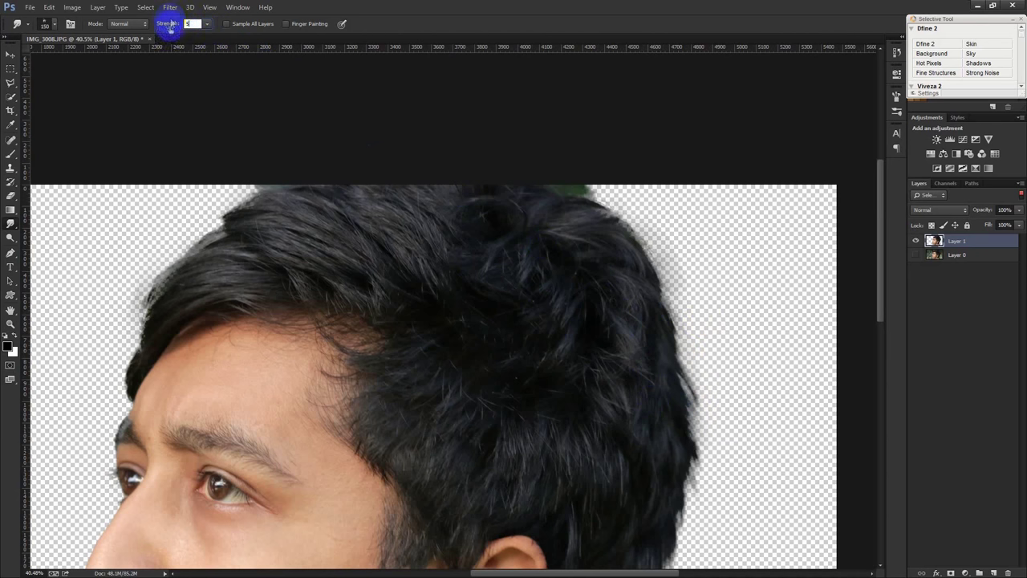
{"action": "key", "text": "Return"}
{"action": "mouse_move", "coordinate": [560, 186]}
{"action": "left_mouse_down"}
{"action": "mouse_move", "coordinate": [642, 220]}
{"action": "mouse_move", "coordinate": [668, 269]}
{"action": "left_mouse_up"}
{"action": "left_click_drag", "start_coordinate": [620, 234], "coordinate": [708, 336]}
{"action": "left_click_drag", "start_coordinate": [651, 294], "coordinate": [718, 387]}
{"action": "mouse_move", "coordinate": [672, 328]}
{"action": "left_mouse_down"}
{"action": "mouse_move", "coordinate": [740, 417]}
{"action": "mouse_move", "coordinate": [671, 337]}
{"action": "mouse_move", "coordinate": [728, 408]}
{"action": "left_mouse_up"}
{"action": "mouse_move", "coordinate": [661, 266]}
{"action": "left_mouse_down"}
{"action": "mouse_move", "coordinate": [730, 359]}
{"action": "mouse_move", "coordinate": [688, 303]}
{"action": "left_mouse_up"}
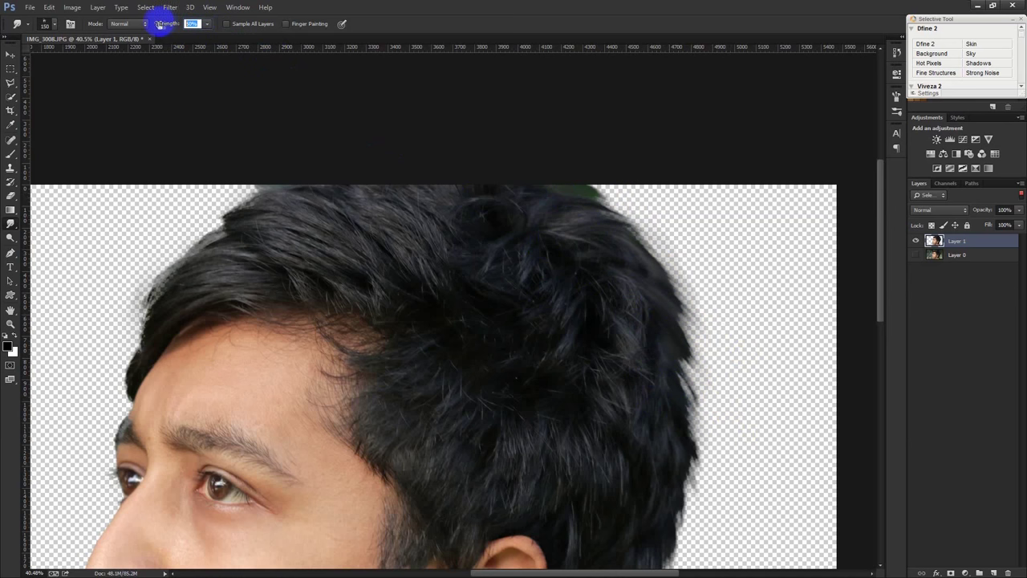
Raise smudge strength to 60% and push the right hair strands outward down the edge.
{"action": "left_click_drag", "start_coordinate": [158, 24], "coordinate": [196, 57]}
{"action": "mouse_move", "coordinate": [562, 224]}
{"action": "left_mouse_down"}
{"action": "mouse_move", "coordinate": [676, 264]}
{"action": "mouse_move", "coordinate": [689, 280]}
{"action": "left_mouse_up"}
{"action": "left_click_drag", "start_coordinate": [628, 255], "coordinate": [729, 325]}
{"action": "mouse_move", "coordinate": [665, 305]}
{"action": "left_mouse_down"}
{"action": "mouse_move", "coordinate": [742, 365]}
{"action": "mouse_move", "coordinate": [721, 405]}
{"action": "left_mouse_up"}
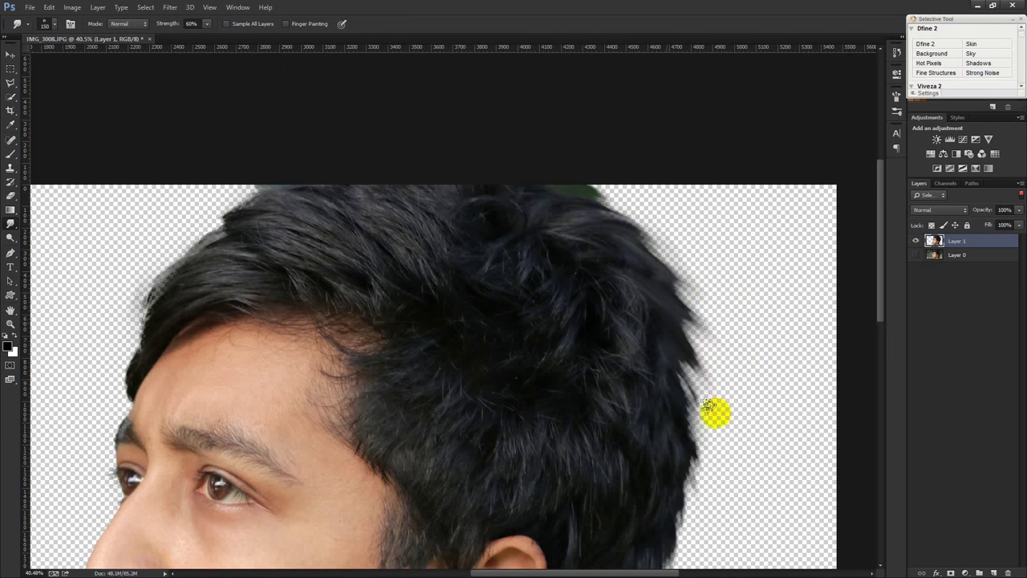
{"action": "scroll", "coordinate": [710, 415], "scroll_direction": "down", "scroll_amount": 1}
{"action": "left_click_drag", "start_coordinate": [693, 458], "coordinate": [717, 522]}
{"action": "left_click_drag", "start_coordinate": [676, 465], "coordinate": [699, 550]}
{"action": "scroll", "coordinate": [539, 452], "scroll_direction": "up", "scroll_amount": 1}
Soften the upper-left and top hair edges, blending them into the background.
{"action": "left_click_drag", "start_coordinate": [137, 349], "coordinate": [116, 377]}
{"action": "mouse_move", "coordinate": [148, 330]}
{"action": "left_mouse_down"}
{"action": "mouse_move", "coordinate": [173, 289]}
{"action": "mouse_move", "coordinate": [126, 331]}
{"action": "mouse_move", "coordinate": [116, 373]}
{"action": "mouse_move", "coordinate": [140, 350]}
{"action": "mouse_move", "coordinate": [87, 451]}
{"action": "left_mouse_up"}
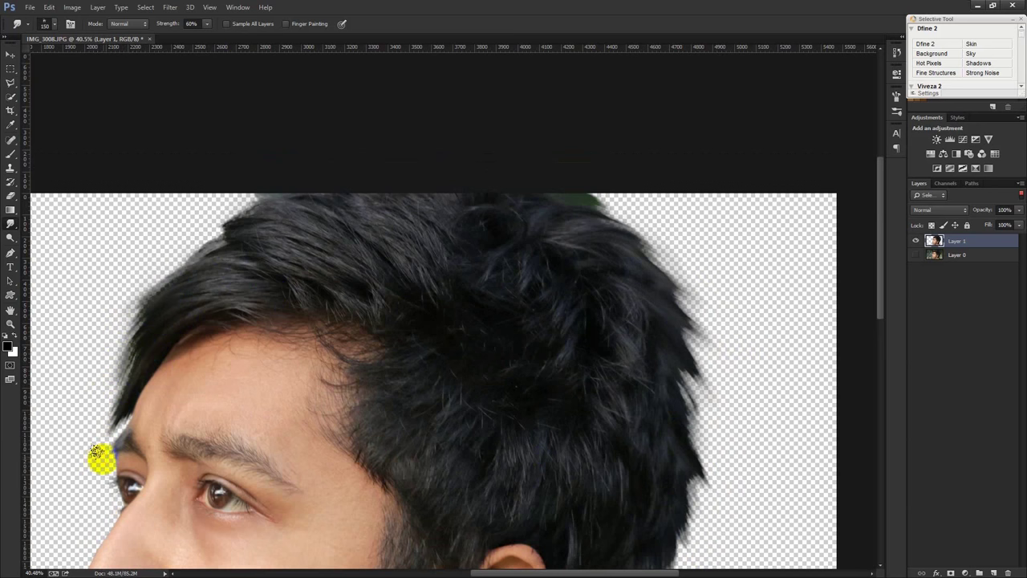
{"action": "left_click_drag", "start_coordinate": [228, 226], "coordinate": [200, 236]}
{"action": "left_click_drag", "start_coordinate": [129, 313], "coordinate": [184, 281]}
{"action": "mouse_move", "coordinate": [119, 340]}
{"action": "left_mouse_down"}
{"action": "mouse_move", "coordinate": [213, 256]}
{"action": "mouse_move", "coordinate": [131, 282]}
{"action": "left_mouse_up"}
{"action": "mouse_move", "coordinate": [217, 229]}
{"action": "left_mouse_down"}
{"action": "mouse_move", "coordinate": [256, 215]}
{"action": "mouse_move", "coordinate": [184, 228]}
{"action": "left_mouse_up"}
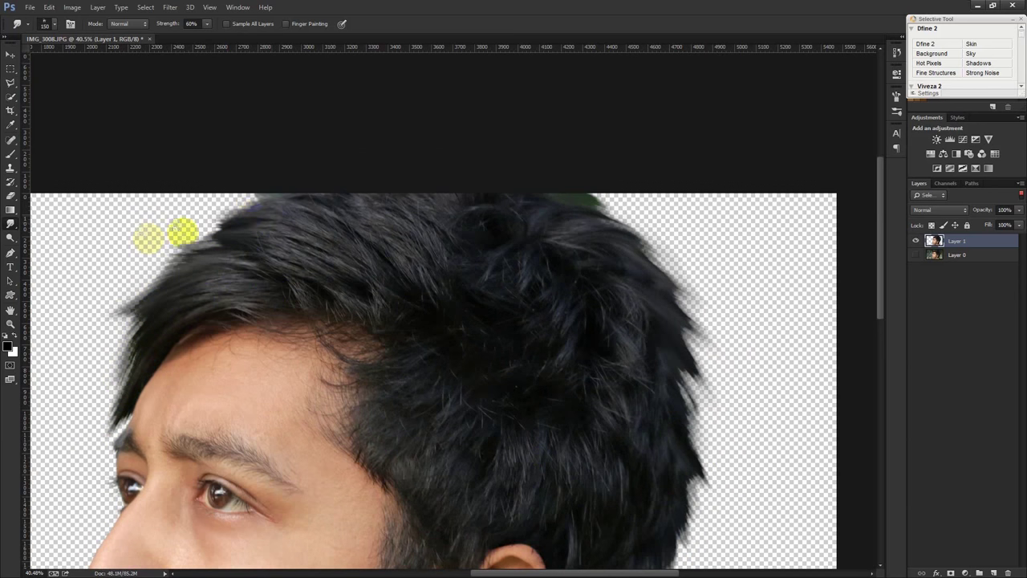
{"action": "left_click_drag", "start_coordinate": [245, 194], "coordinate": [302, 202]}
{"action": "left_click_drag", "start_coordinate": [205, 232], "coordinate": [218, 229]}
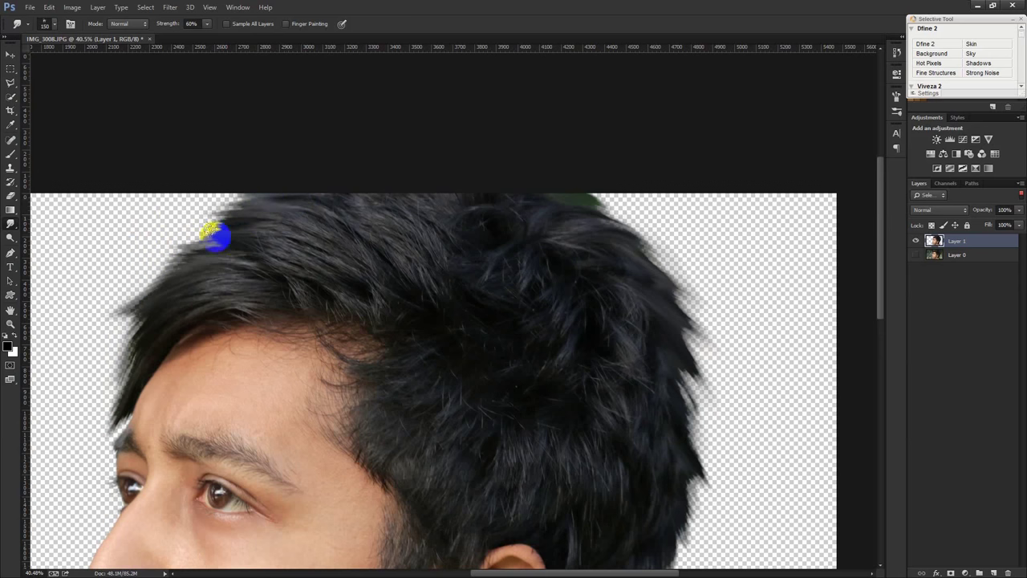
{"action": "mouse_move", "coordinate": [500, 332]}
{"action": "left_mouse_down"}
{"action": "mouse_move", "coordinate": [491, 383]}
{"action": "mouse_move", "coordinate": [589, 222]}
{"action": "left_mouse_up"}
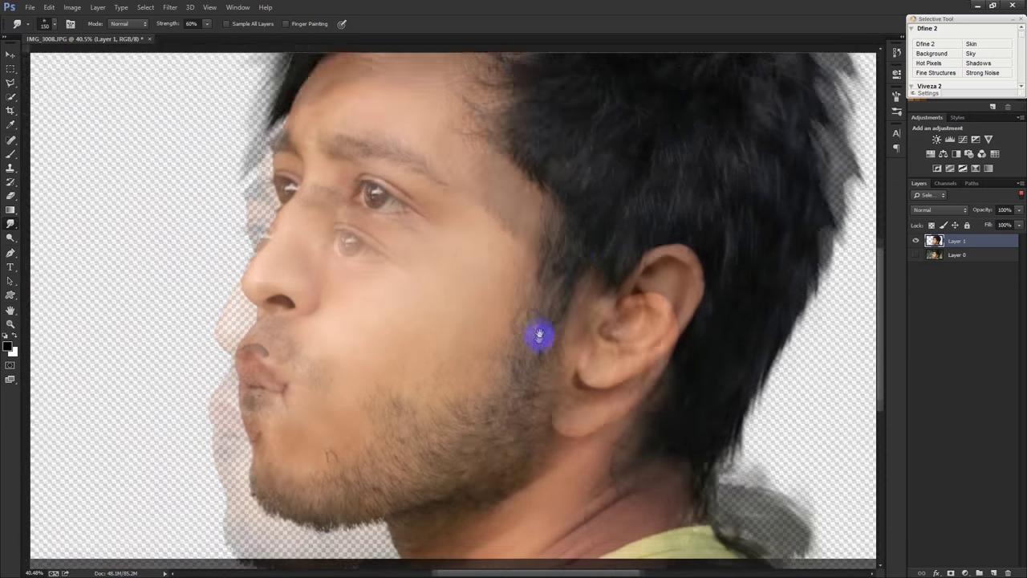
Smudge the beard edge under and along the chin.
{"action": "left_click_drag", "start_coordinate": [404, 442], "coordinate": [401, 422]}
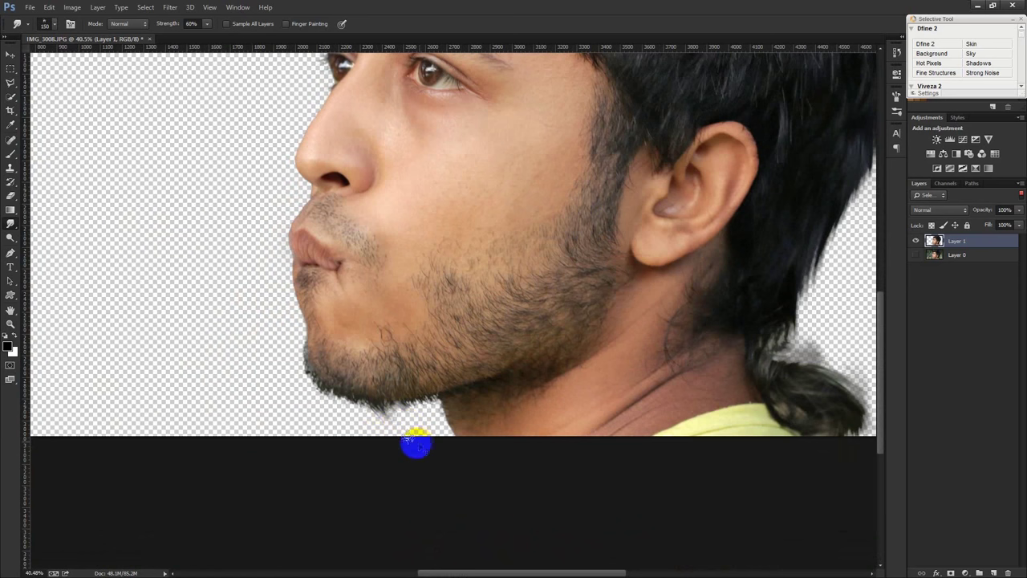
{"action": "left_click_drag", "start_coordinate": [418, 446], "coordinate": [392, 411]}
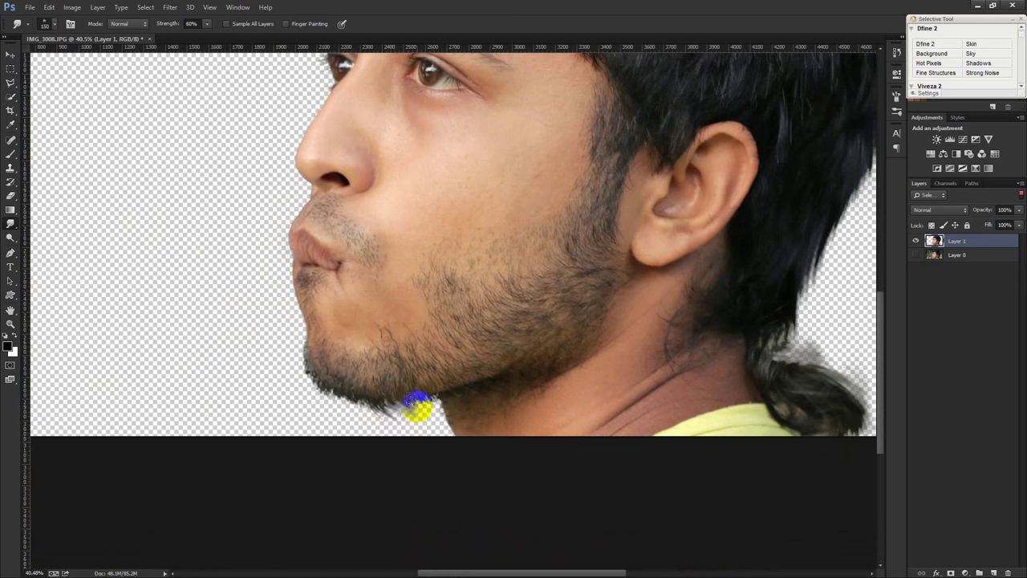
{"action": "left_click_drag", "start_coordinate": [430, 405], "coordinate": [355, 412]}
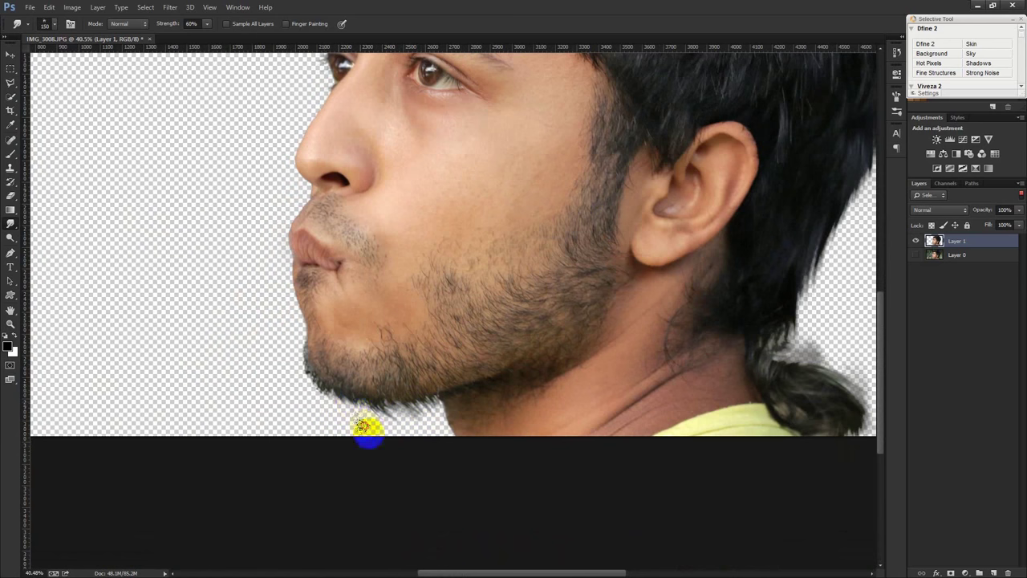
{"action": "left_click_drag", "start_coordinate": [324, 391], "coordinate": [299, 369]}
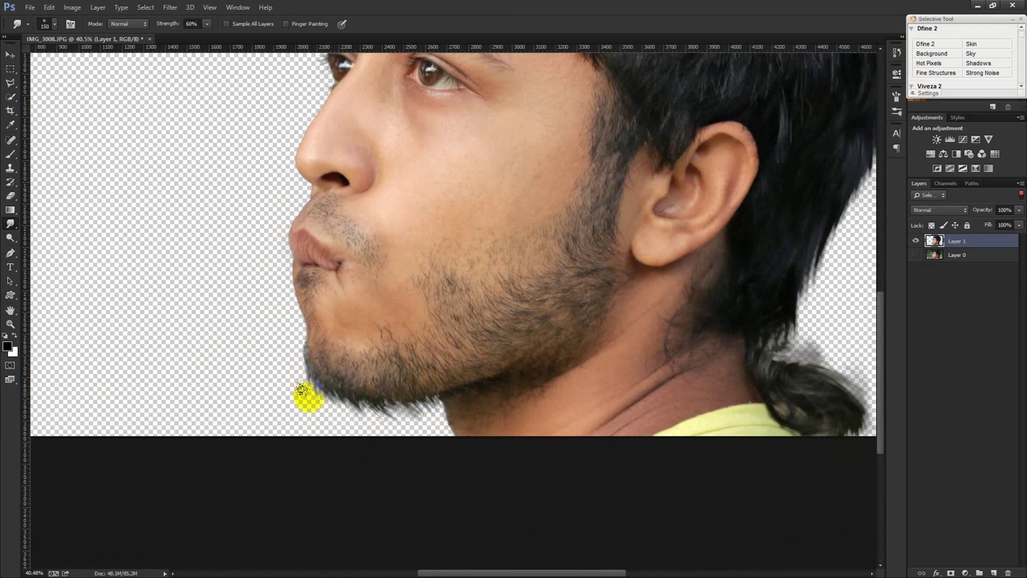
{"action": "scroll", "coordinate": [409, 413], "scroll_direction": "down", "scroll_amount": 1}
{"action": "scroll", "coordinate": [410, 413], "scroll_direction": "down", "scroll_amount": 2}
{"action": "scroll", "coordinate": [411, 413], "scroll_direction": "down", "scroll_amount": 2}
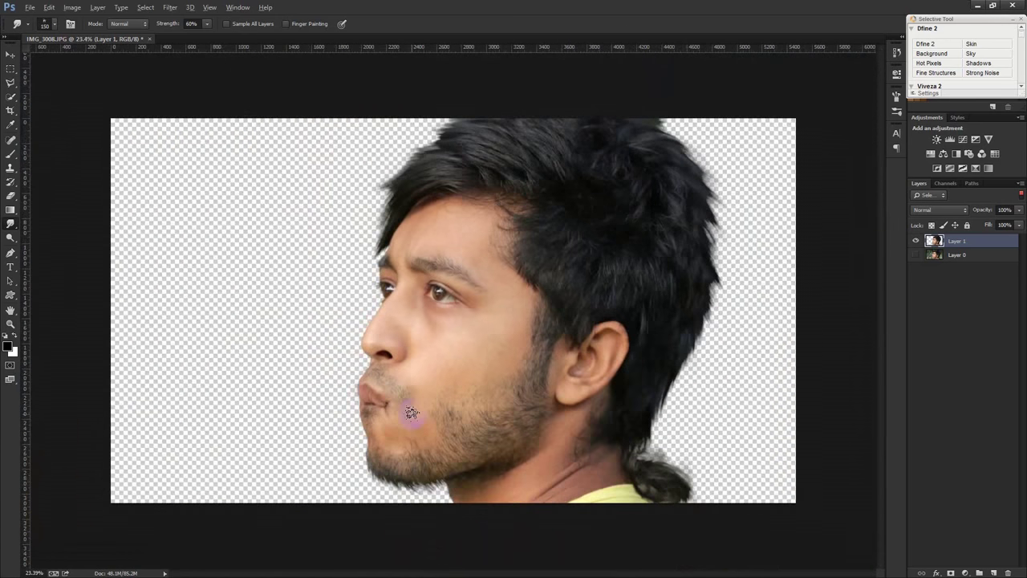
Smudge the top hair edge outward with a 175 px Smudge brush, undoing one bad stroke.
{"action": "scroll", "coordinate": [477, 172], "scroll_direction": "up", "scroll_amount": 1}
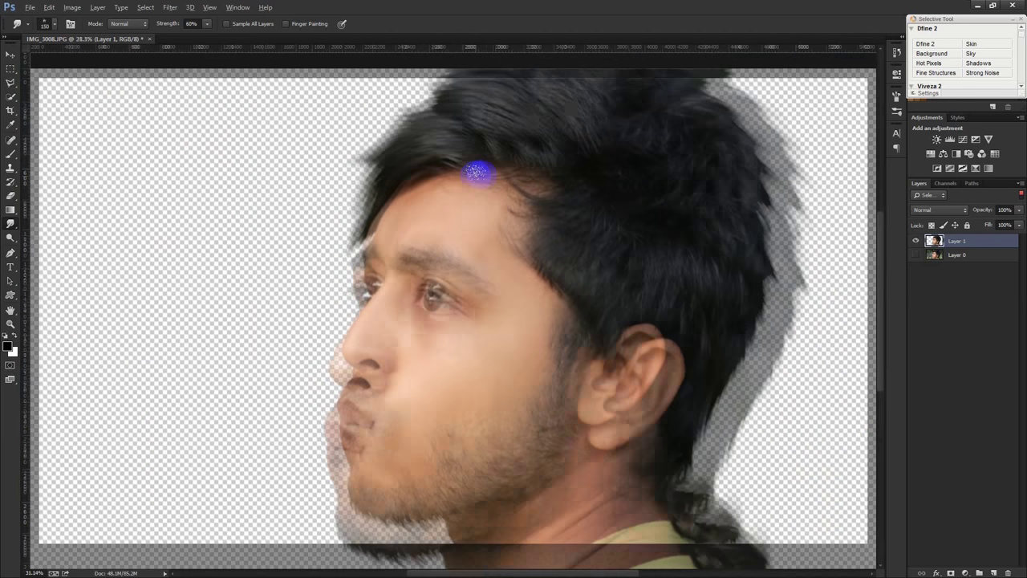
{"action": "scroll", "coordinate": [488, 184], "scroll_direction": "up", "scroll_amount": 1}
{"action": "scroll", "coordinate": [474, 139], "scroll_direction": "up", "scroll_amount": 1}
{"action": "left_click_drag", "start_coordinate": [467, 158], "coordinate": [394, 165]}
{"action": "key", "text": "bracketright"}
{"action": "key", "text": "ctrl+z"}
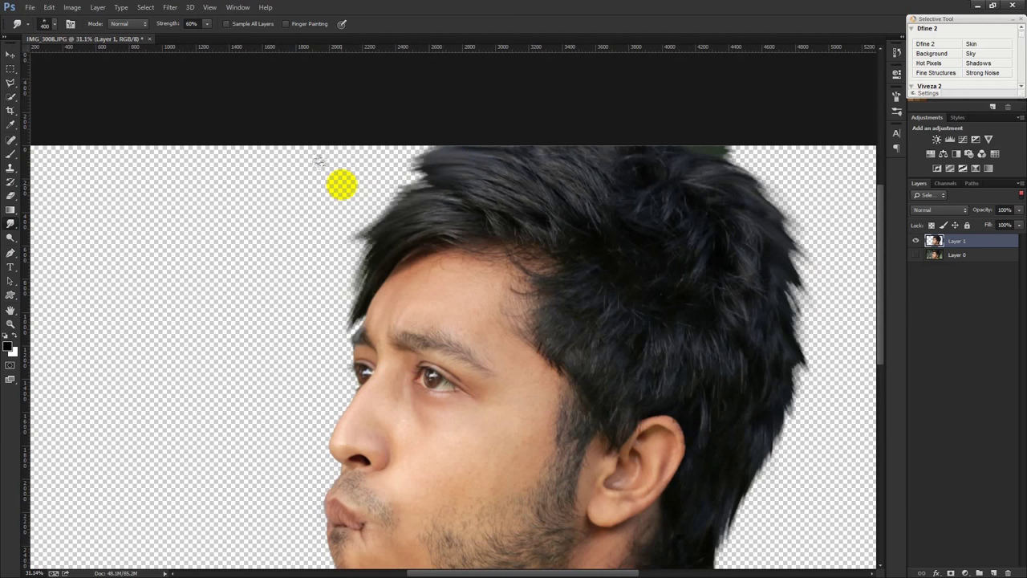
{"action": "mouse_move", "coordinate": [431, 165]}
{"action": "left_mouse_down"}
{"action": "mouse_move", "coordinate": [374, 163]}
{"action": "mouse_move", "coordinate": [350, 194]}
{"action": "left_mouse_up"}
{"action": "key", "text": "bracketleft"}
{"action": "key", "text": "bracketleft"}
{"action": "key", "text": "bracketleft"}
{"action": "mouse_move", "coordinate": [429, 202]}
{"action": "left_mouse_down"}
{"action": "mouse_move", "coordinate": [371, 222]}
{"action": "mouse_move", "coordinate": [396, 229]}
{"action": "mouse_move", "coordinate": [469, 147]}
{"action": "left_mouse_up"}
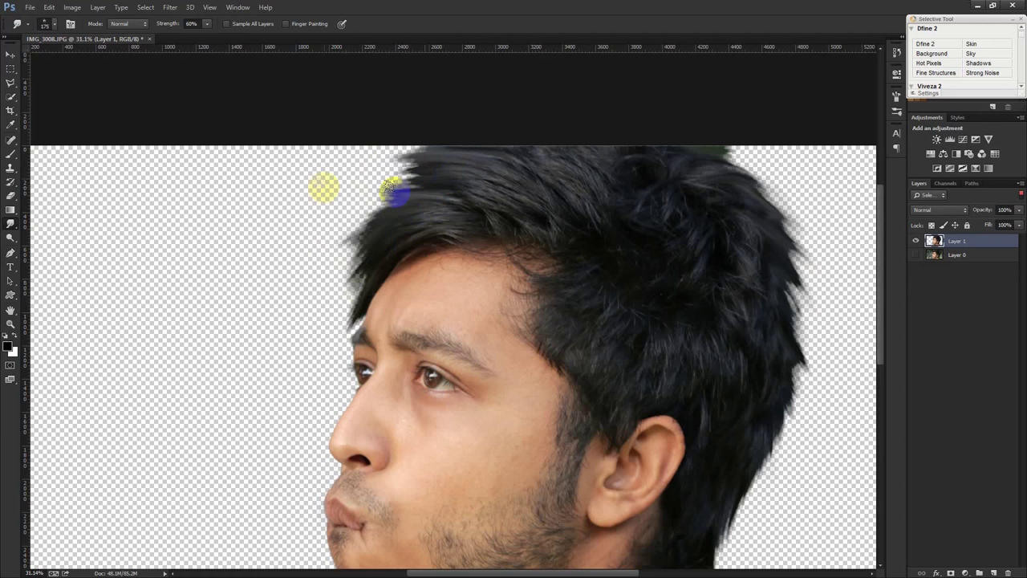
Smudge the top-right and right-side hair edges and the nape curl at the neck.
{"action": "mouse_move", "coordinate": [695, 155]}
{"action": "left_mouse_down"}
{"action": "mouse_move", "coordinate": [719, 193]}
{"action": "mouse_move", "coordinate": [754, 197]}
{"action": "mouse_move", "coordinate": [803, 249]}
{"action": "mouse_move", "coordinate": [781, 278]}
{"action": "left_mouse_up"}
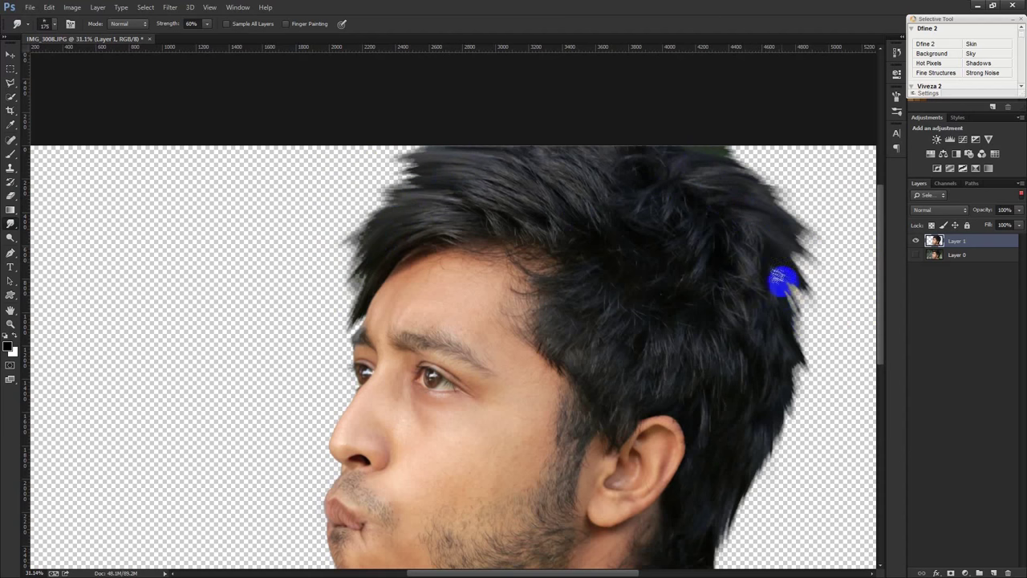
{"action": "left_click_drag", "start_coordinate": [826, 353], "coordinate": [768, 233]}
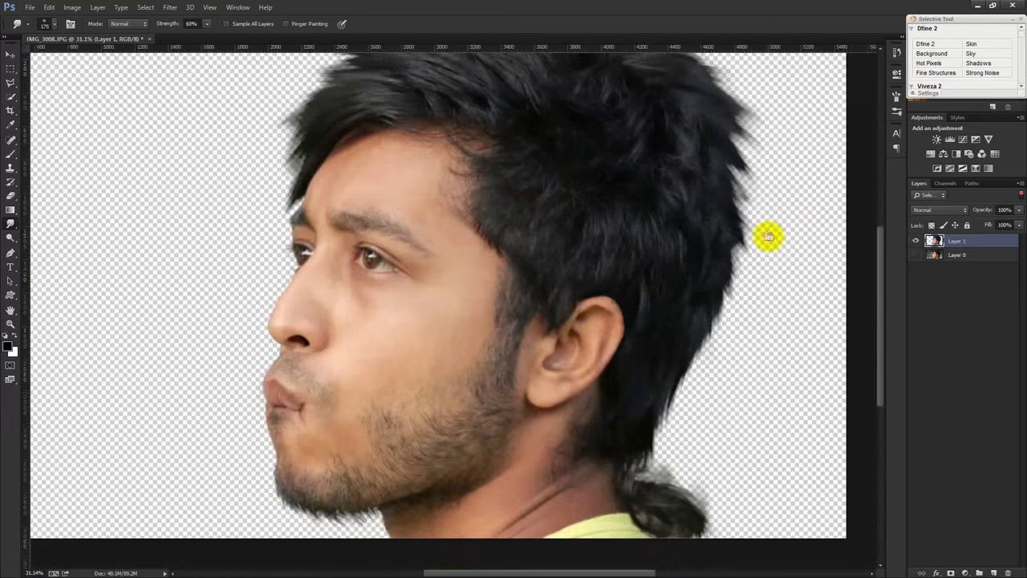
{"action": "left_click_drag", "start_coordinate": [708, 253], "coordinate": [712, 298]}
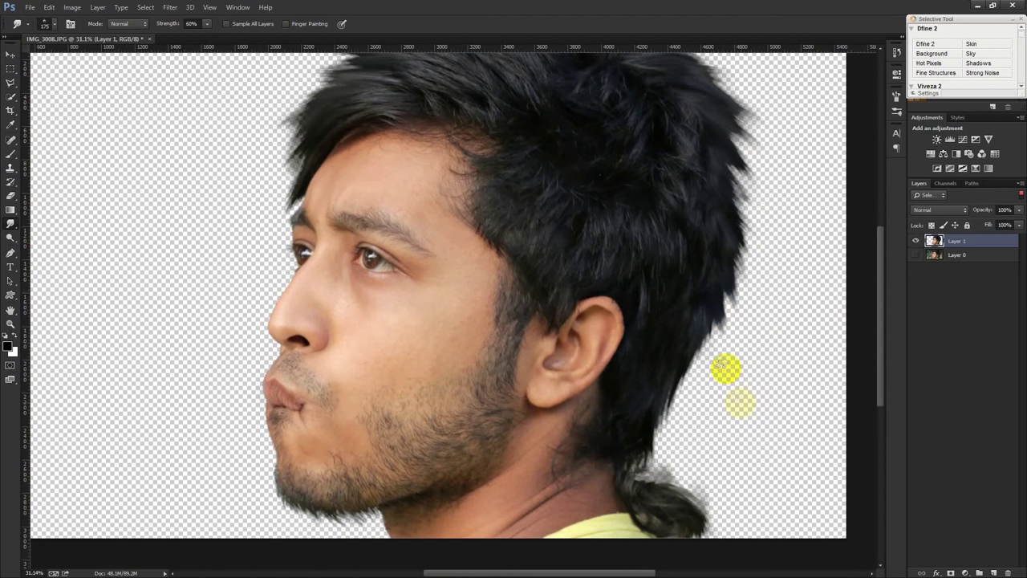
{"action": "mouse_move", "coordinate": [691, 344]}
{"action": "left_mouse_down"}
{"action": "mouse_move", "coordinate": [678, 369]}
{"action": "mouse_move", "coordinate": [683, 447]}
{"action": "left_mouse_up"}
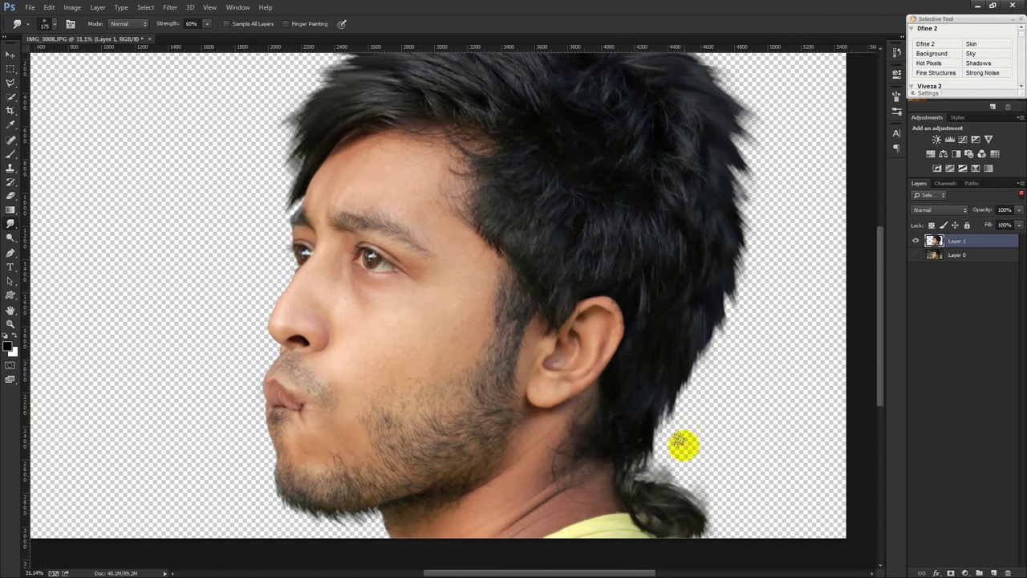
{"action": "mouse_move", "coordinate": [653, 412]}
{"action": "left_mouse_down"}
{"action": "mouse_move", "coordinate": [670, 440]}
{"action": "mouse_move", "coordinate": [660, 367]}
{"action": "mouse_move", "coordinate": [640, 371]}
{"action": "mouse_move", "coordinate": [656, 378]}
{"action": "mouse_move", "coordinate": [659, 407]}
{"action": "left_mouse_up"}
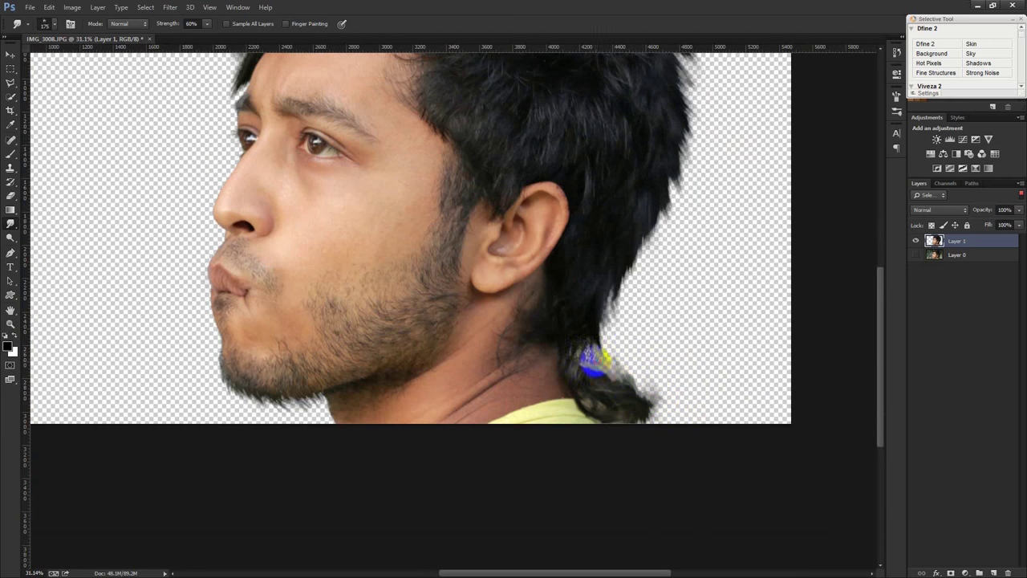
{"action": "scroll", "coordinate": [627, 373], "scroll_direction": "down", "scroll_amount": 3}
{"action": "scroll", "coordinate": [616, 386], "scroll_direction": "up", "scroll_amount": 1}
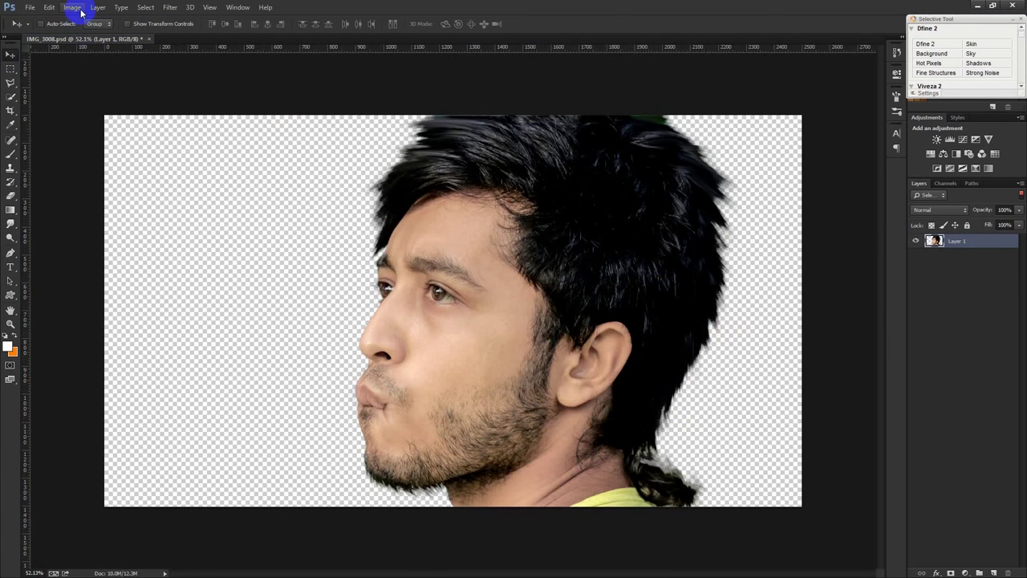
Add a reversed black-to-white radial Gradient Fill at 268% scale beneath Layer 1.
{"action": "left_click", "coordinate": [976, 572]}
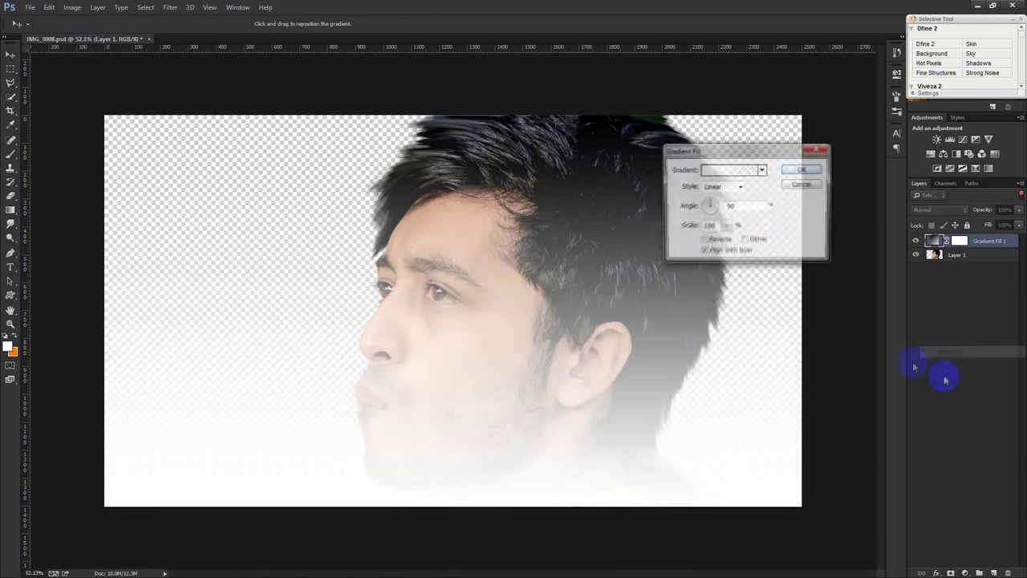
{"action": "left_click", "coordinate": [943, 347]}
{"action": "left_click", "coordinate": [762, 170]}
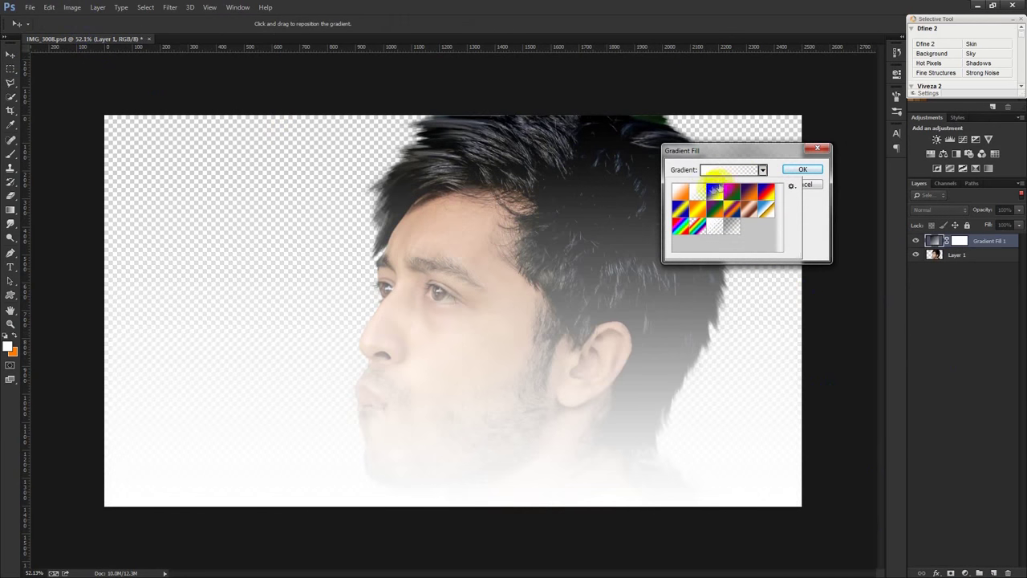
{"action": "left_click", "coordinate": [711, 194]}
{"action": "left_click", "coordinate": [726, 152]}
{"action": "left_click", "coordinate": [715, 186]}
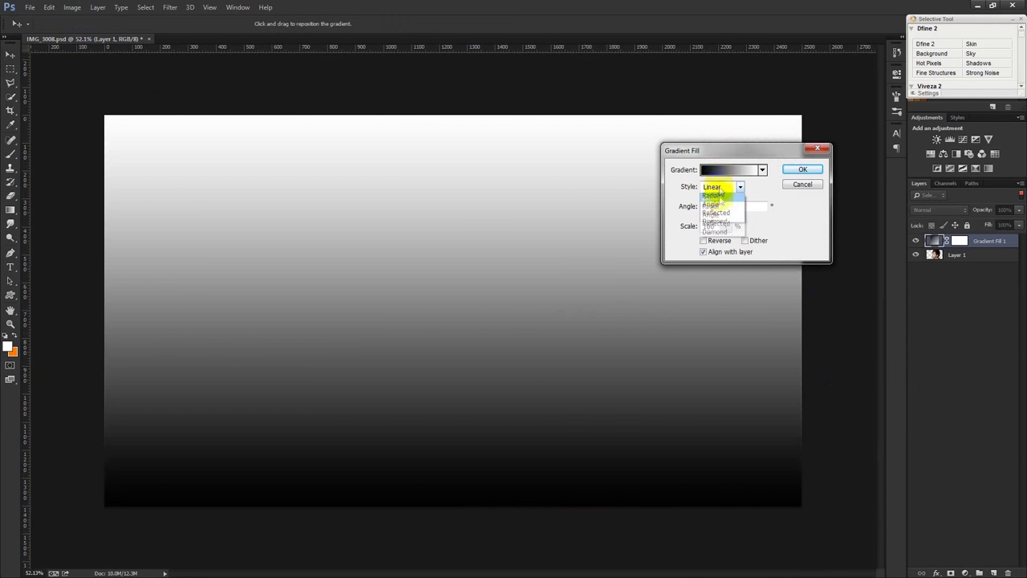
{"action": "left_click", "coordinate": [716, 206]}
{"action": "left_click", "coordinate": [704, 241]}
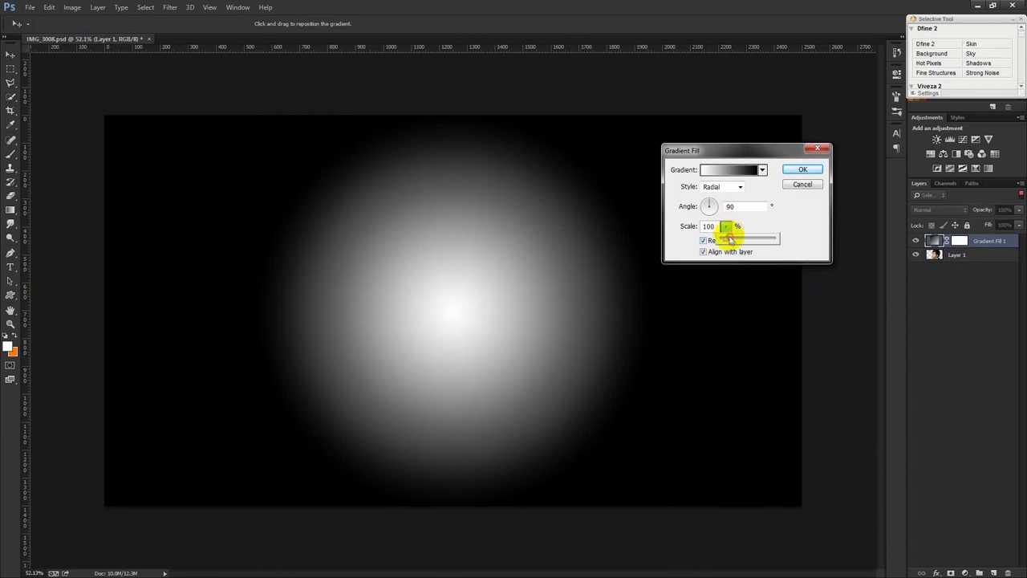
{"action": "left_click_drag", "start_coordinate": [729, 239], "coordinate": [734, 240]}
{"action": "mouse_move", "coordinate": [533, 282]}
{"action": "left_mouse_down"}
{"action": "mouse_move", "coordinate": [390, 224]}
{"action": "mouse_move", "coordinate": [465, 216]}
{"action": "left_mouse_up"}
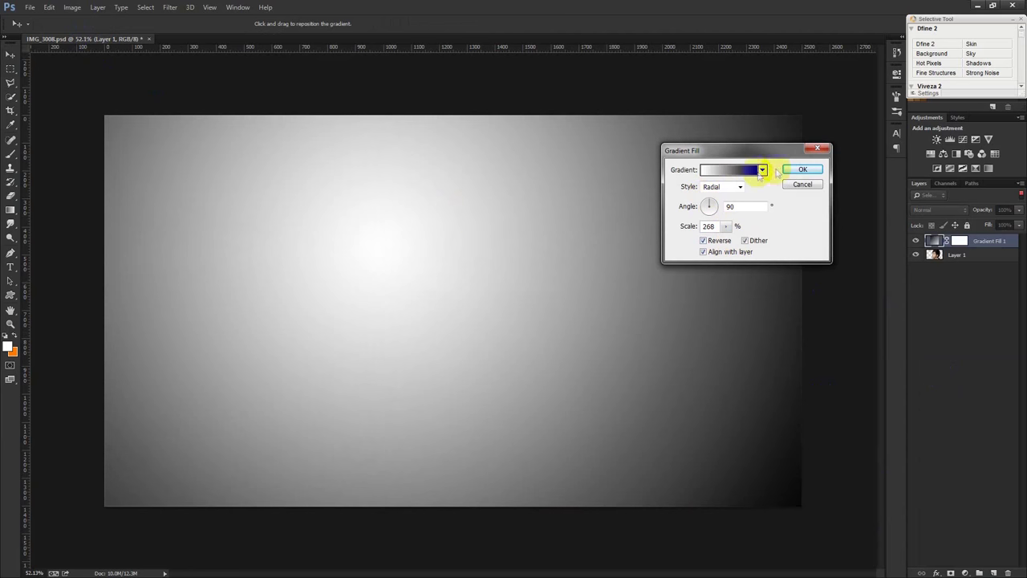
{"action": "left_click", "coordinate": [812, 176]}
{"action": "left_click_drag", "start_coordinate": [987, 240], "coordinate": [981, 280]}
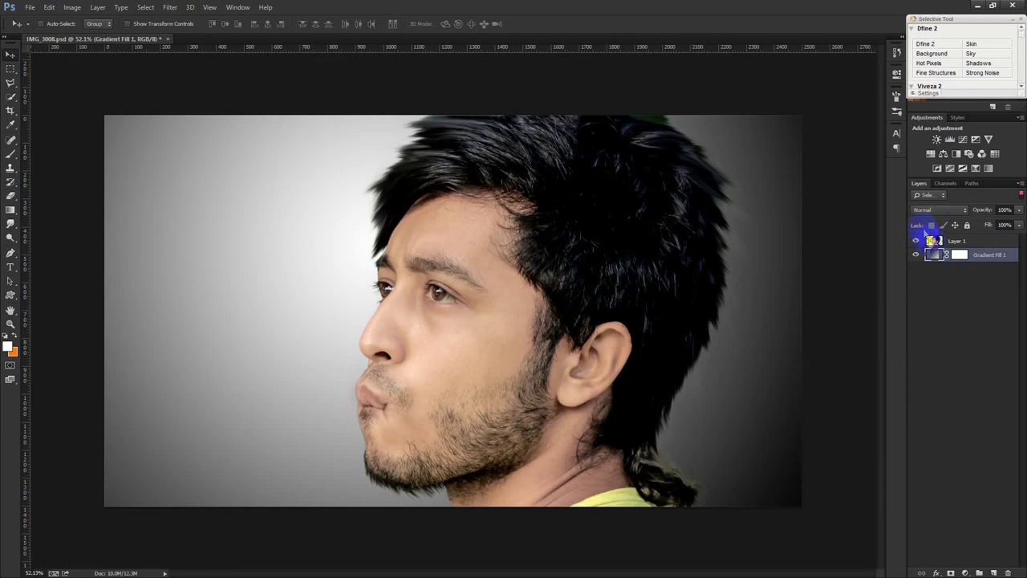
Shift the gradient's bright centre left of the face and set its angle to about 29°.
{"action": "double_click", "coordinate": [933, 254]}
{"action": "left_click_drag", "start_coordinate": [431, 165], "coordinate": [390, 271]}
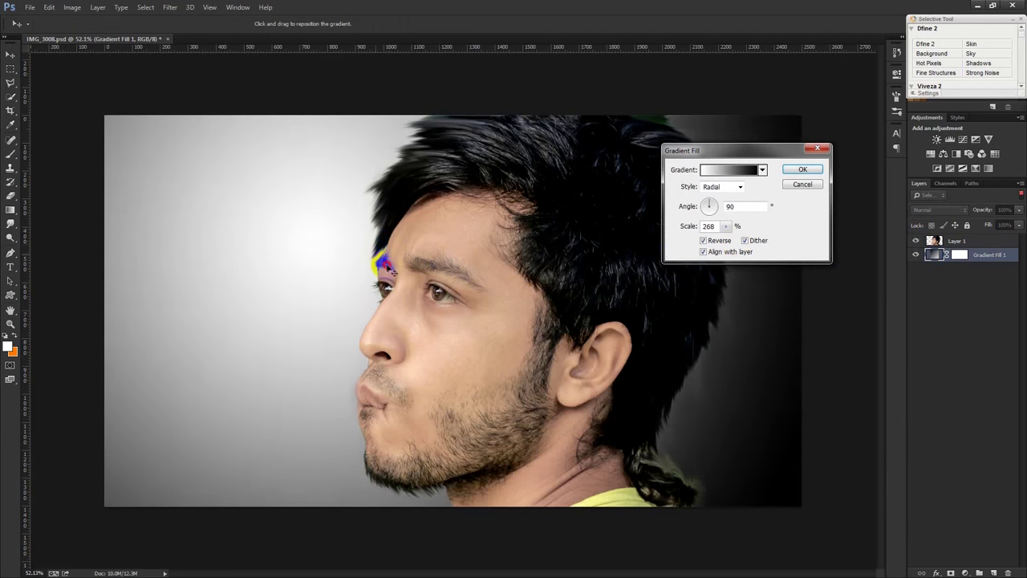
{"action": "left_click", "coordinate": [714, 204]}
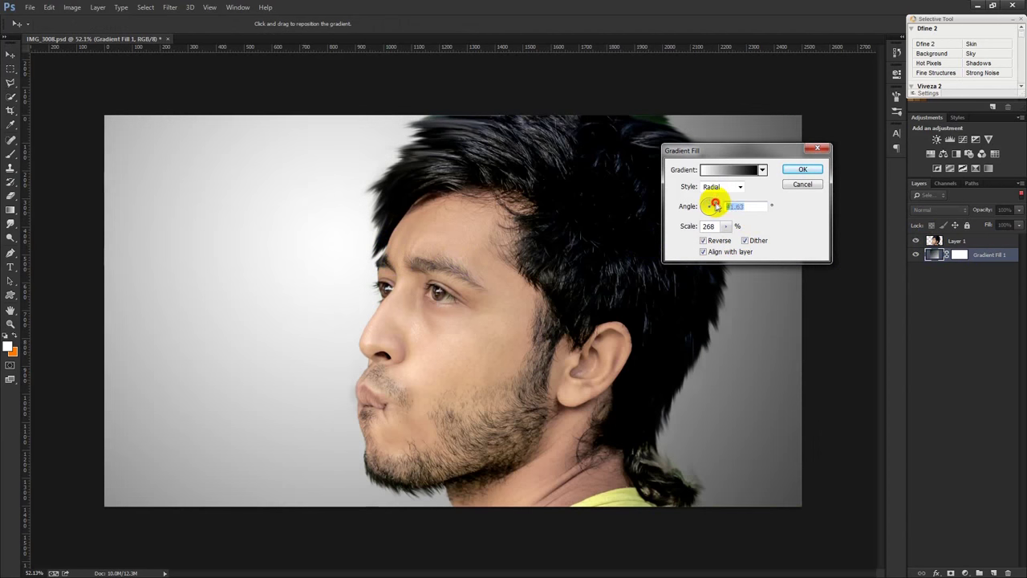
{"action": "left_click_drag", "start_coordinate": [715, 205], "coordinate": [720, 207]}
{"action": "left_click", "coordinate": [801, 168]}
{"action": "left_click", "coordinate": [976, 241]}
{"action": "left_click", "coordinate": [71, 7]}
{"action": "mouse_move", "coordinate": [88, 35]}
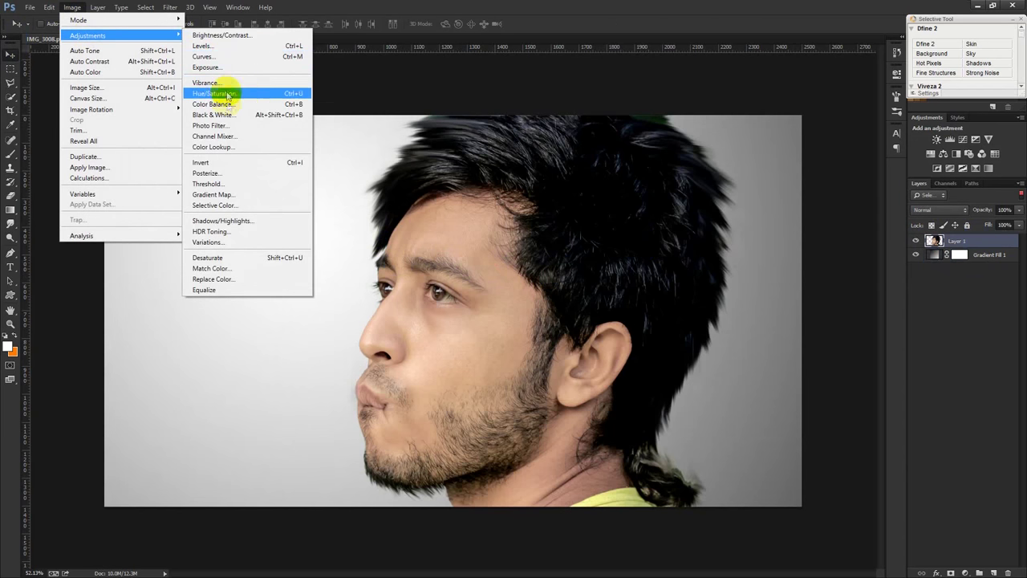
Convert the portrait to black and white with brightened reds.
{"action": "left_click", "coordinate": [231, 115]}
{"action": "left_click_drag", "start_coordinate": [482, 107], "coordinate": [731, 71]}
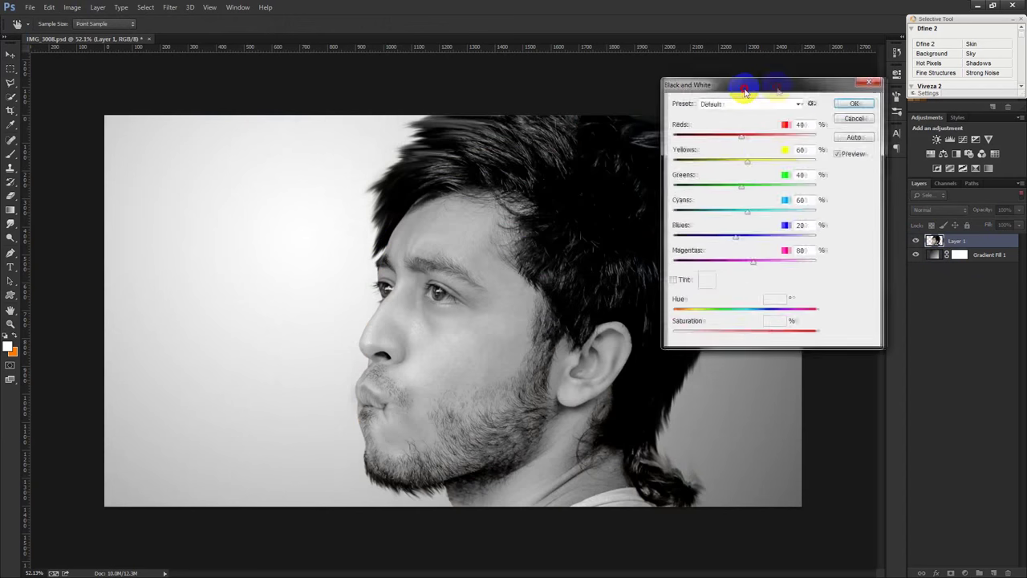
{"action": "mouse_move", "coordinate": [733, 119]}
{"action": "left_mouse_down"}
{"action": "mouse_move", "coordinate": [741, 116]}
{"action": "mouse_move", "coordinate": [715, 116]}
{"action": "mouse_move", "coordinate": [741, 120]}
{"action": "left_mouse_up"}
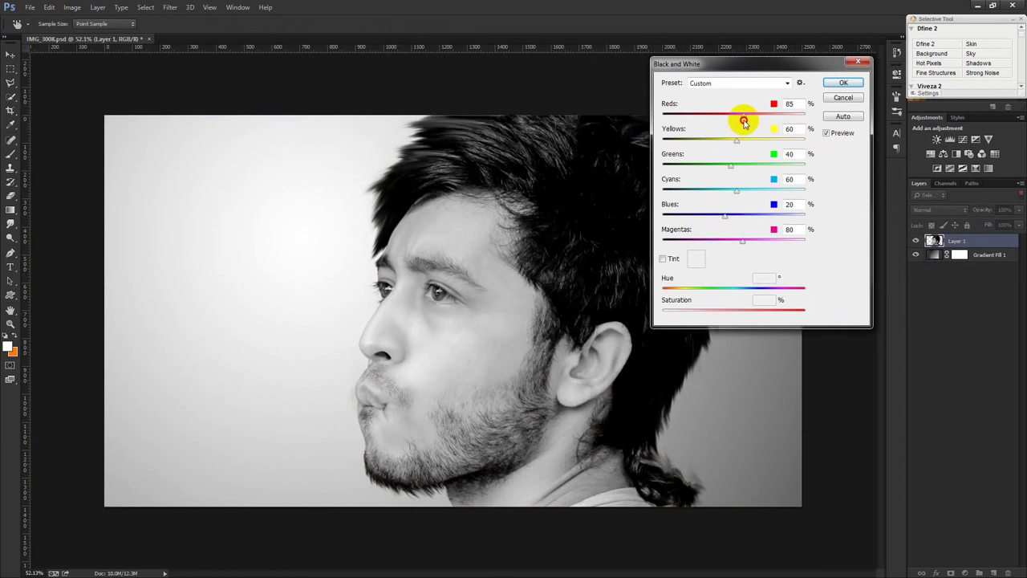
{"action": "left_click", "coordinate": [842, 83]}
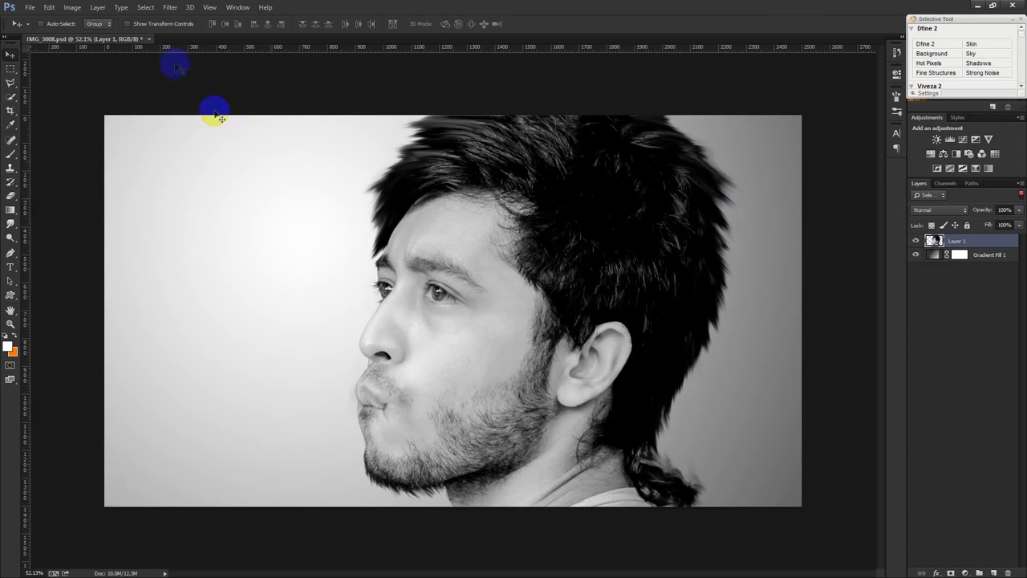
Apply Shadows/Highlights with Shadows Amount 35% and Highlights 0%.
{"action": "left_click", "coordinate": [167, 10]}
{"action": "mouse_move", "coordinate": [72, 7]}
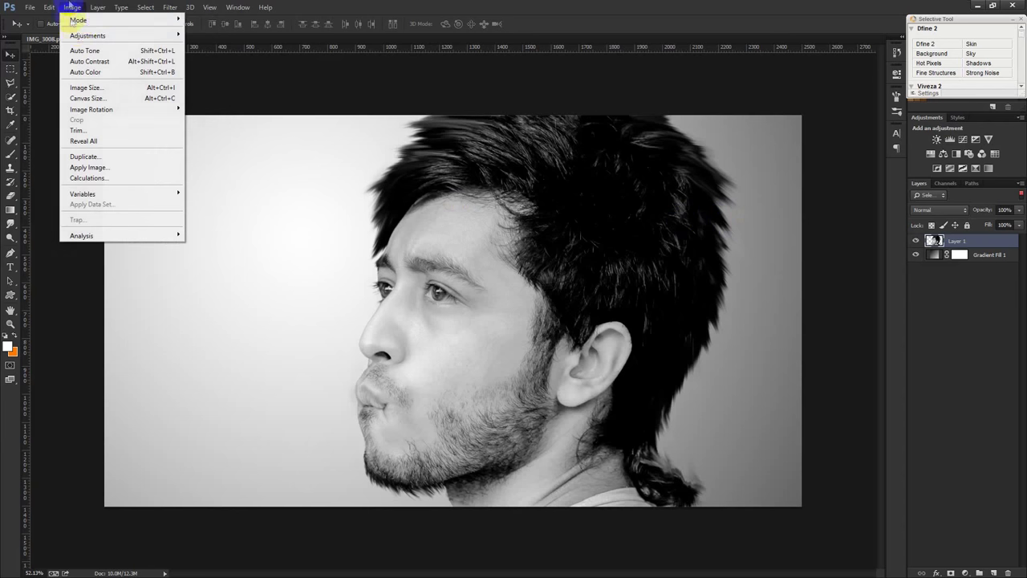
{"action": "left_click", "coordinate": [254, 220]}
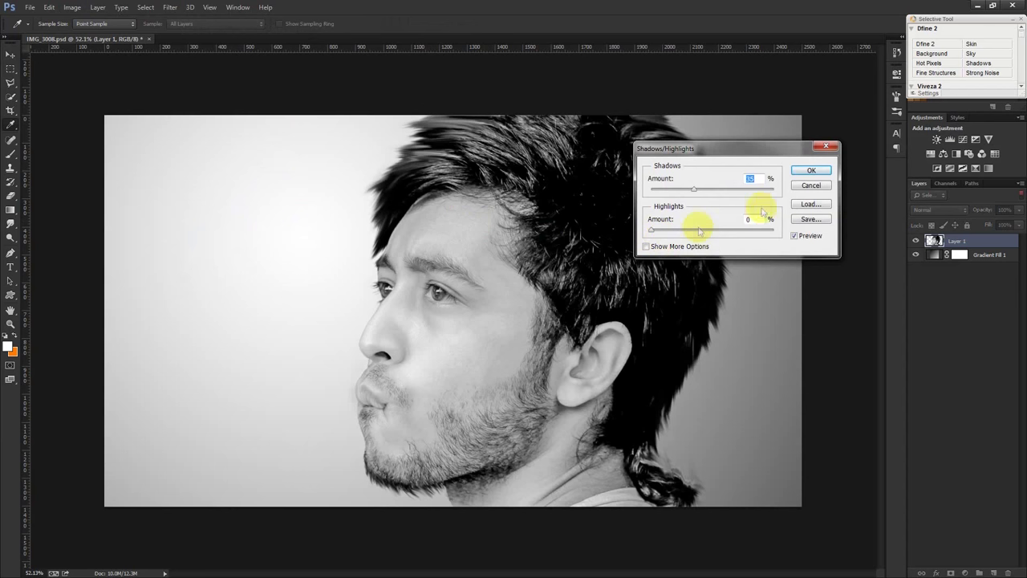
{"action": "left_click", "coordinate": [809, 170]}
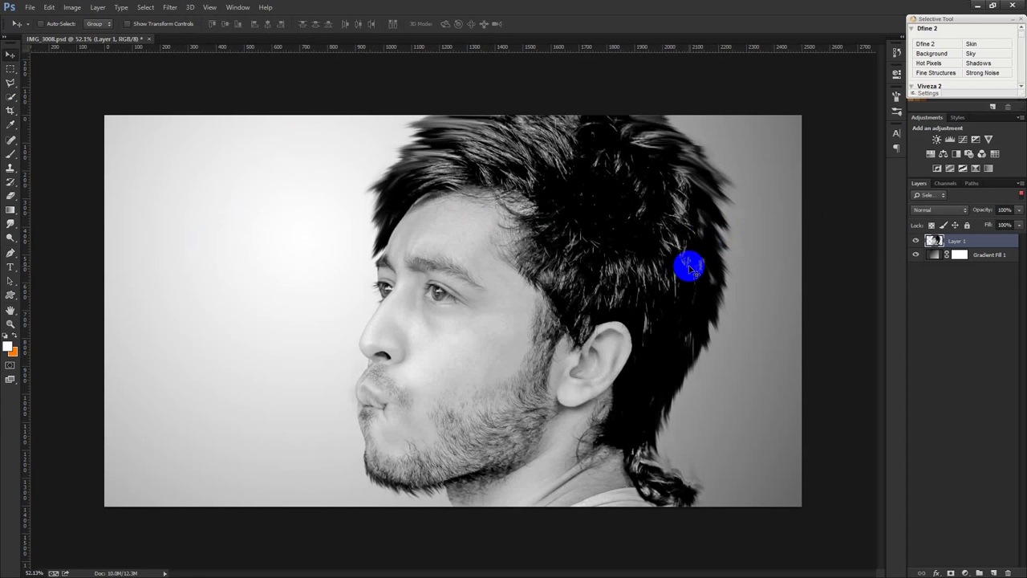
Duplicate Layer 1 into Layer 2, briefly opening and leaving Liquify on the copy.
{"action": "key", "text": "ctrl+j"}
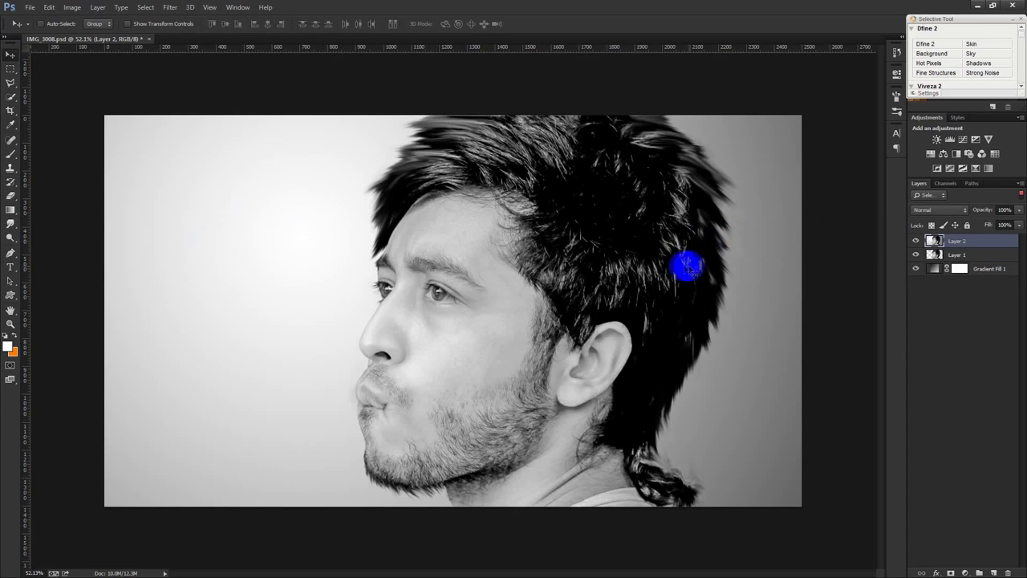
{"action": "left_click", "coordinate": [171, 7]}
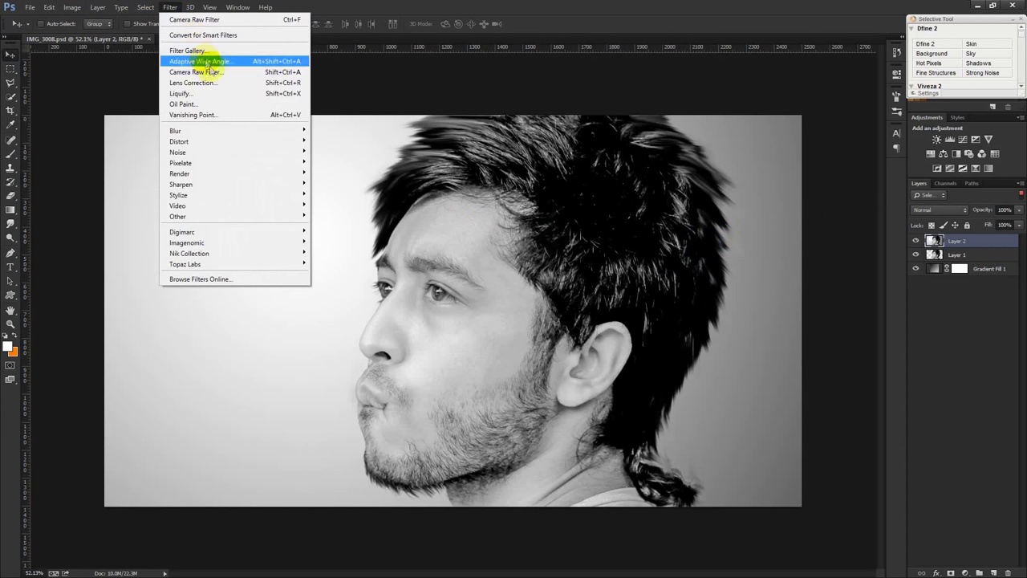
{"action": "left_click", "coordinate": [215, 83]}
{"action": "left_click", "coordinate": [257, 93]}
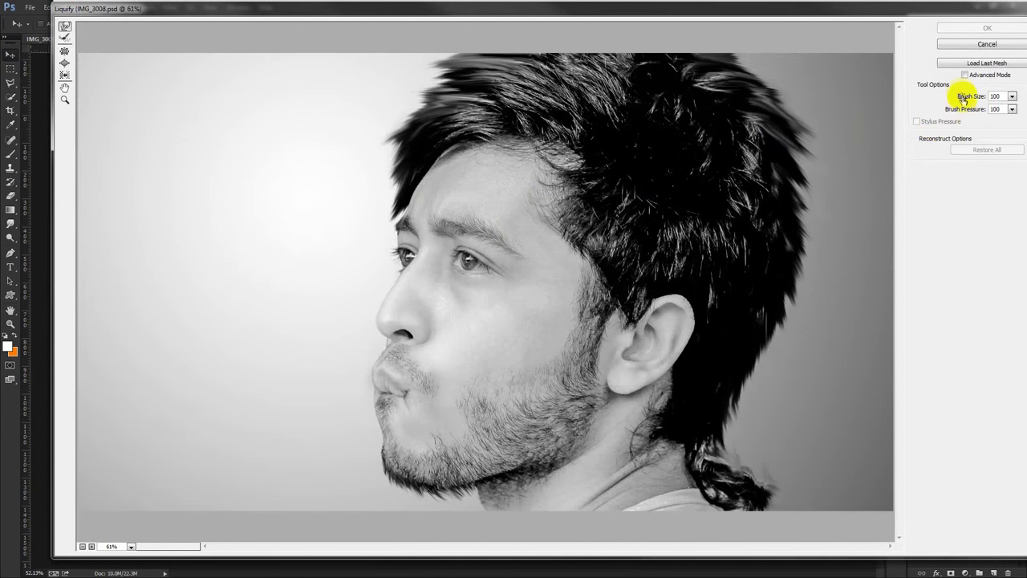
{"action": "left_click", "coordinate": [987, 27]}
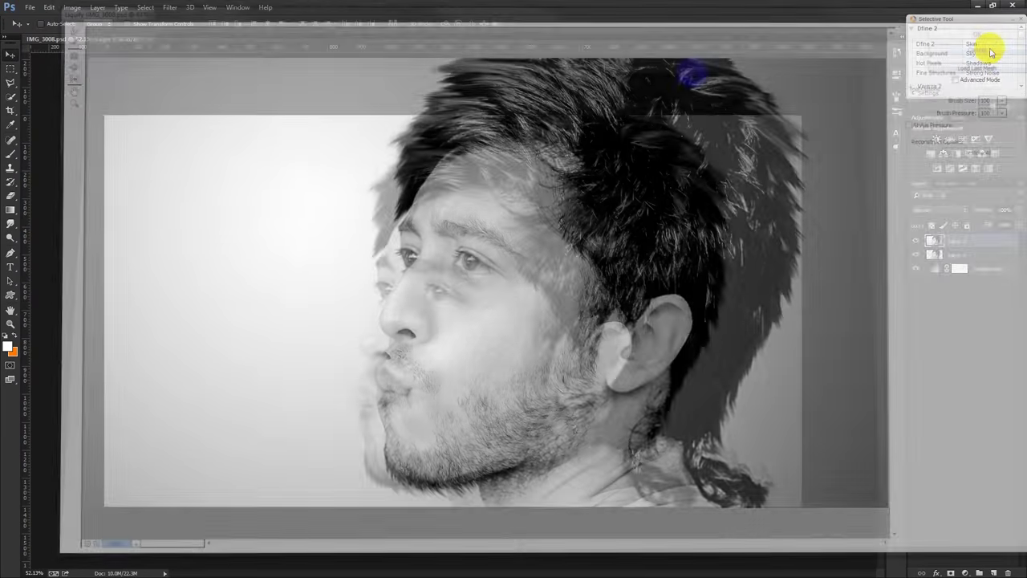
Apply the Oil Paint filter to Layer 2 with a moderate Cleanliness value.
{"action": "left_click", "coordinate": [170, 7]}
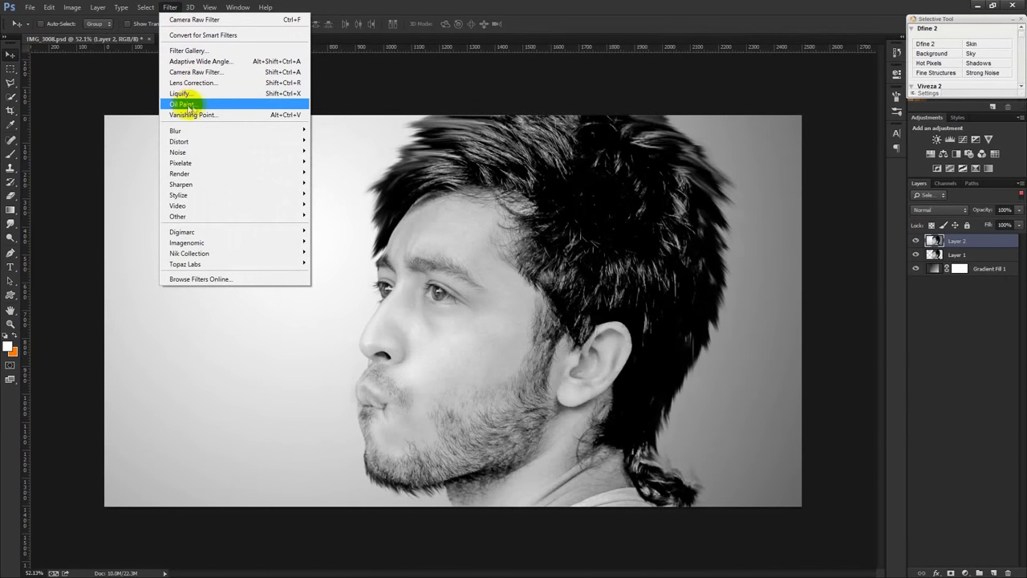
{"action": "left_click", "coordinate": [191, 104]}
{"action": "left_click", "coordinate": [587, 294]}
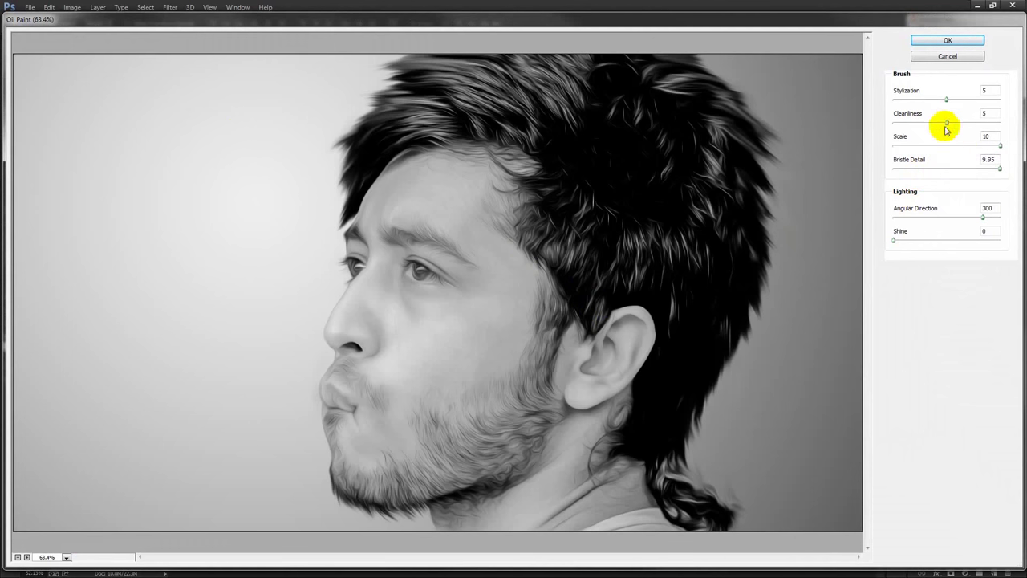
{"action": "mouse_move", "coordinate": [947, 122]}
{"action": "left_mouse_down"}
{"action": "mouse_move", "coordinate": [987, 123]}
{"action": "mouse_move", "coordinate": [958, 123]}
{"action": "left_mouse_up"}
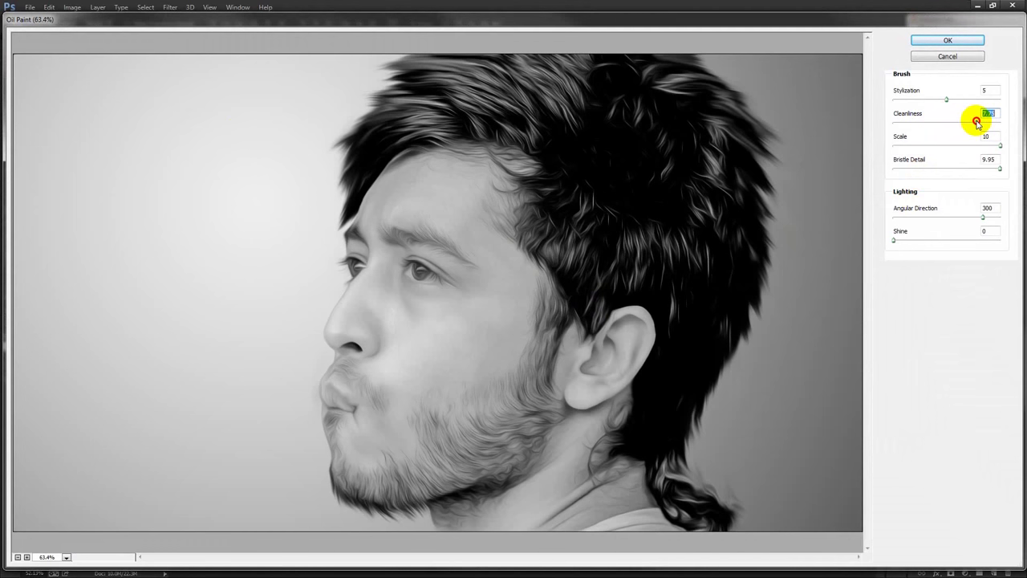
{"action": "left_click_drag", "start_coordinate": [976, 122], "coordinate": [950, 125]}
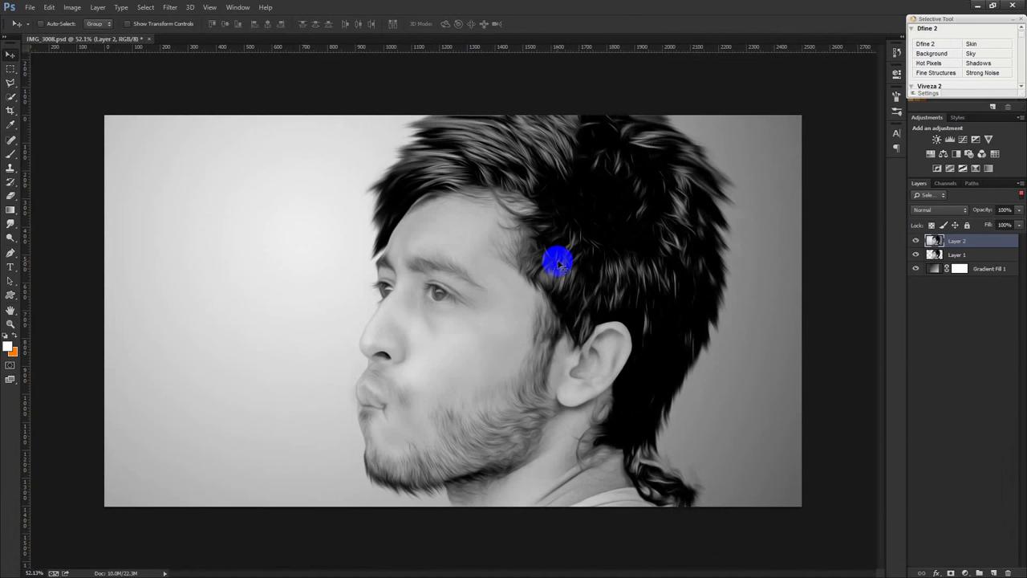
In Viveza 2, raise structure, set brightness 19%, contrast 16%, saturation −32%, and apply.
{"action": "left_click", "coordinate": [915, 242]}
{"action": "left_click", "coordinate": [170, 7]}
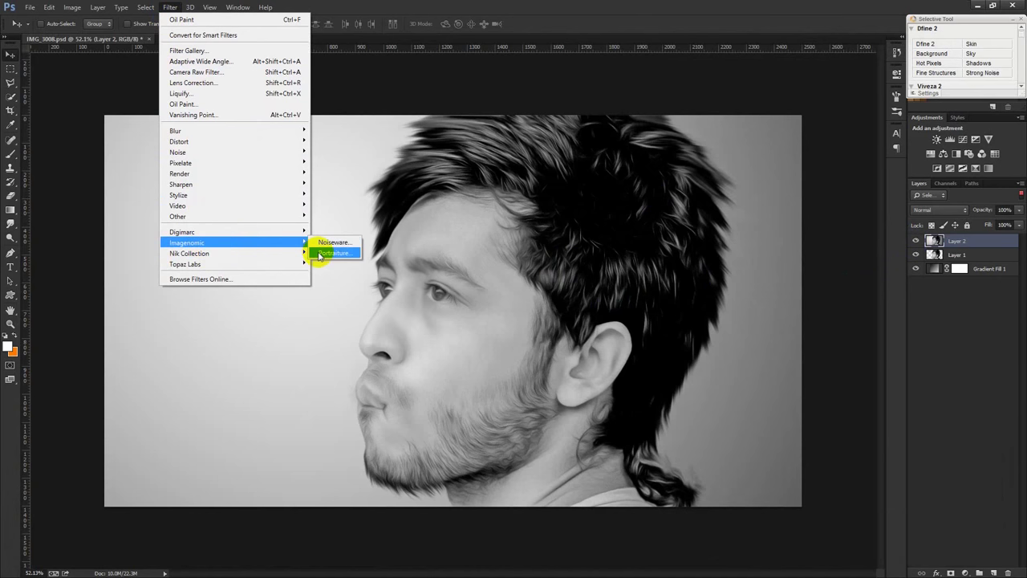
{"action": "mouse_move", "coordinate": [189, 253]}
{"action": "left_click", "coordinate": [353, 327]}
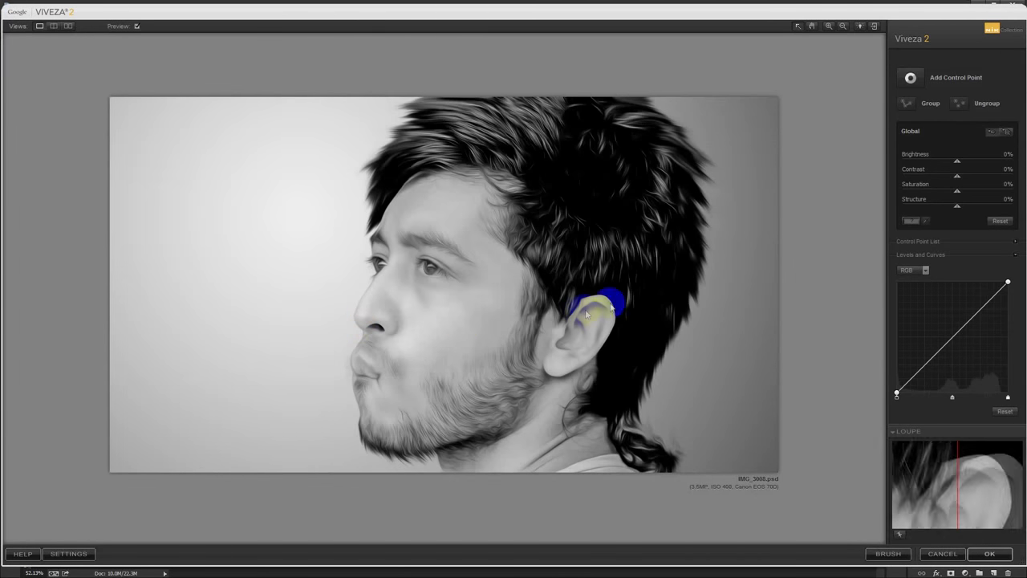
{"action": "left_click_drag", "start_coordinate": [981, 210], "coordinate": [1005, 210]}
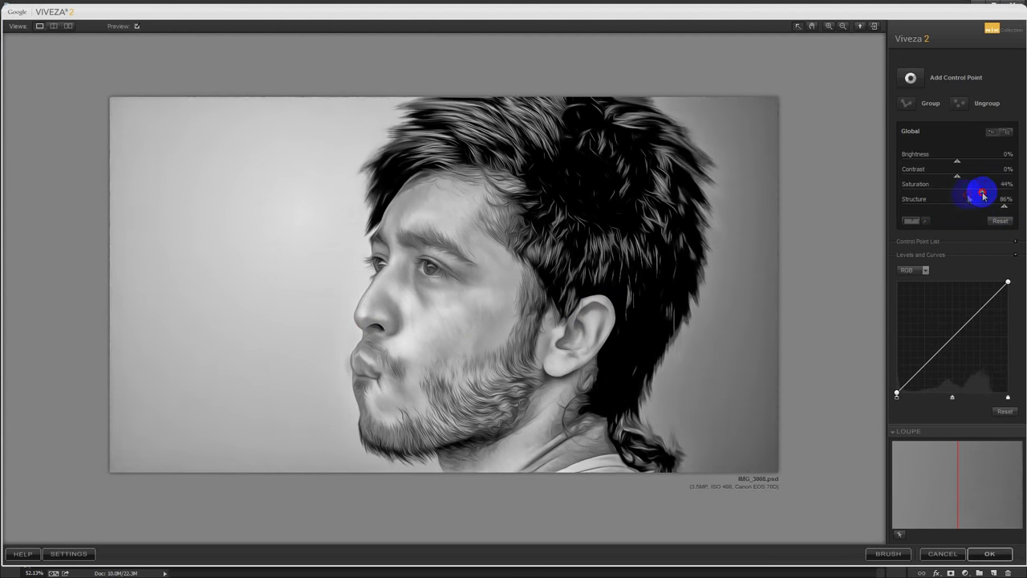
{"action": "left_click_drag", "start_coordinate": [982, 195], "coordinate": [931, 196]}
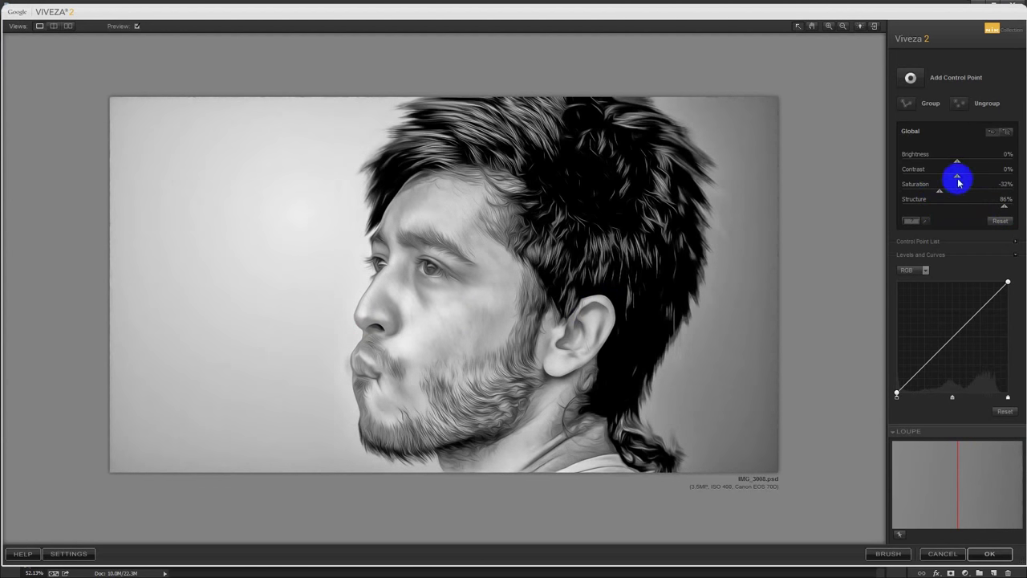
{"action": "mouse_move", "coordinate": [970, 180]}
{"action": "left_mouse_down"}
{"action": "mouse_move", "coordinate": [960, 176]}
{"action": "mouse_move", "coordinate": [968, 165]}
{"action": "left_mouse_up"}
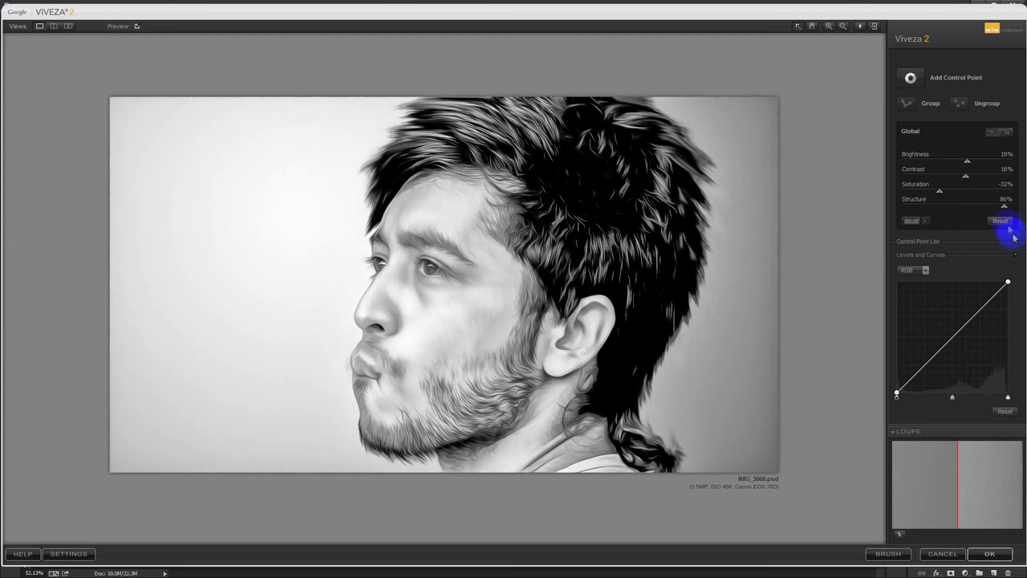
{"action": "left_click_drag", "start_coordinate": [1003, 211], "coordinate": [983, 212]}
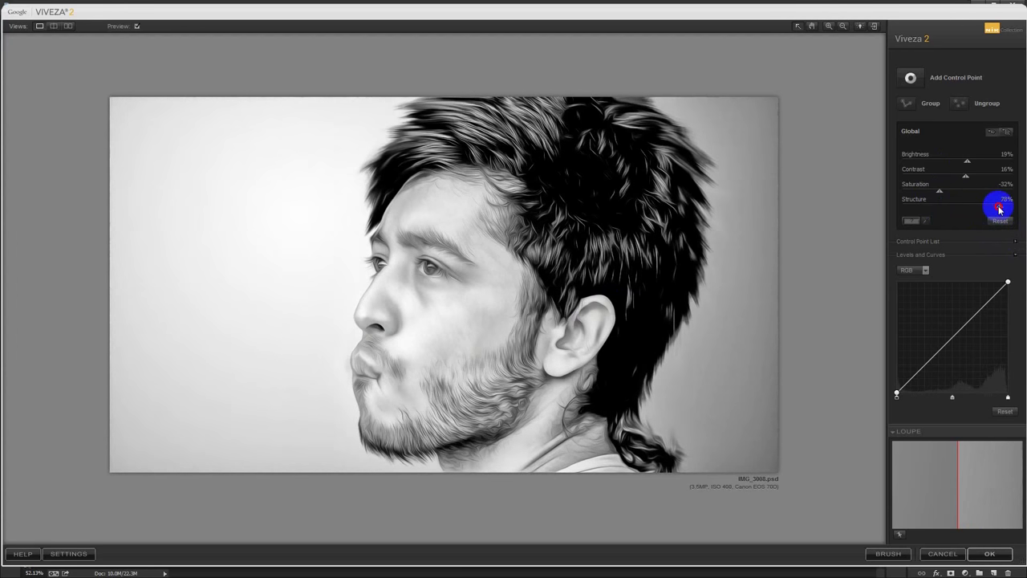
{"action": "left_click", "coordinate": [993, 553]}
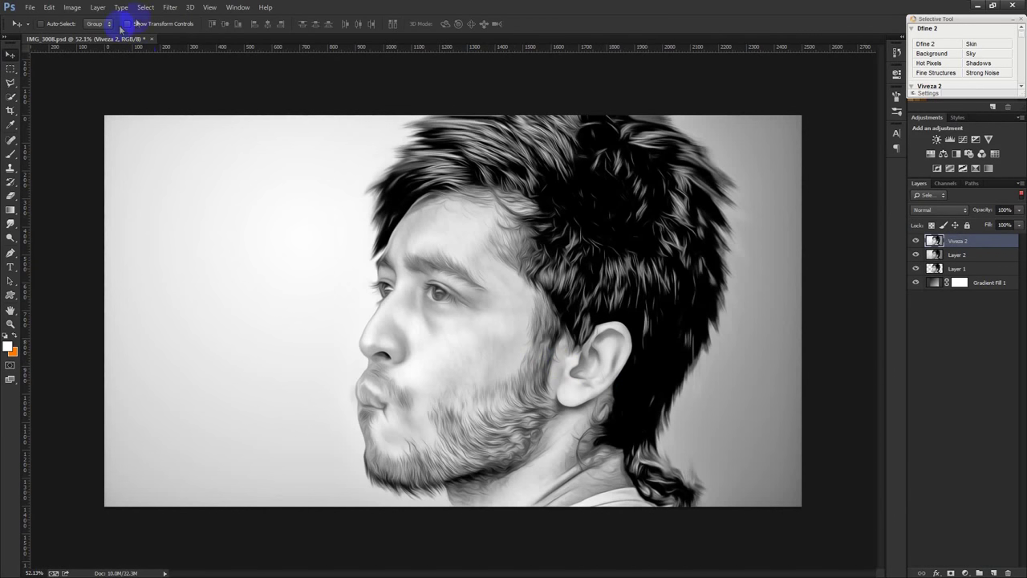
Launch Color Efex Pro 4 and preview filters from B/W Conversion through Colorize.
{"action": "left_click", "coordinate": [170, 7]}
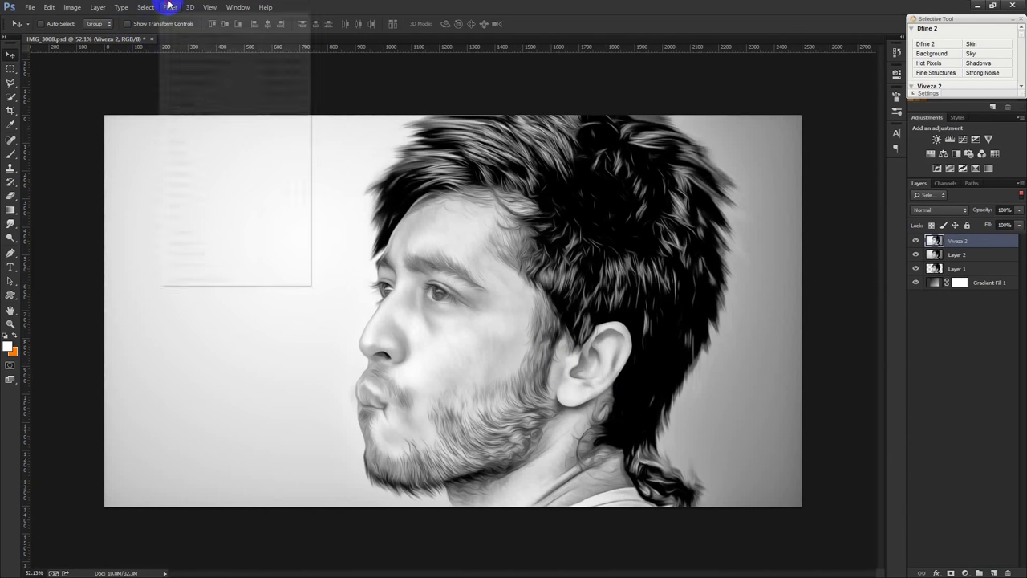
{"action": "mouse_move", "coordinate": [189, 252]}
{"action": "left_click", "coordinate": [349, 264]}
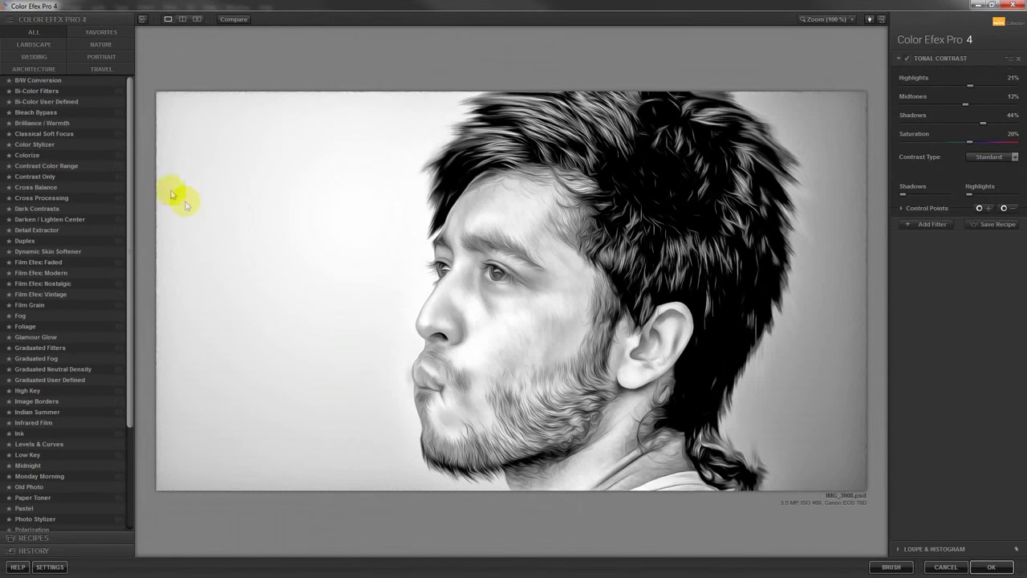
{"action": "left_click", "coordinate": [66, 80]}
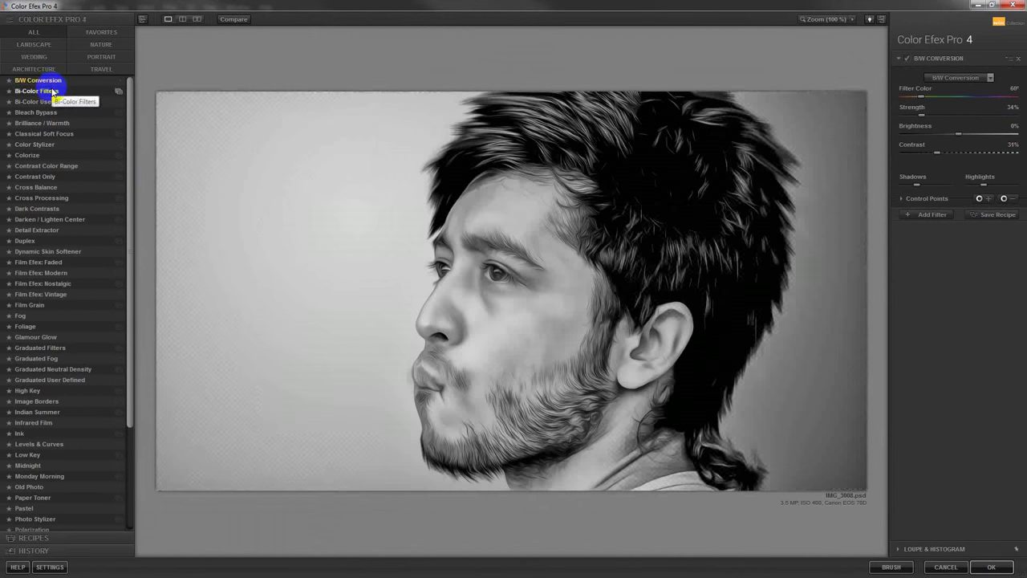
{"action": "left_click", "coordinate": [53, 91]}
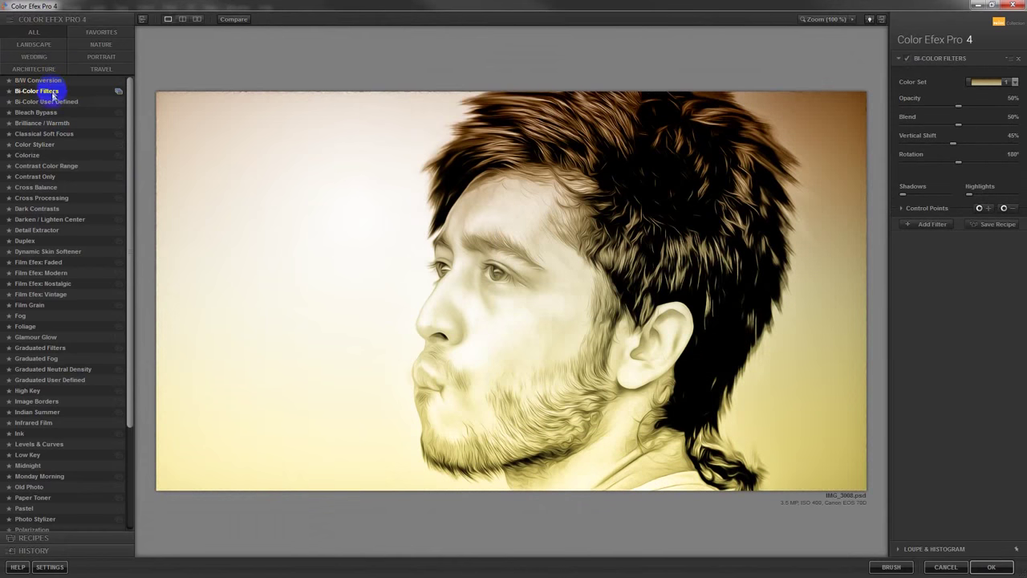
{"action": "left_click", "coordinate": [44, 102]}
{"action": "left_click", "coordinate": [48, 114]}
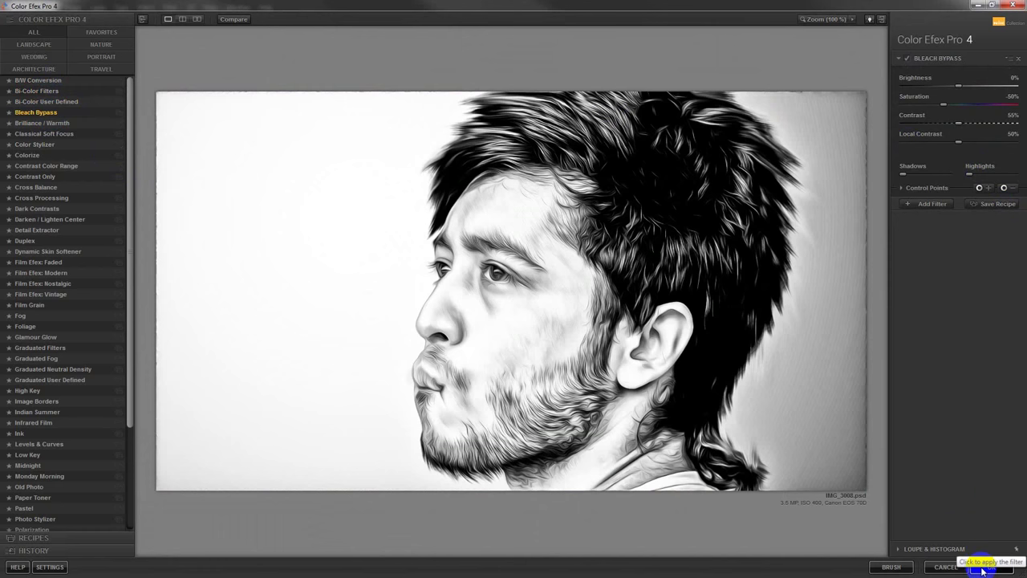
{"action": "left_click", "coordinate": [42, 124]}
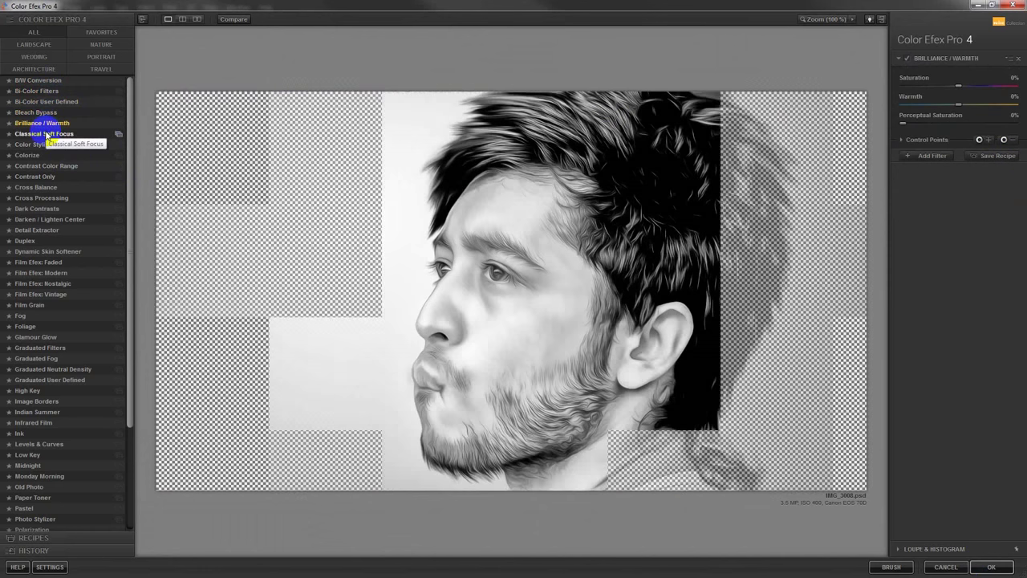
{"action": "left_click", "coordinate": [46, 135]}
{"action": "left_click", "coordinate": [47, 143]}
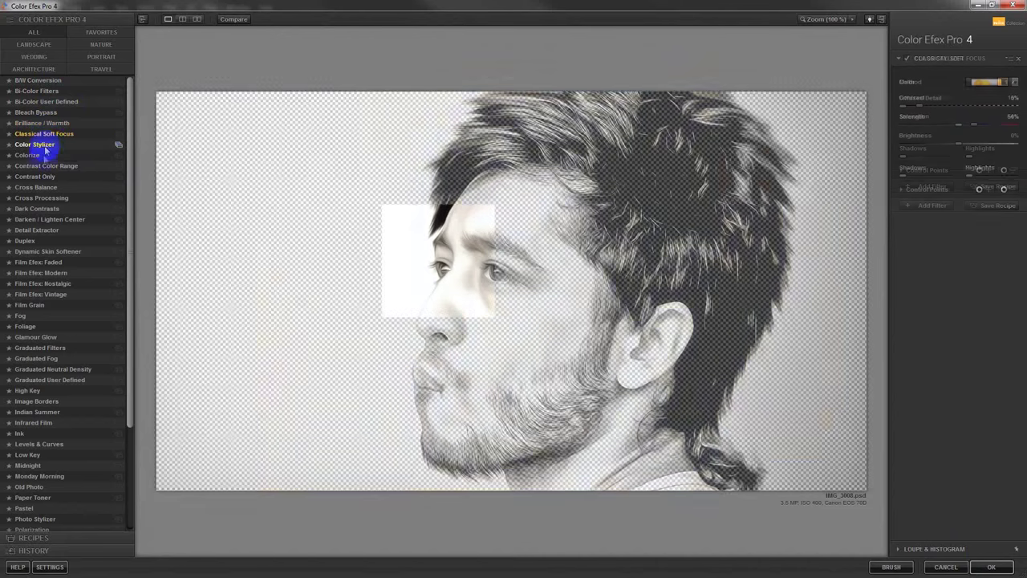
{"action": "left_click", "coordinate": [39, 159]}
Pick Contrast Only and apply it to the portrait at 50%.
{"action": "left_click", "coordinate": [38, 166]}
{"action": "left_click", "coordinate": [42, 176]}
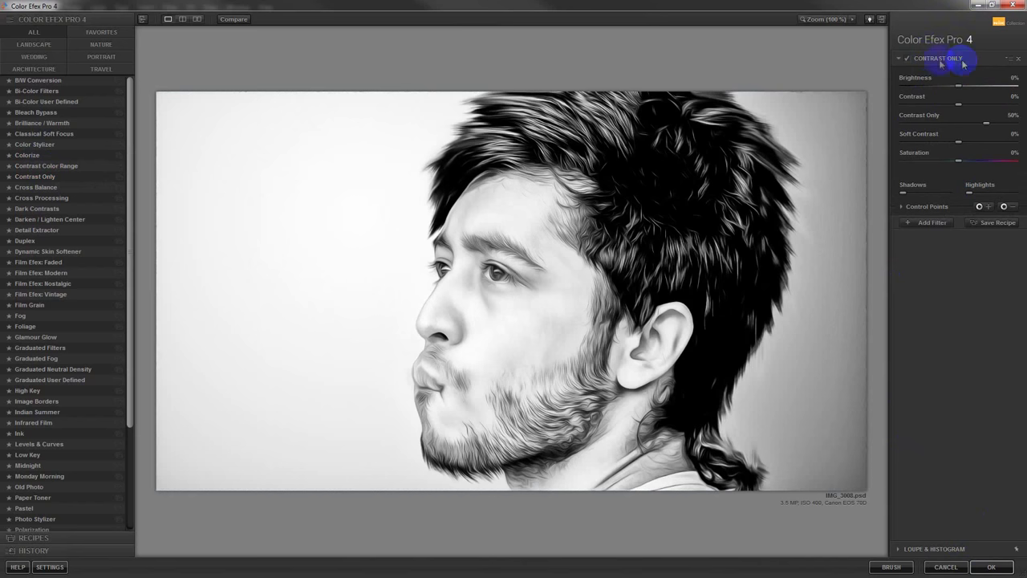
{"action": "left_click", "coordinate": [992, 566]}
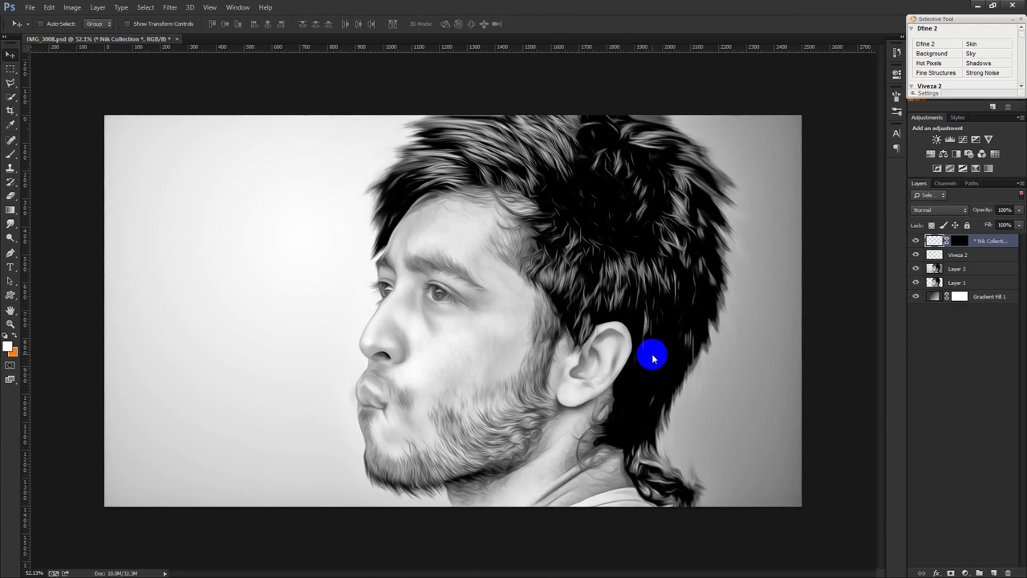
Apply Selective Color Blacks +10 to the Contrast Only layer and add empty Layer 3 above.
{"action": "left_click", "coordinate": [72, 7]}
{"action": "mouse_move", "coordinate": [88, 35]}
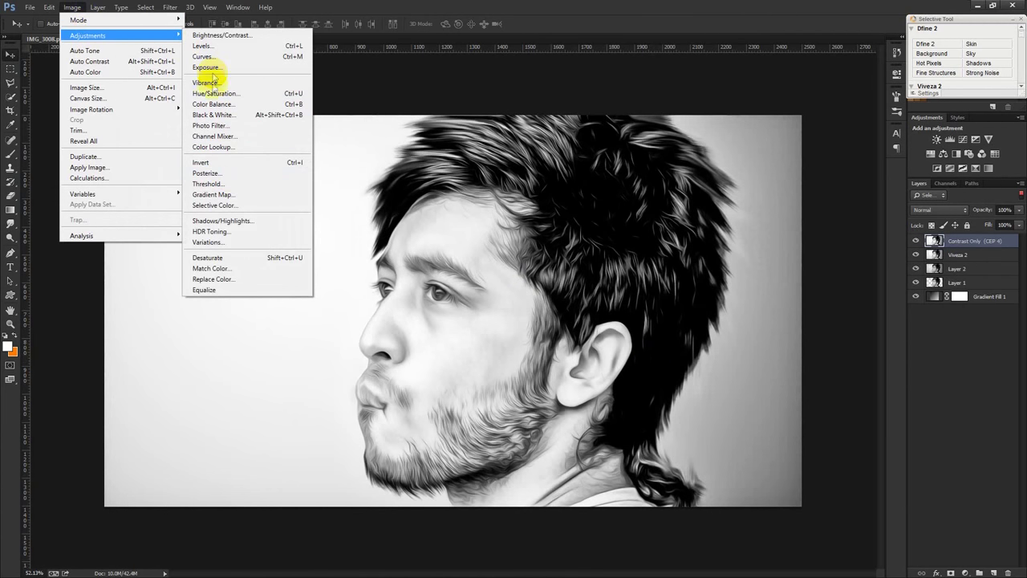
{"action": "left_click", "coordinate": [214, 205]}
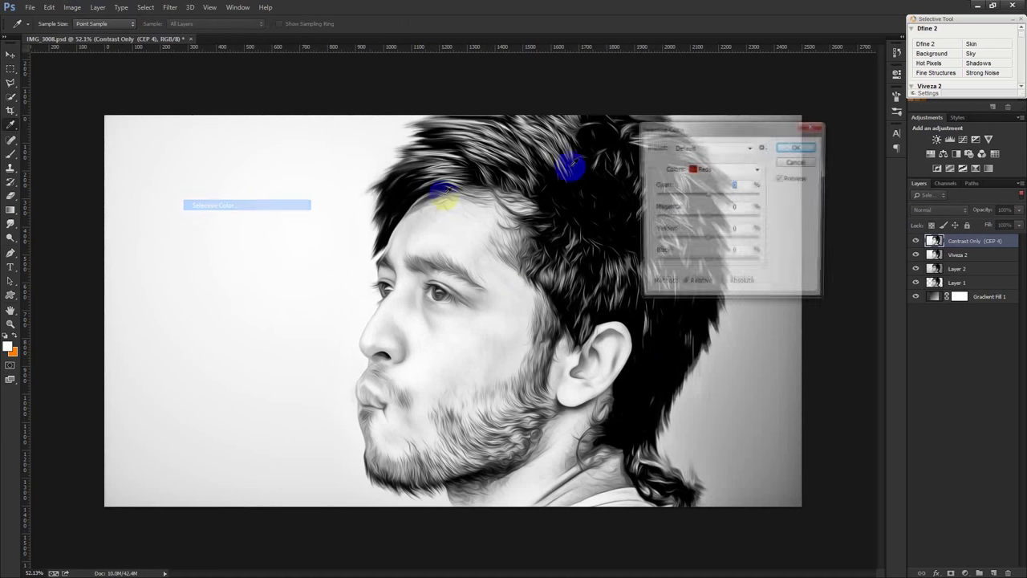
{"action": "left_click", "coordinate": [704, 168]}
{"action": "left_click", "coordinate": [706, 270]}
{"action": "left_click_drag", "start_coordinate": [709, 262], "coordinate": [712, 263]}
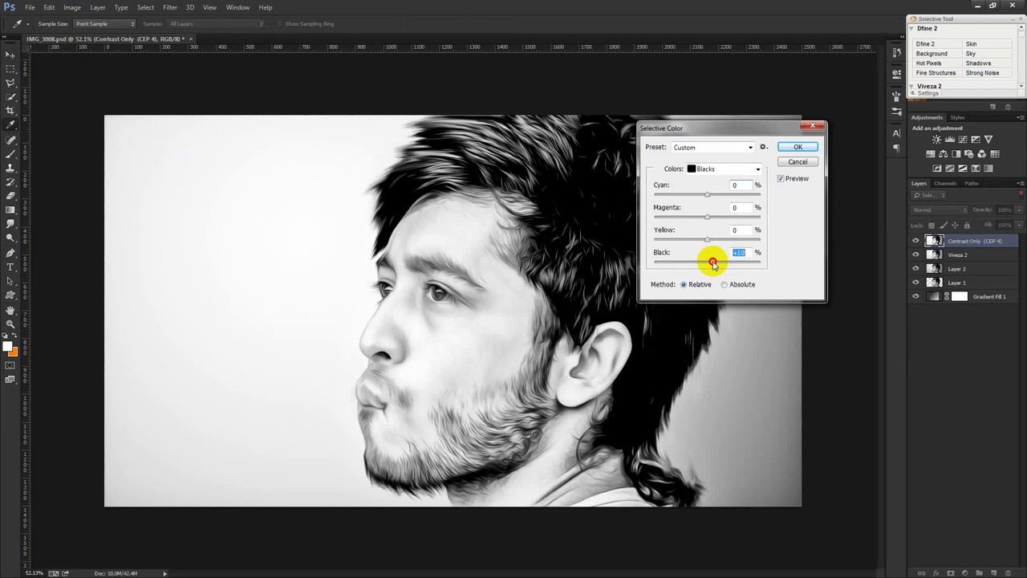
{"action": "left_click", "coordinate": [798, 147]}
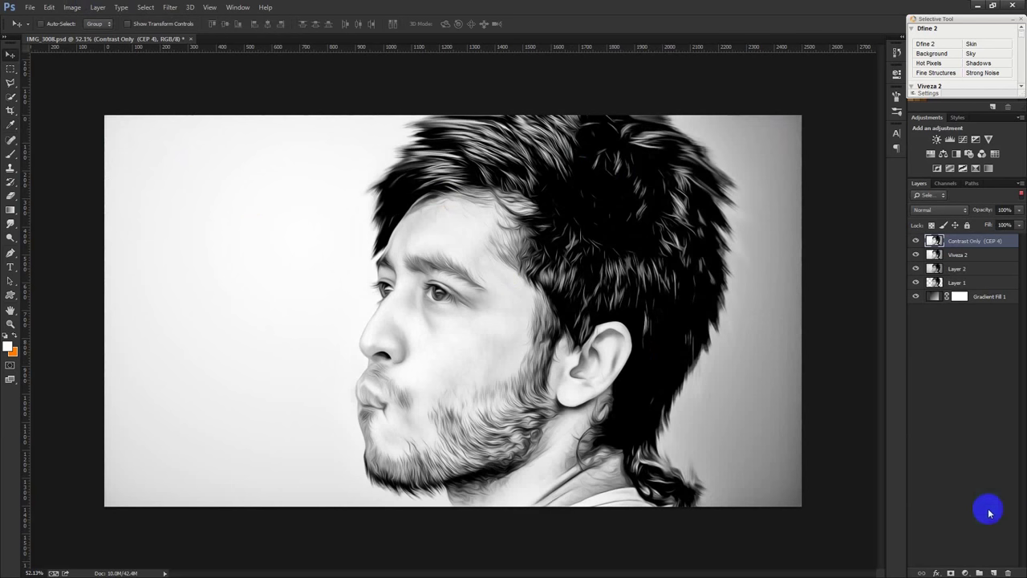
{"action": "left_click", "coordinate": [993, 572]}
Paint black over the right-side background on Layer 3 with a 700 px brush.
{"action": "left_click", "coordinate": [11, 125]}
{"action": "left_click", "coordinate": [691, 325]}
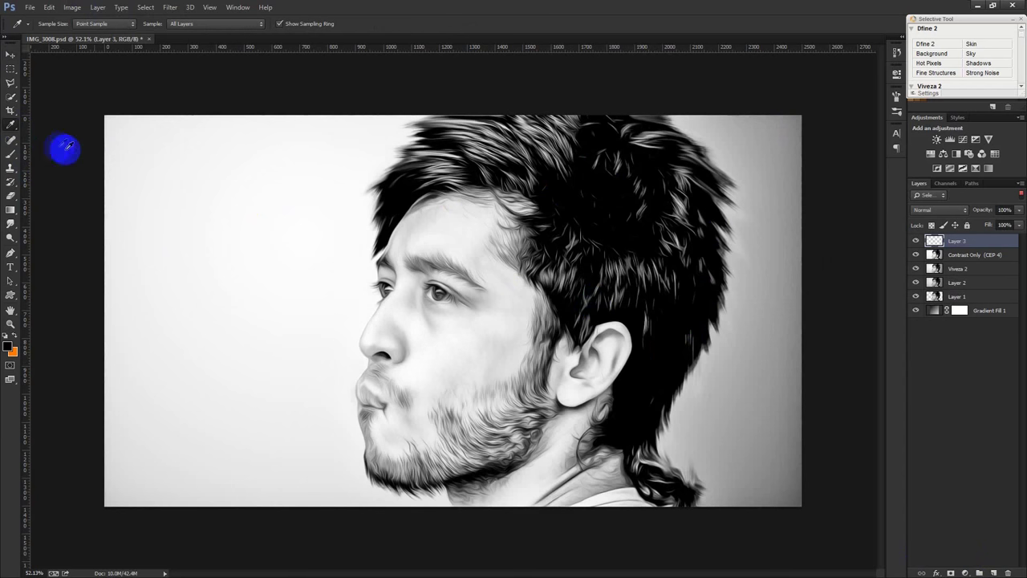
{"action": "left_click", "coordinate": [12, 153]}
{"action": "key", "text": "bracketright"}
{"action": "key", "text": "bracketright"}
{"action": "key", "text": "bracketright"}
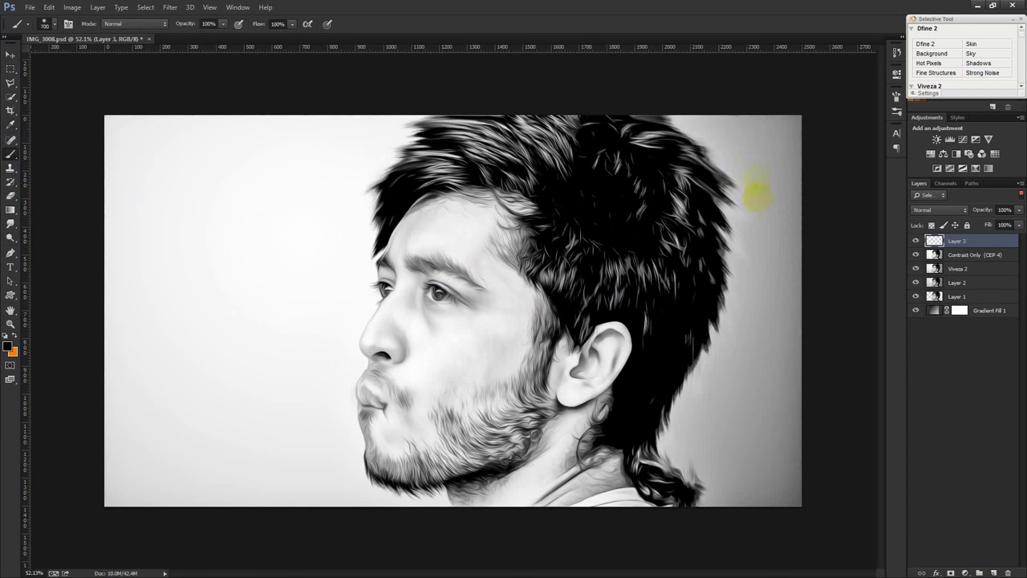
{"action": "mouse_move", "coordinate": [743, 127]}
{"action": "left_mouse_down"}
{"action": "mouse_move", "coordinate": [801, 209]}
{"action": "mouse_move", "coordinate": [763, 391]}
{"action": "left_mouse_up"}
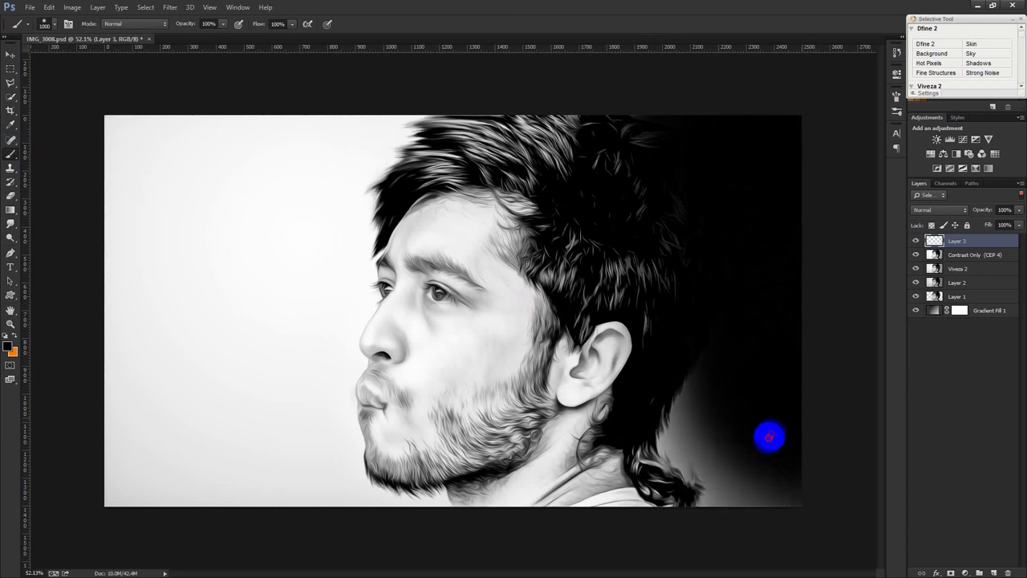
{"action": "mouse_move", "coordinate": [763, 391]}
{"action": "left_mouse_down"}
{"action": "mouse_move", "coordinate": [780, 387]}
{"action": "mouse_move", "coordinate": [600, 42]}
{"action": "mouse_move", "coordinate": [779, 177]}
{"action": "mouse_move", "coordinate": [723, 418]}
{"action": "mouse_move", "coordinate": [706, 430]}
{"action": "mouse_move", "coordinate": [730, 452]}
{"action": "mouse_move", "coordinate": [706, 543]}
{"action": "mouse_move", "coordinate": [601, 573]}
{"action": "mouse_move", "coordinate": [747, 486]}
{"action": "mouse_move", "coordinate": [763, 426]}
{"action": "mouse_move", "coordinate": [634, 568]}
{"action": "mouse_move", "coordinate": [771, 371]}
{"action": "mouse_move", "coordinate": [692, 483]}
{"action": "mouse_move", "coordinate": [523, 545]}
{"action": "mouse_move", "coordinate": [741, 447]}
{"action": "mouse_move", "coordinate": [634, 543]}
{"action": "left_mouse_up"}
{"action": "mouse_move", "coordinate": [558, 463]}
{"action": "left_mouse_down"}
{"action": "mouse_move", "coordinate": [617, 154]}
{"action": "mouse_move", "coordinate": [550, 29]}
{"action": "mouse_move", "coordinate": [661, 146]}
{"action": "mouse_move", "coordinate": [698, 215]}
{"action": "left_mouse_up"}
{"action": "left_click_drag", "start_coordinate": [783, 295], "coordinate": [825, 280]}
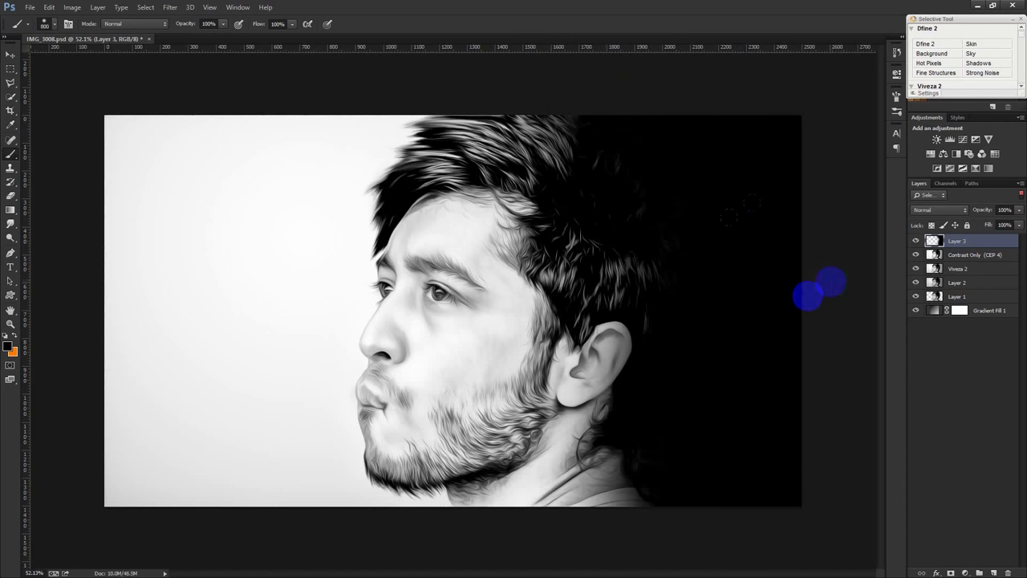
Compare Layer 3 by toggling it and lowering opacity to 46%, then delete it.
{"action": "left_click", "coordinate": [9, 56]}
{"action": "left_click_drag", "start_coordinate": [78, 92], "coordinate": [567, 330]}
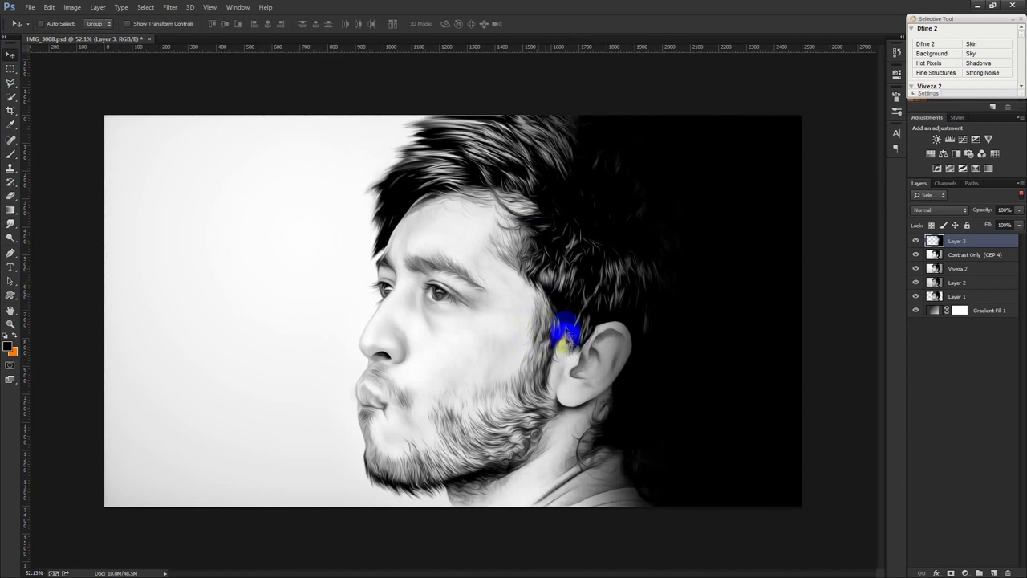
{"action": "mouse_move", "coordinate": [573, 325]}
{"action": "left_mouse_down"}
{"action": "mouse_move", "coordinate": [569, 305]}
{"action": "mouse_move", "coordinate": [938, 281]}
{"action": "left_mouse_up"}
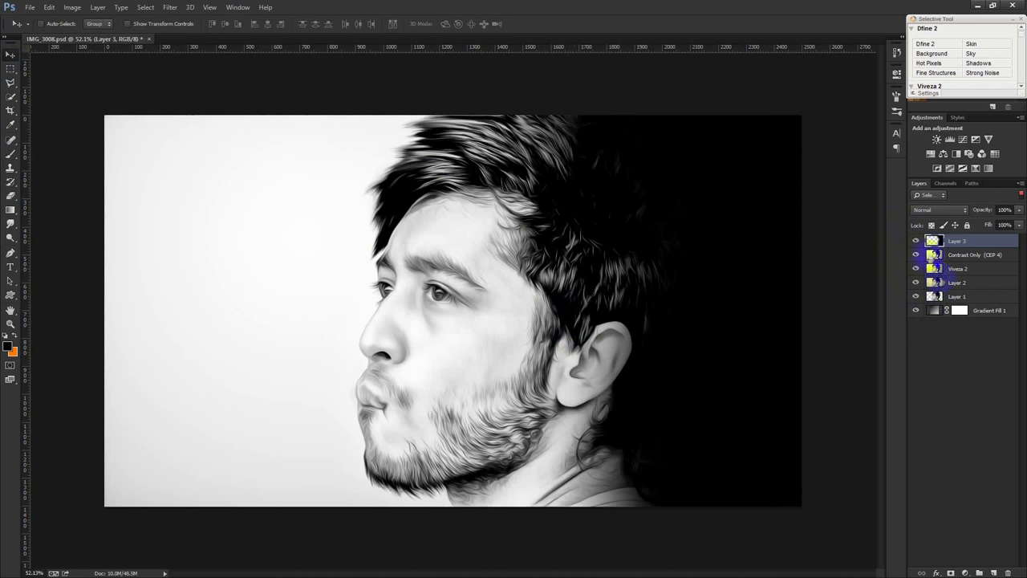
{"action": "left_click", "coordinate": [916, 240]}
{"action": "left_click", "coordinate": [917, 241]}
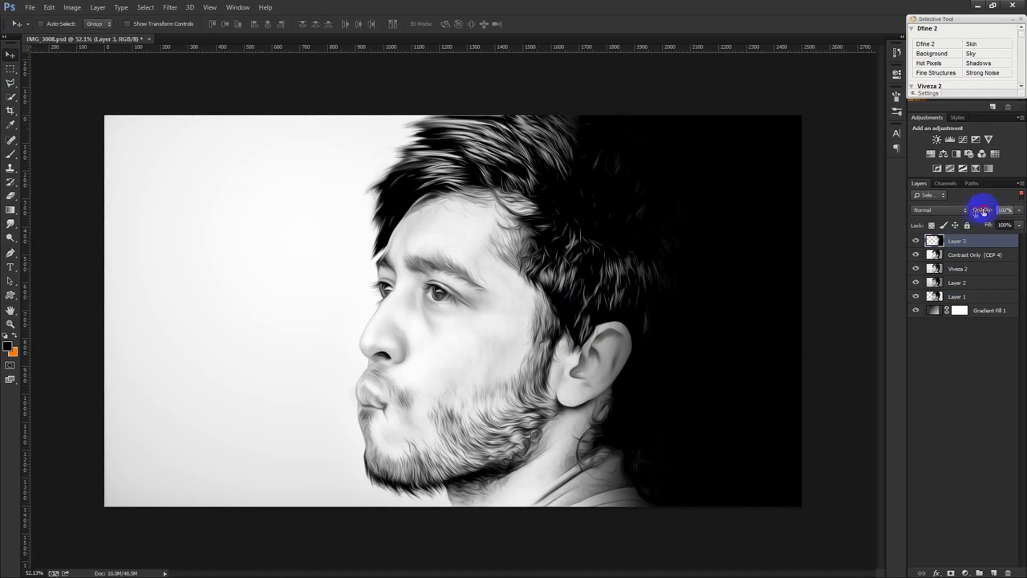
{"action": "left_click_drag", "start_coordinate": [982, 211], "coordinate": [957, 211]}
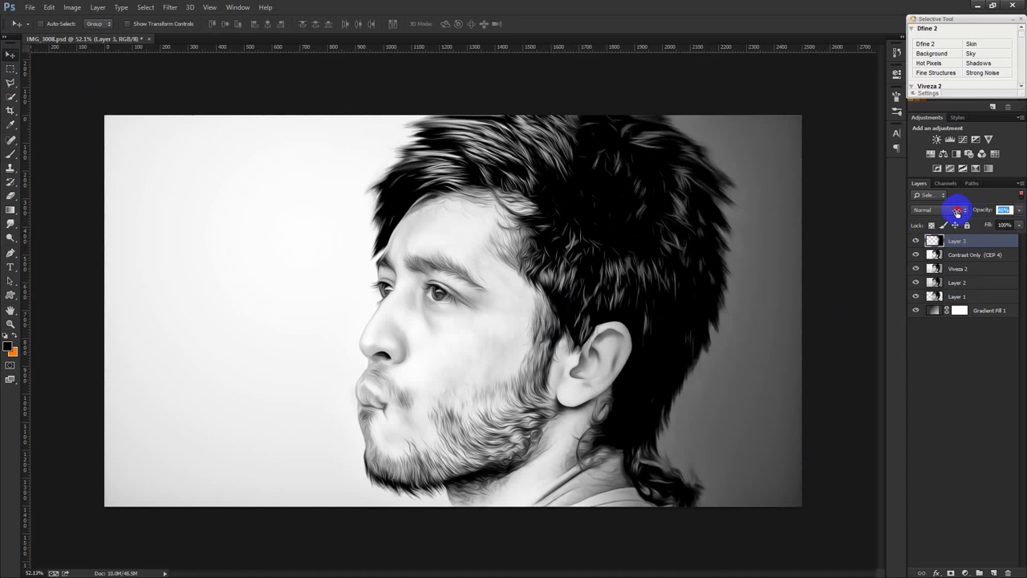
{"action": "left_click_drag", "start_coordinate": [969, 246], "coordinate": [812, 273]}
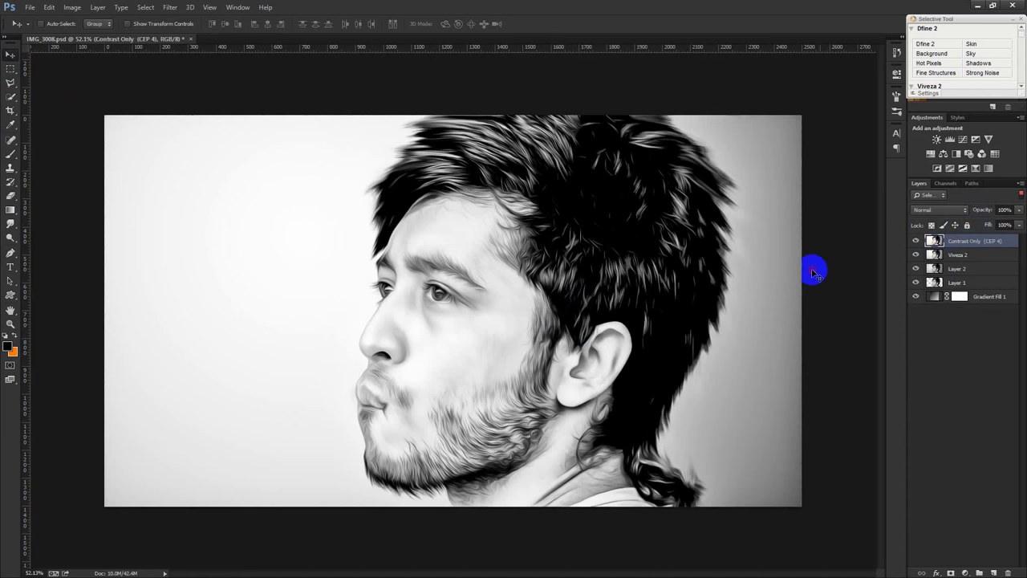
{"action": "left_click", "coordinate": [10, 267]}
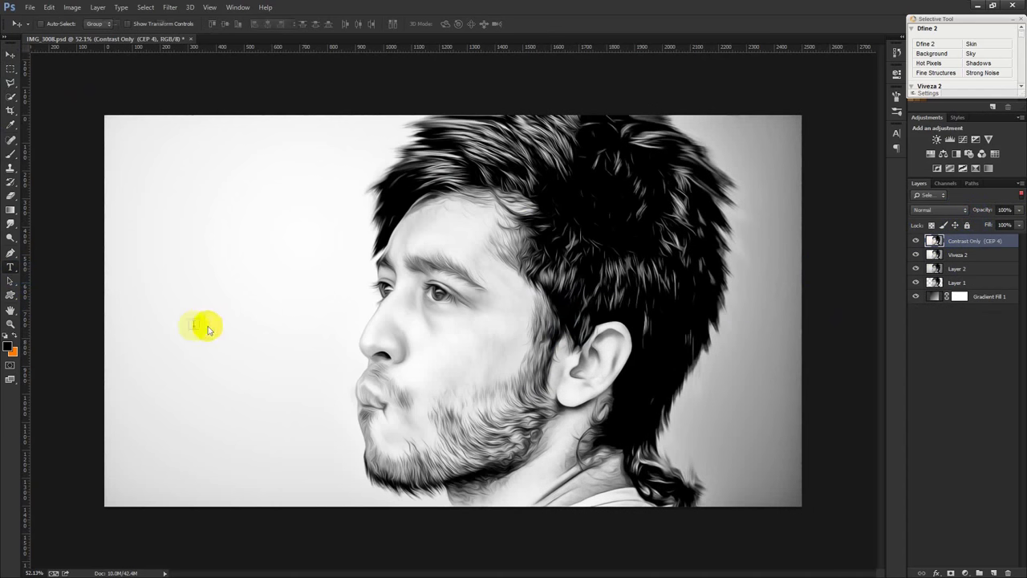
Type 'Looking' left of the face with −100 tracking at about 91 pt.
{"action": "left_click", "coordinate": [164, 323]}
{"action": "type", "text": "Looking"}
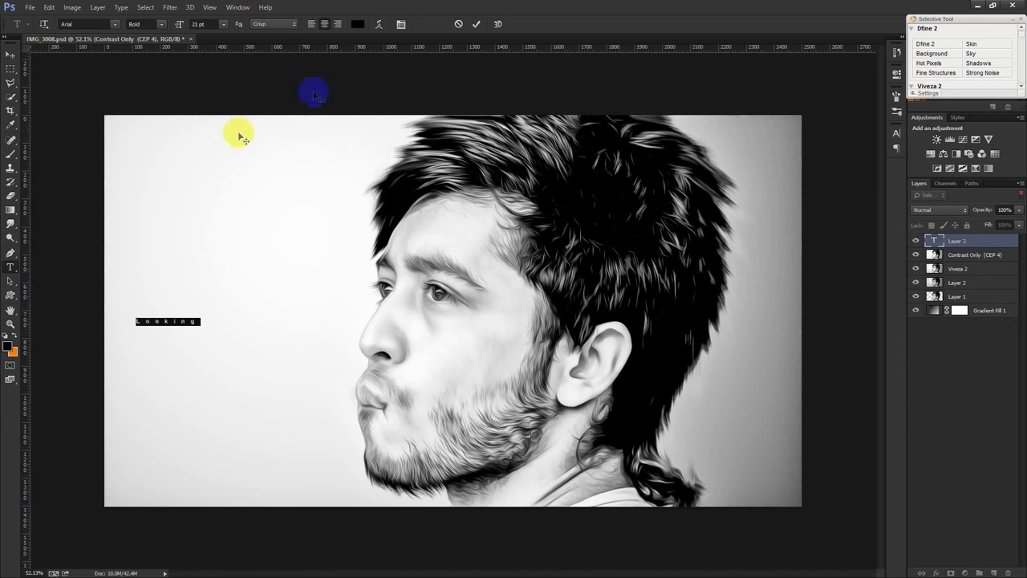
{"action": "left_click", "coordinate": [897, 134]}
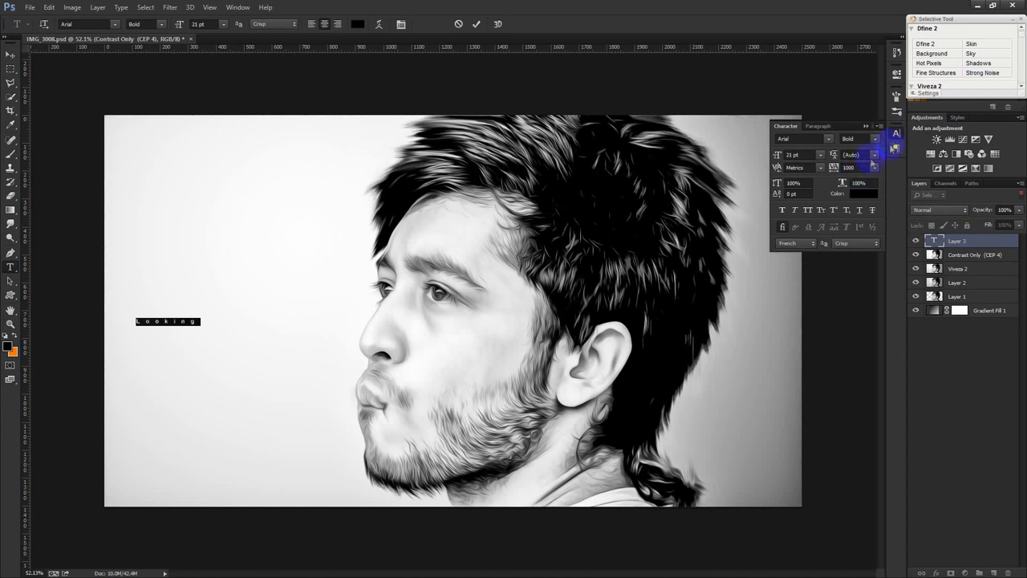
{"action": "left_click", "coordinate": [848, 168]}
{"action": "type", "text": "0"}
{"action": "key", "text": "Return"}
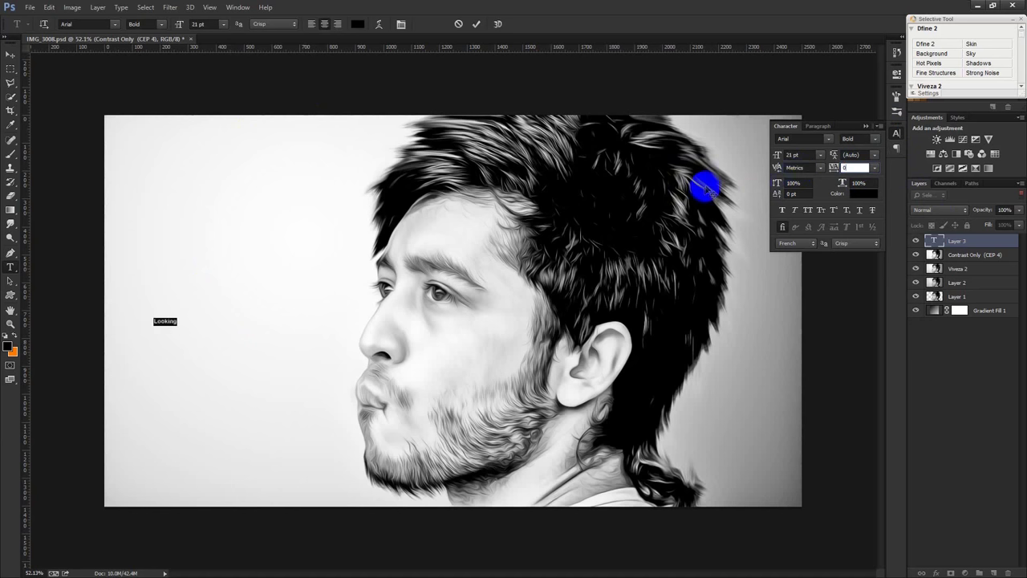
{"action": "left_click_drag", "start_coordinate": [779, 156], "coordinate": [815, 166]}
{"action": "left_click_drag", "start_coordinate": [527, 223], "coordinate": [566, 211]}
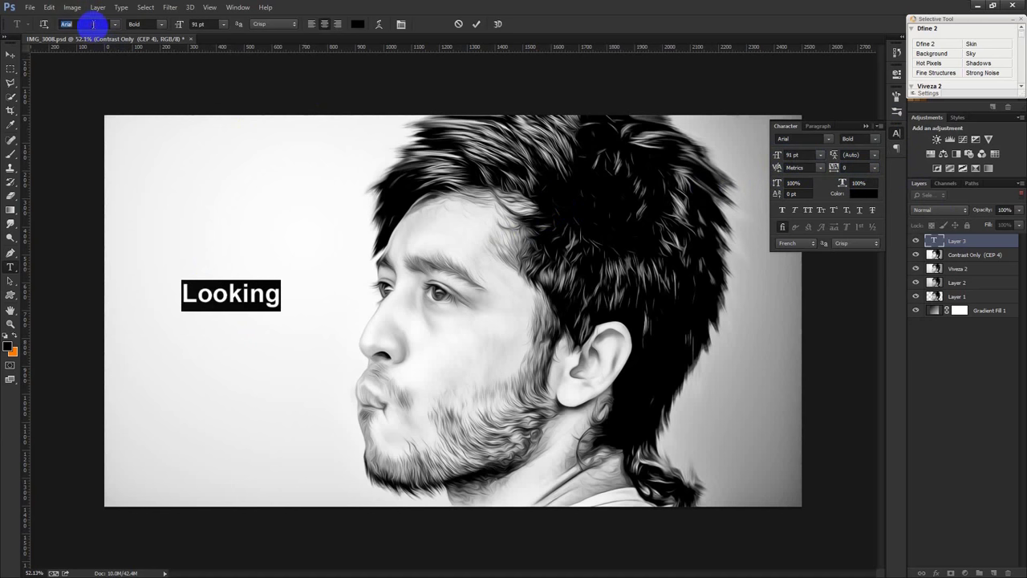
Set the font to Armata, complete 'Looking...', commit, and duplicate it just below.
{"action": "key", "text": "Down"}
{"action": "key", "text": "Down"}
{"action": "key", "text": "Down"}
{"action": "key", "text": "Down"}
{"action": "key", "text": "Down"}
{"action": "key", "text": "Down"}
{"action": "key", "text": "Down"}
{"action": "key", "text": "Down"}
{"action": "key", "text": "Down"}
{"action": "key", "text": "Down"}
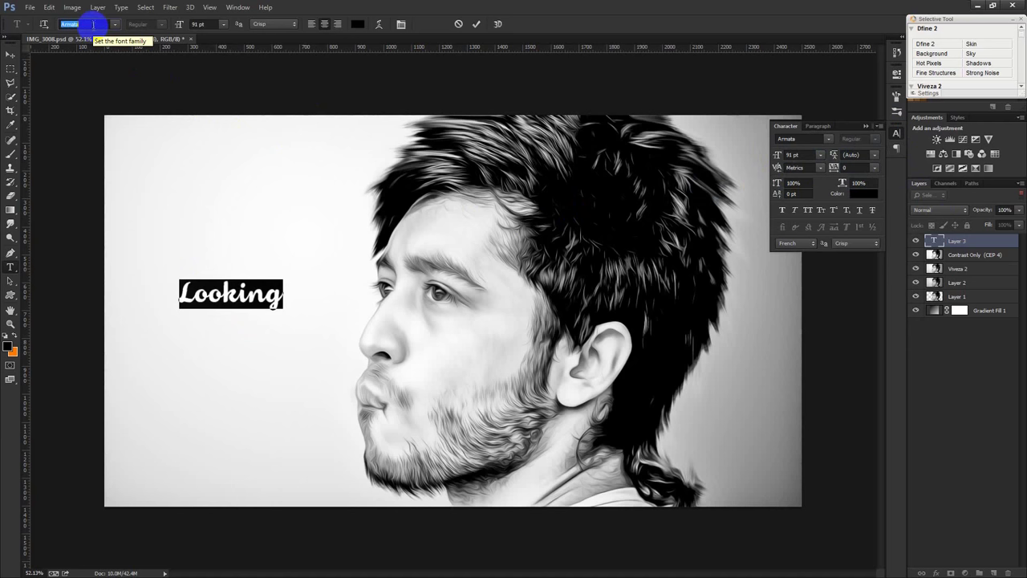
{"action": "key", "text": "Escape"}
{"action": "key", "text": "Down"}
{"action": "key", "text": "Down"}
{"action": "key", "text": "Down"}
{"action": "key", "text": "Down"}
{"action": "key", "text": "Down"}
{"action": "key", "text": "Down"}
{"action": "key", "text": "Down"}
{"action": "key", "text": "Down"}
{"action": "key", "text": "Down"}
{"action": "key", "text": "Down"}
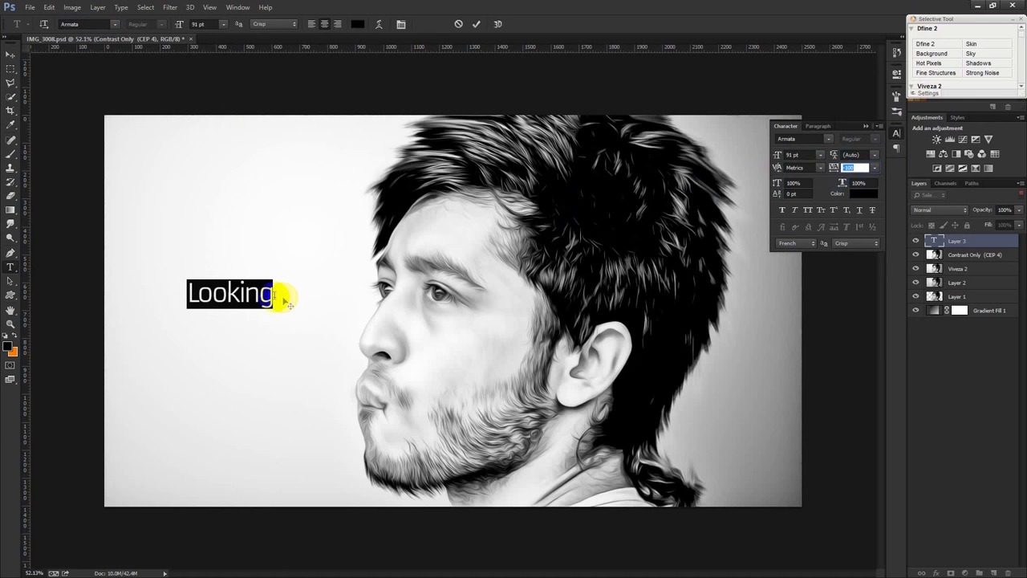
{"action": "left_click", "coordinate": [274, 294]}
{"action": "type", "text": "..."}
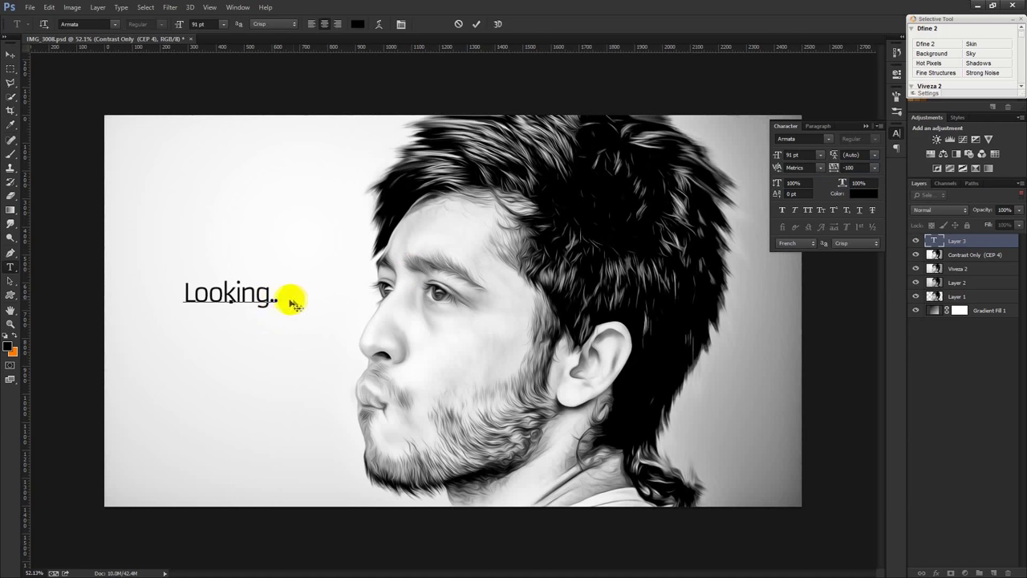
{"action": "left_click", "coordinate": [476, 24]}
{"action": "left_click", "coordinate": [10, 54]}
{"action": "left_click_drag", "start_coordinate": [275, 223], "coordinate": [275, 240]}
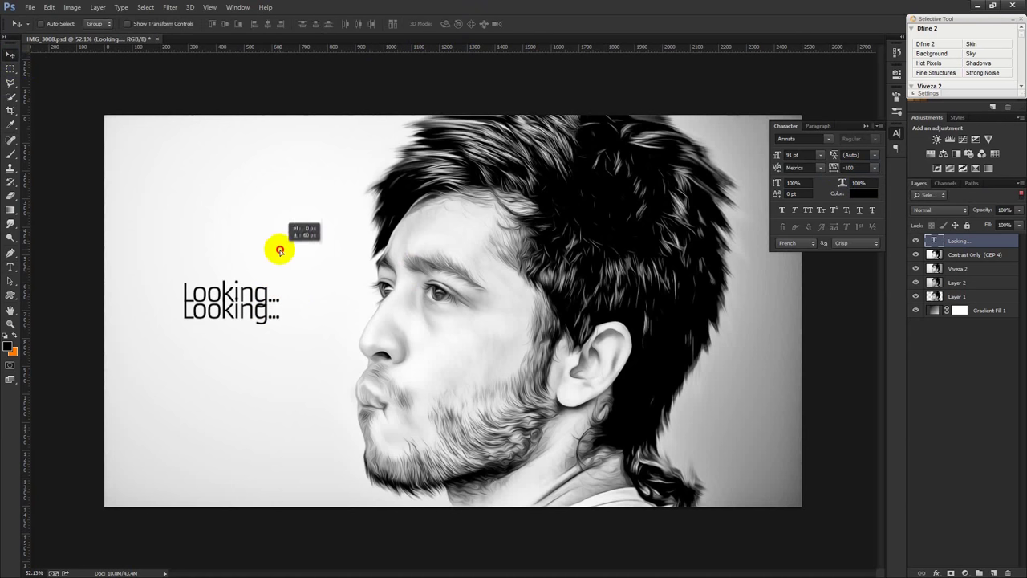
Retype the copied line as 'For Someone' and shrink it to 44 pt.
{"action": "double_click", "coordinate": [936, 240]}
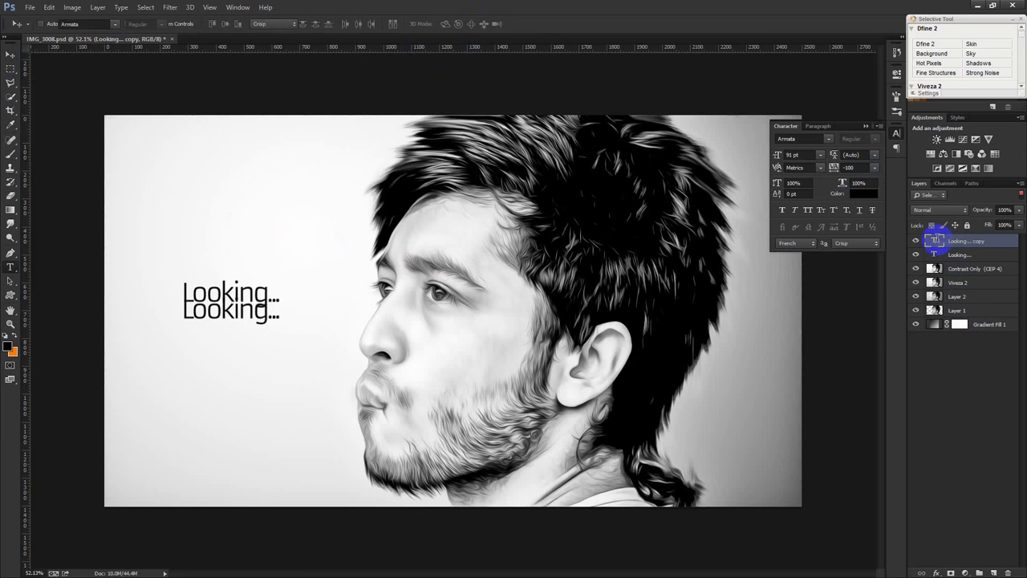
{"action": "type", "text": "For S"}
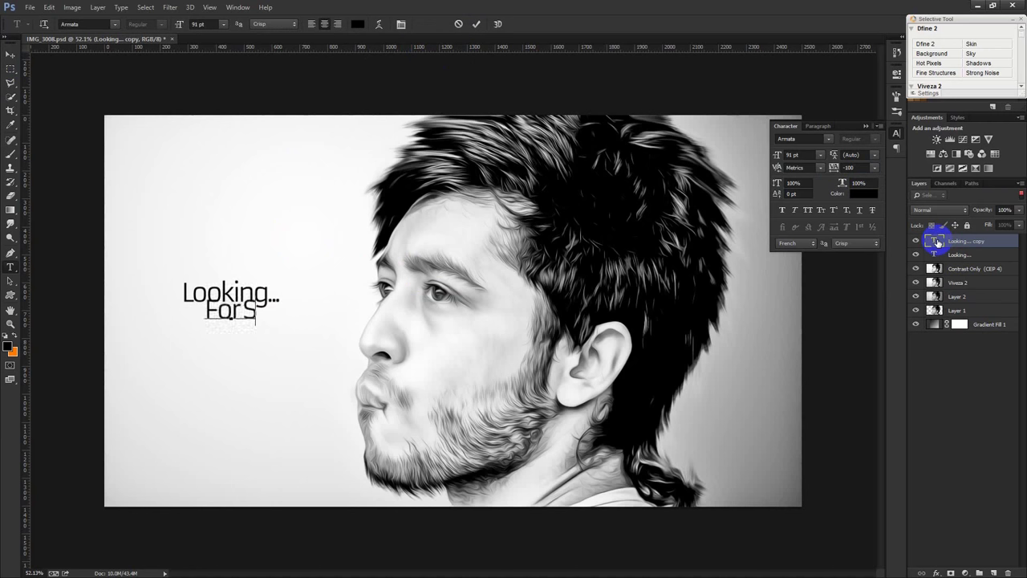
{"action": "type", "text": "omeone"}
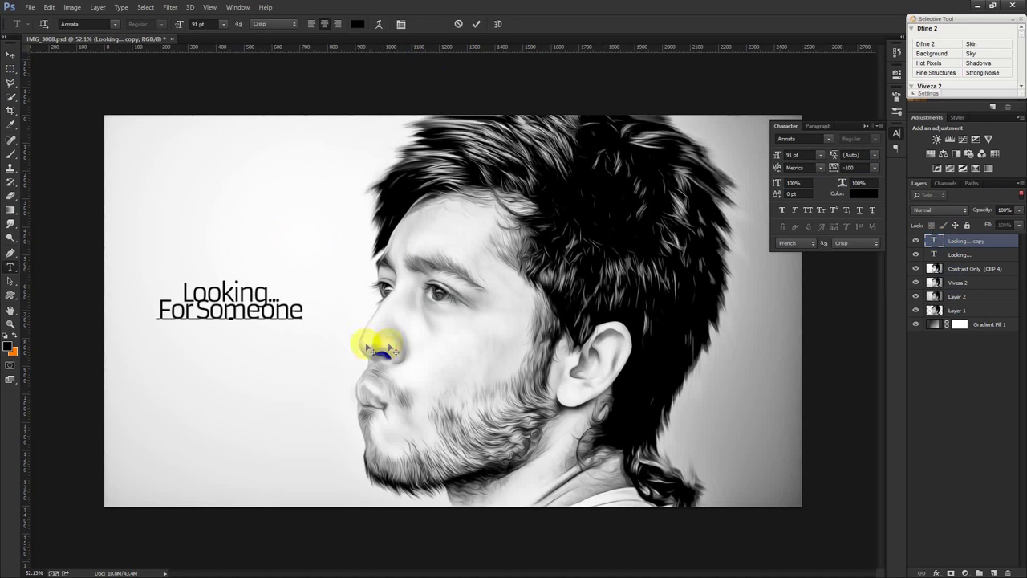
{"action": "left_click_drag", "start_coordinate": [384, 342], "coordinate": [409, 347]}
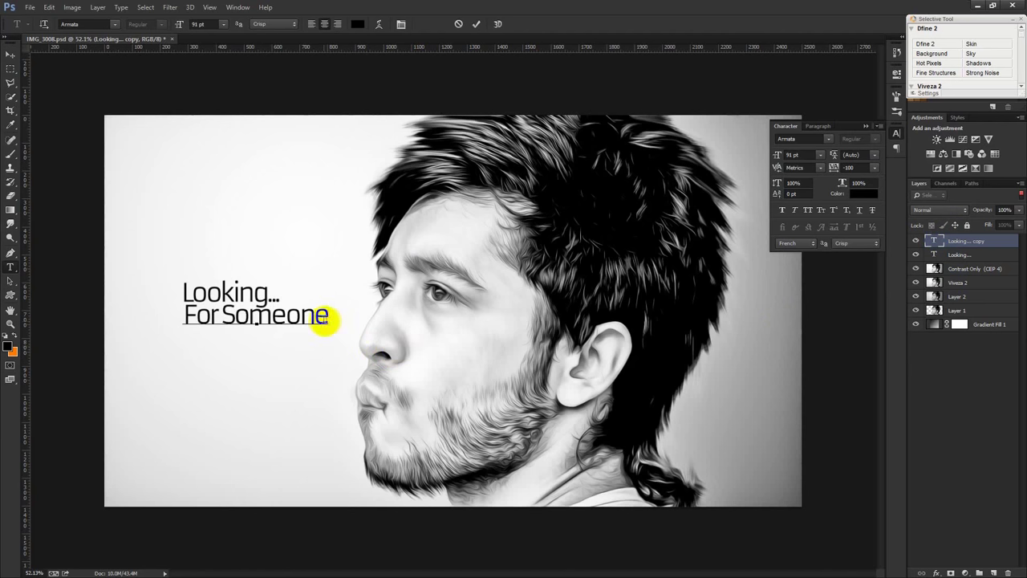
{"action": "left_click_drag", "start_coordinate": [329, 319], "coordinate": [76, 321]}
{"action": "scroll", "coordinate": [795, 164], "scroll_direction": "down", "scroll_amount": 9}
{"action": "left_click_drag", "start_coordinate": [258, 112], "coordinate": [250, 117]}
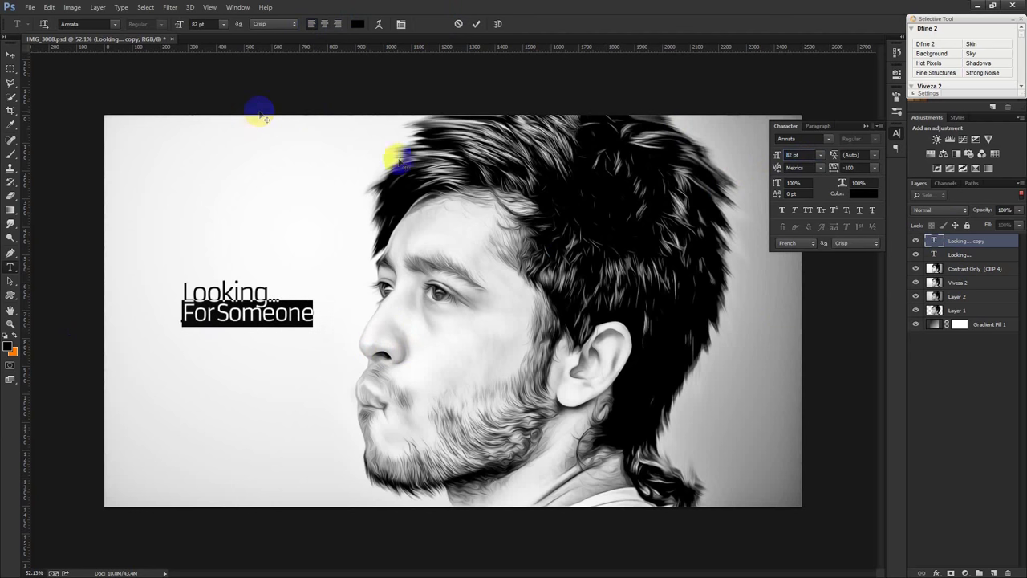
{"action": "key", "text": "Down"}
{"action": "key", "text": "Down"}
{"action": "key", "text": "Down"}
{"action": "key", "text": "Down"}
{"action": "key", "text": "Down"}
{"action": "key", "text": "Down"}
{"action": "key", "text": "Down"}
{"action": "key", "text": "Down"}
{"action": "key", "text": "Down"}
{"action": "key", "text": "Down"}
{"action": "key", "text": "Down"}
{"action": "key", "text": "Down"}
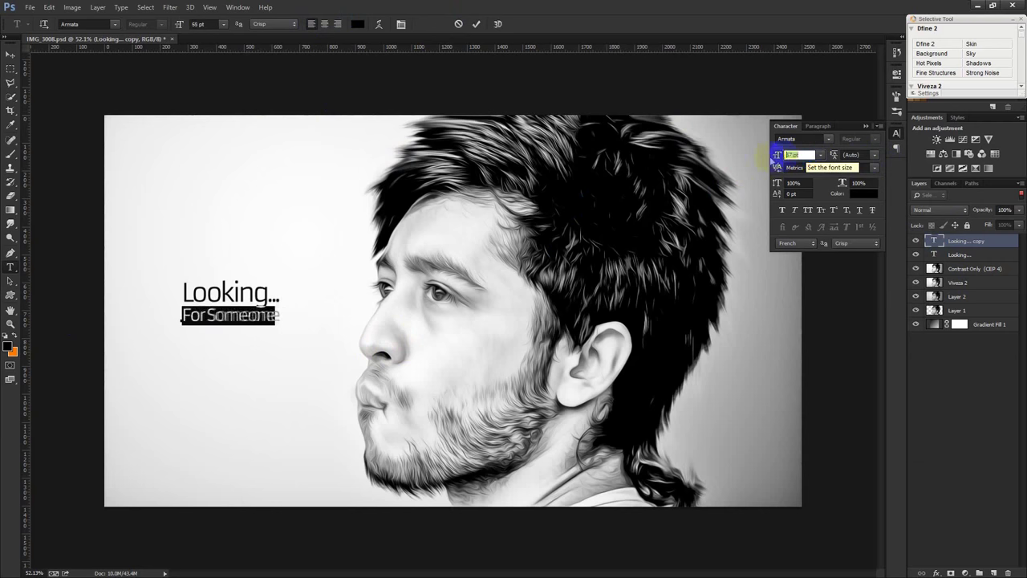
{"action": "key", "text": "Down"}
{"action": "key", "text": "Down"}
{"action": "key", "text": "Down"}
Commit 'For Someone' and nudge it into alignment directly beneath 'Looking...'.
{"action": "left_click", "coordinate": [476, 24]}
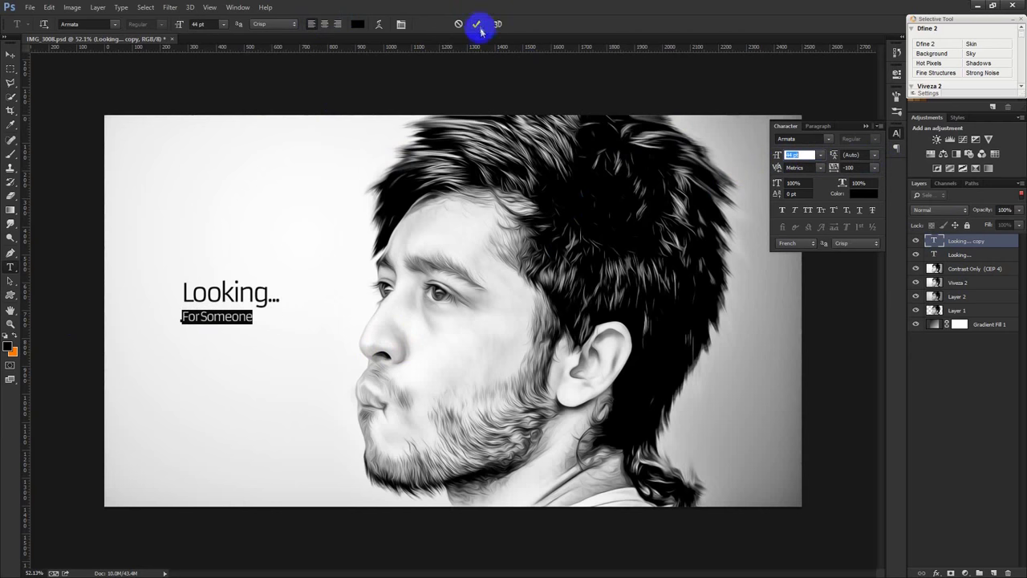
{"action": "scroll", "coordinate": [203, 327], "scroll_direction": "up", "scroll_amount": 2}
{"action": "scroll", "coordinate": [202, 327], "scroll_direction": "up", "scroll_amount": 2}
{"action": "scroll", "coordinate": [172, 300], "scroll_direction": "up", "scroll_amount": 2}
{"action": "mouse_move", "coordinate": [229, 339]}
{"action": "left_mouse_down"}
{"action": "mouse_move", "coordinate": [452, 362]}
{"action": "mouse_move", "coordinate": [473, 346]}
{"action": "left_mouse_up"}
{"action": "key", "text": "Right"}
{"action": "key", "text": "Up"}
{"action": "key", "text": "Up"}
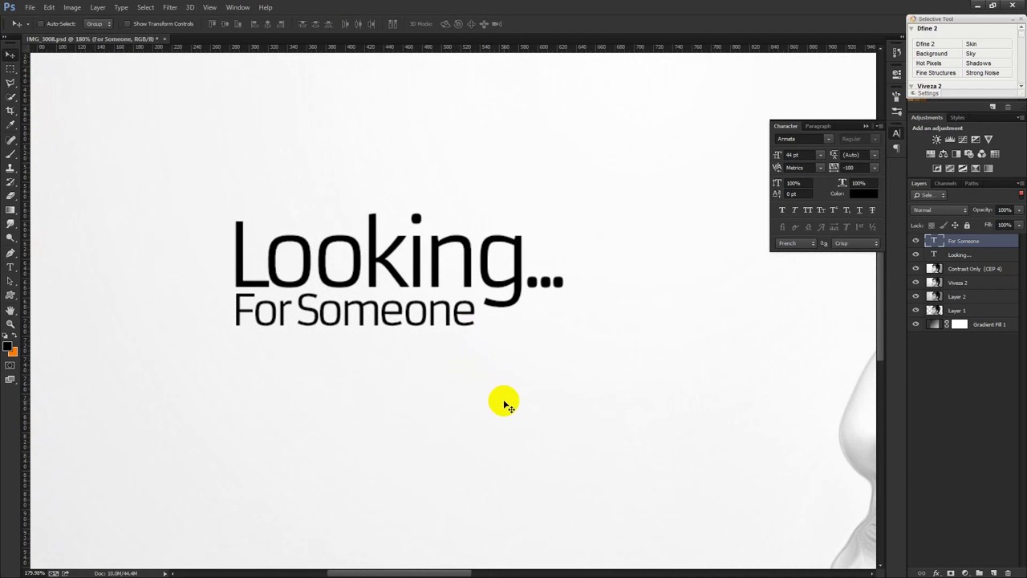
Collapse the Character panel and select both the 'Looking...' and 'For Someone' text layers.
{"action": "scroll", "coordinate": [502, 403], "scroll_direction": "down", "scroll_amount": 5}
{"action": "key", "text": "alt"}
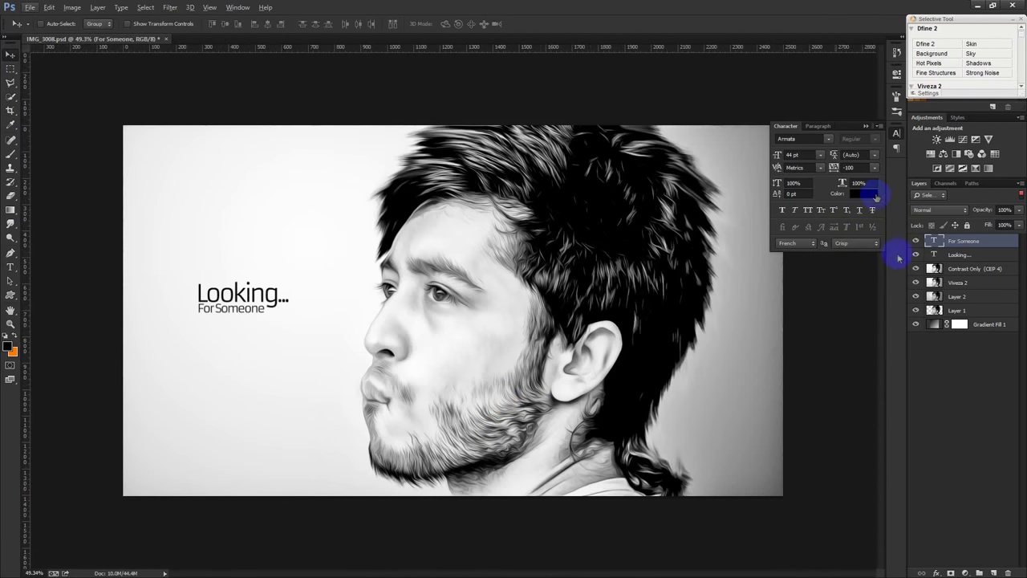
{"action": "left_click", "coordinate": [867, 126]}
{"action": "scroll", "coordinate": [654, 397], "scroll_direction": "up", "scroll_amount": 1}
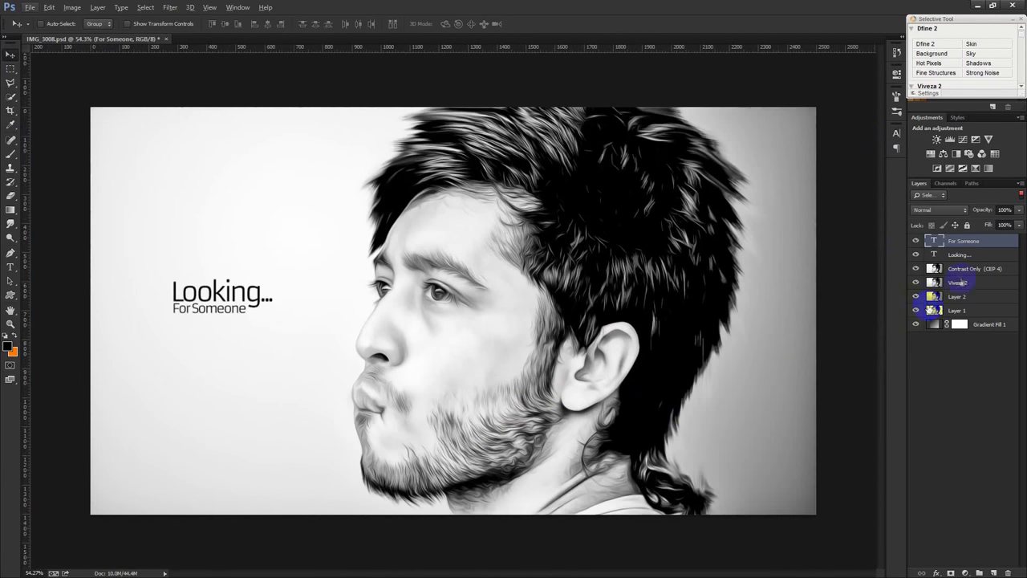
{"action": "left_click", "coordinate": [964, 258], "text": "shift"}
Drag the two-line title together to sit slightly higher, just left of the face.
{"action": "left_click_drag", "start_coordinate": [435, 362], "coordinate": [428, 278]}
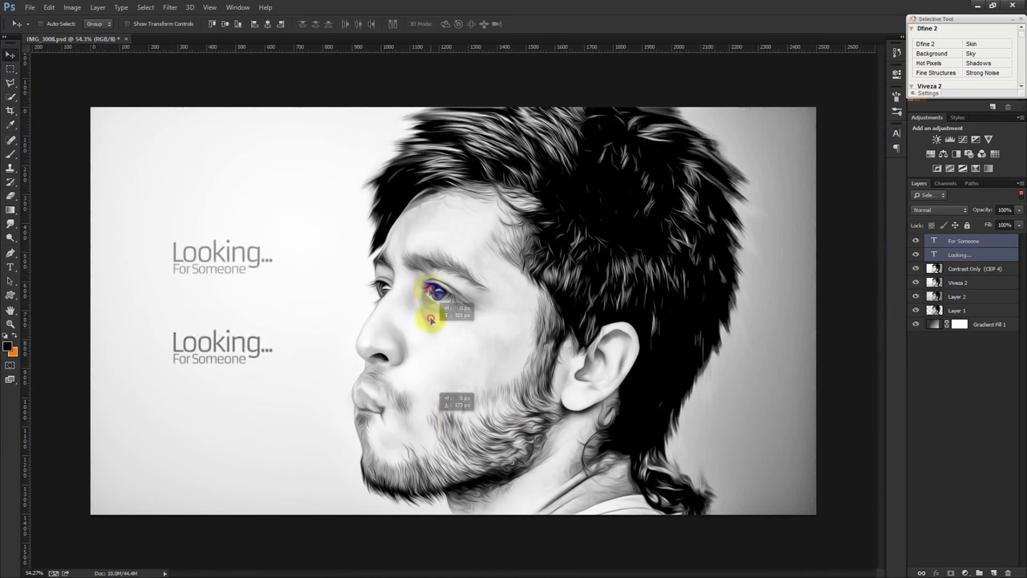
{"action": "left_click_drag", "start_coordinate": [428, 279], "coordinate": [429, 347]}
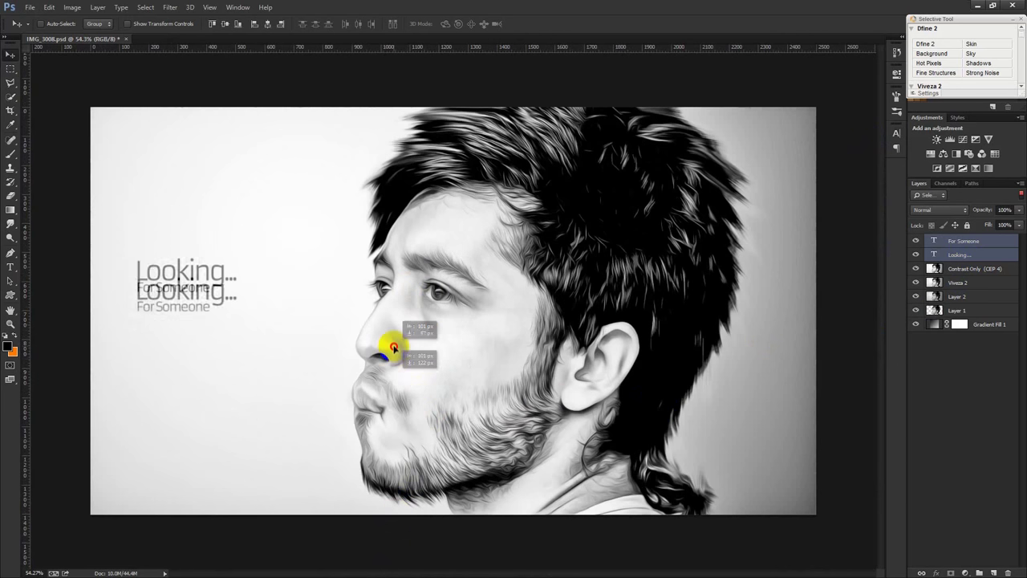
{"action": "left_click_drag", "start_coordinate": [429, 347], "coordinate": [429, 358]}
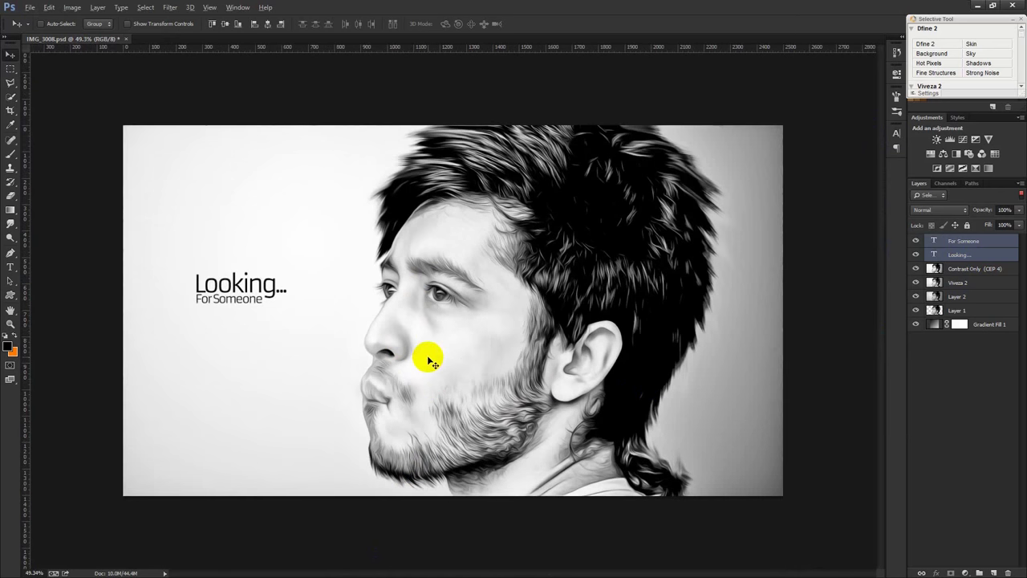